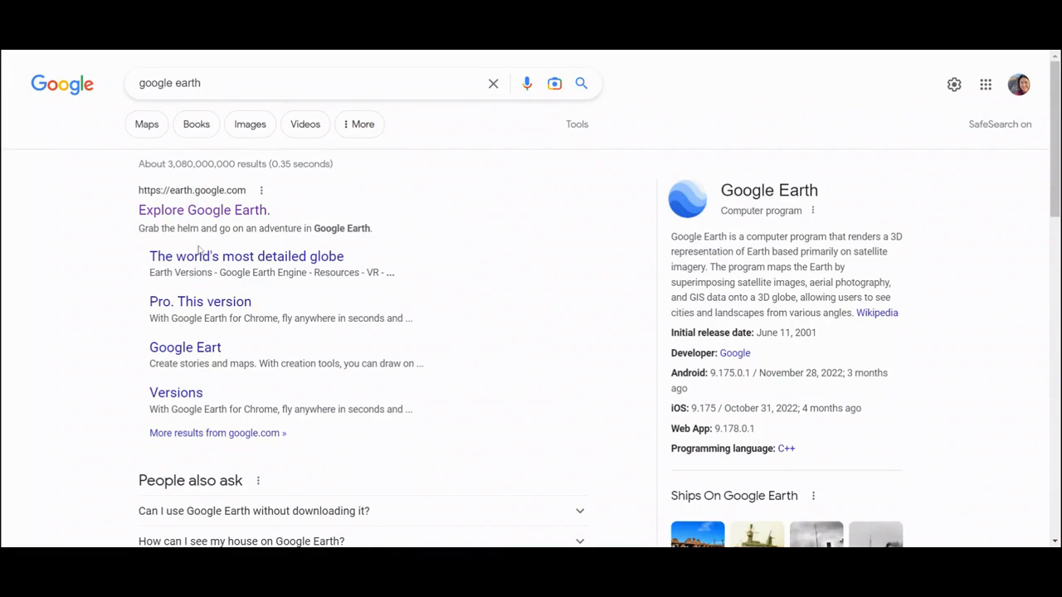
- Open Google Earth from the search results and fly to New Mexico from the recent searches
left_click(202, 214)
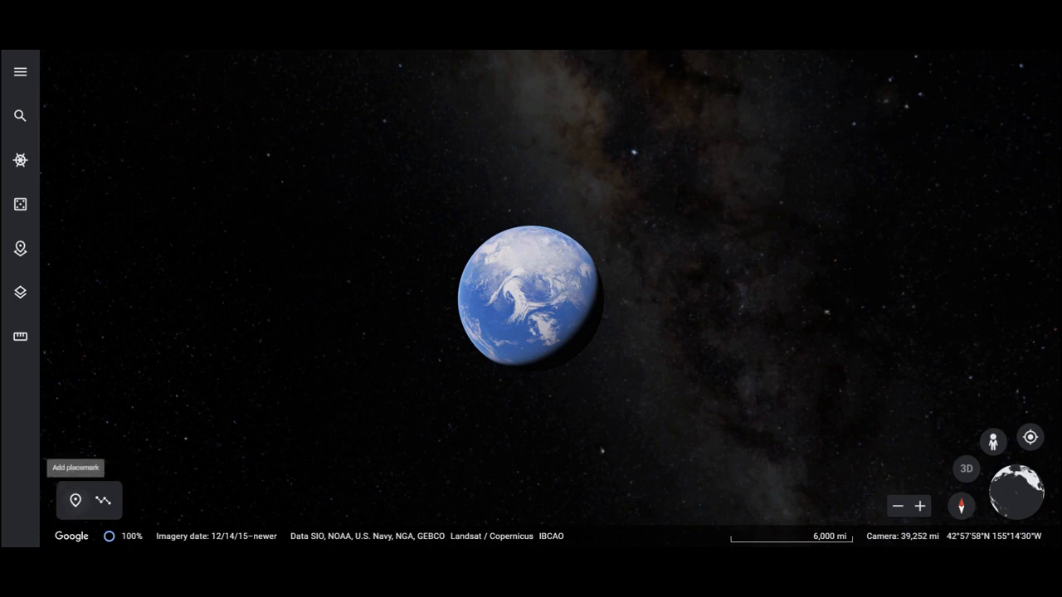
left_click(25, 71)
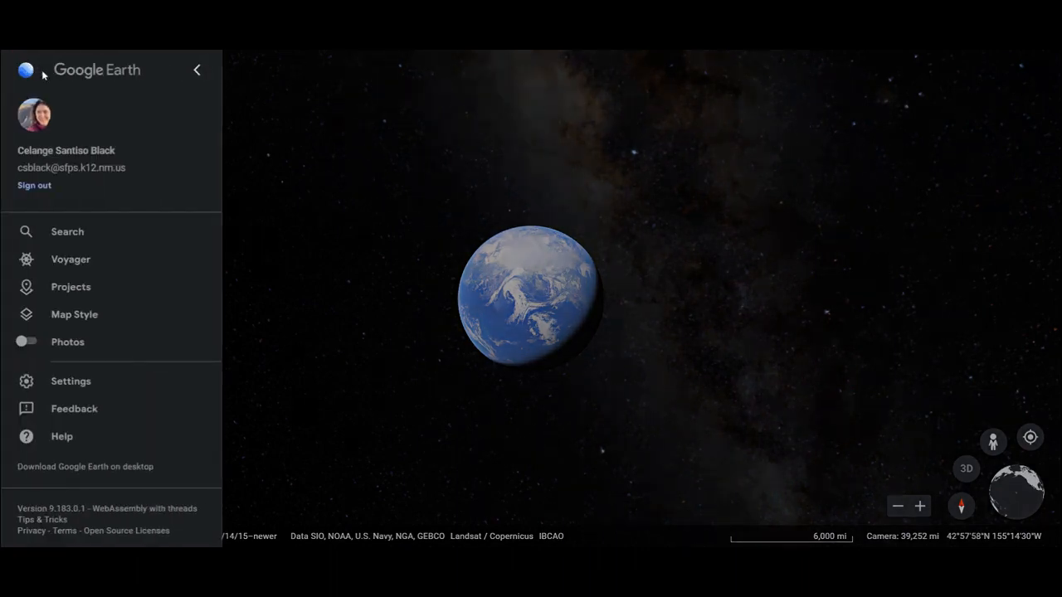
left_click(78, 264)
left_click(54, 230)
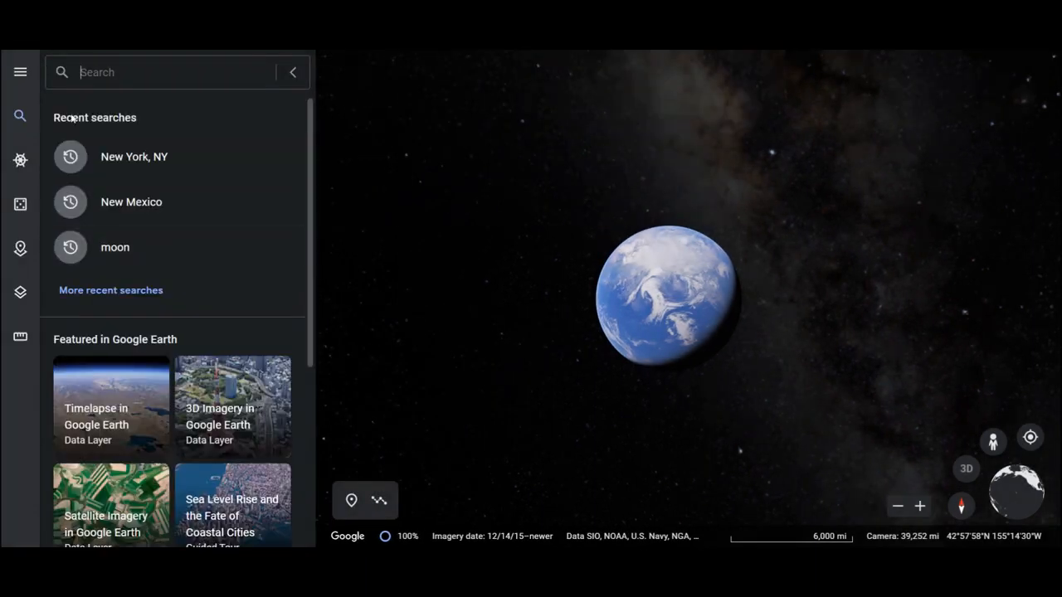
left_click(122, 203)
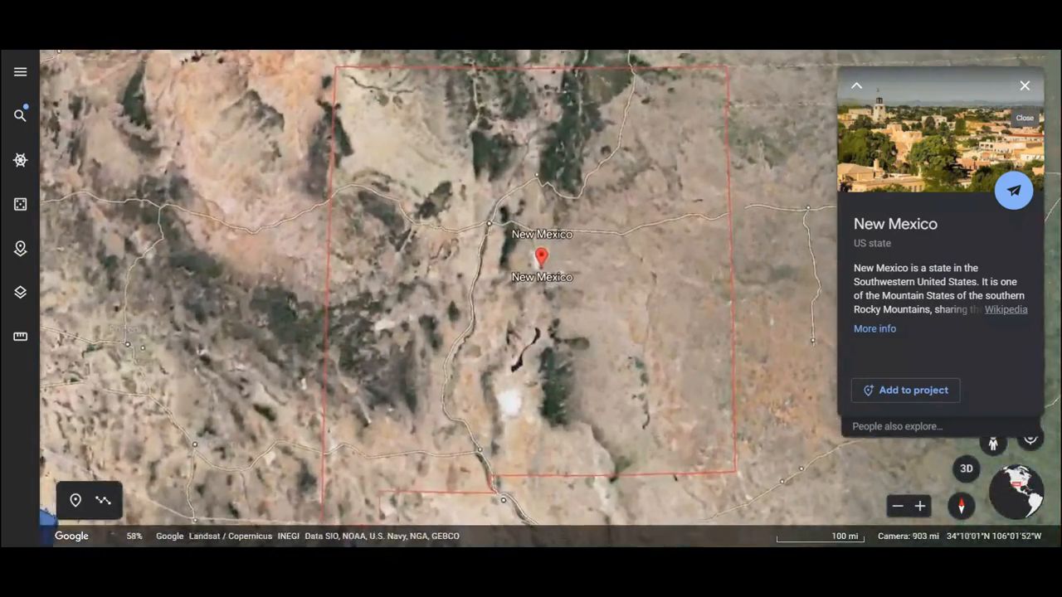
- Open the settings and review the animation and display options, including the application theme choices
left_click(20, 71)
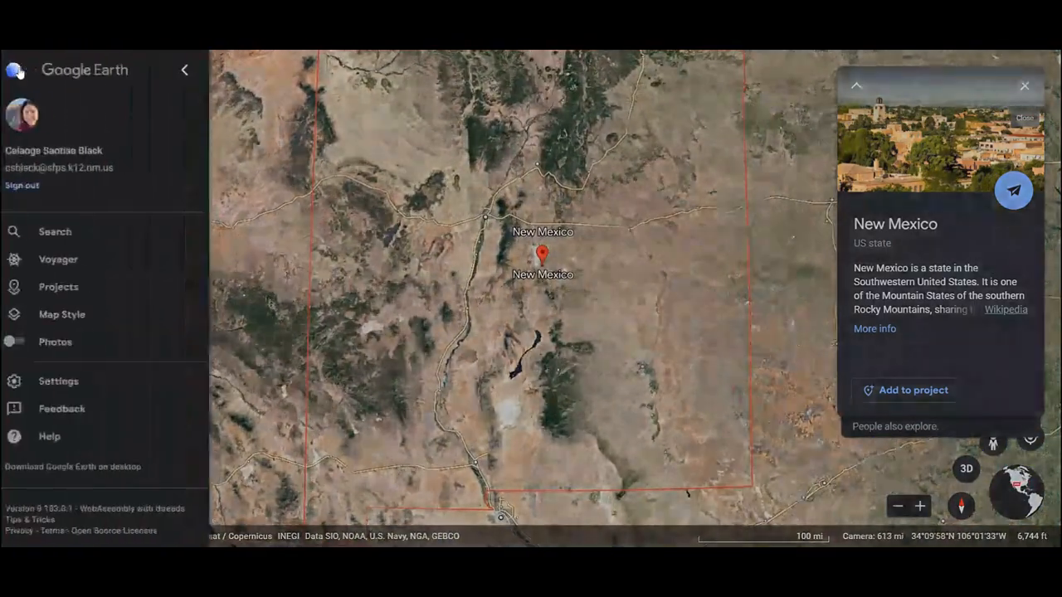
left_click(88, 379)
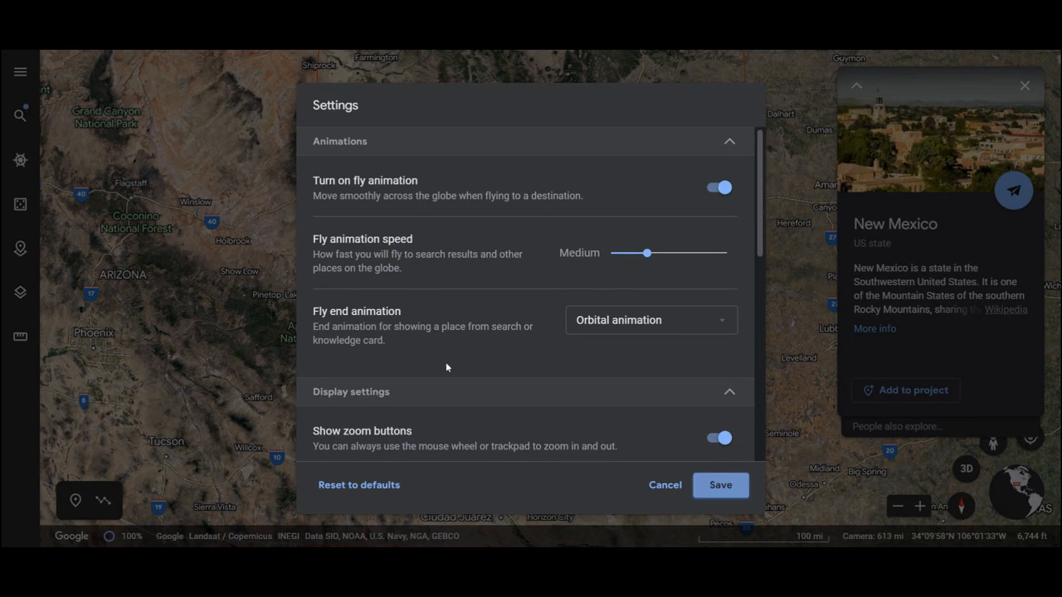
scroll(445, 367, "down", 1)
scroll(531, 294, "down", 2)
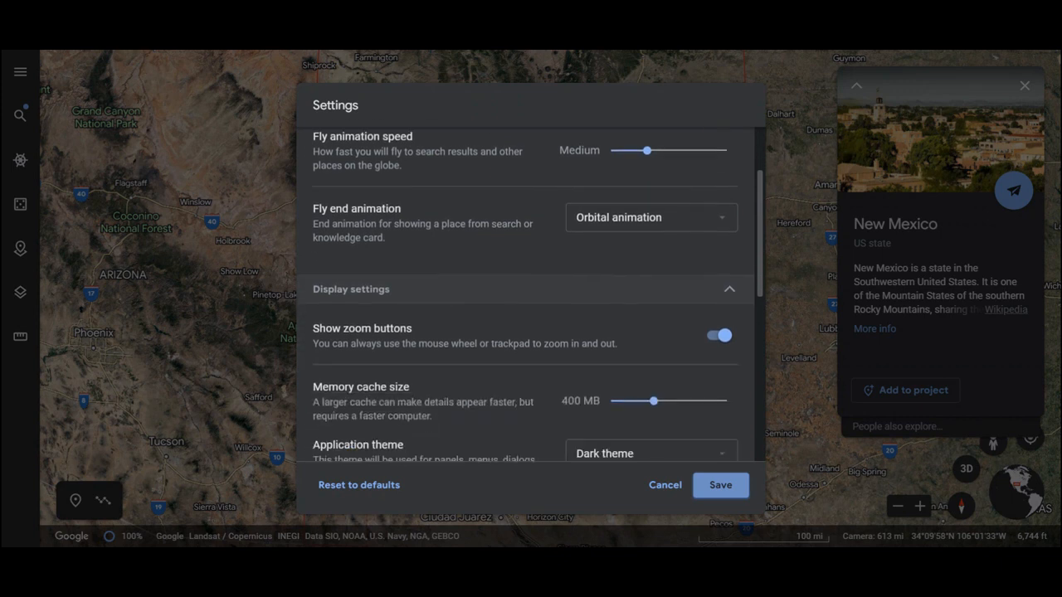
scroll(531, 295, "down", 2)
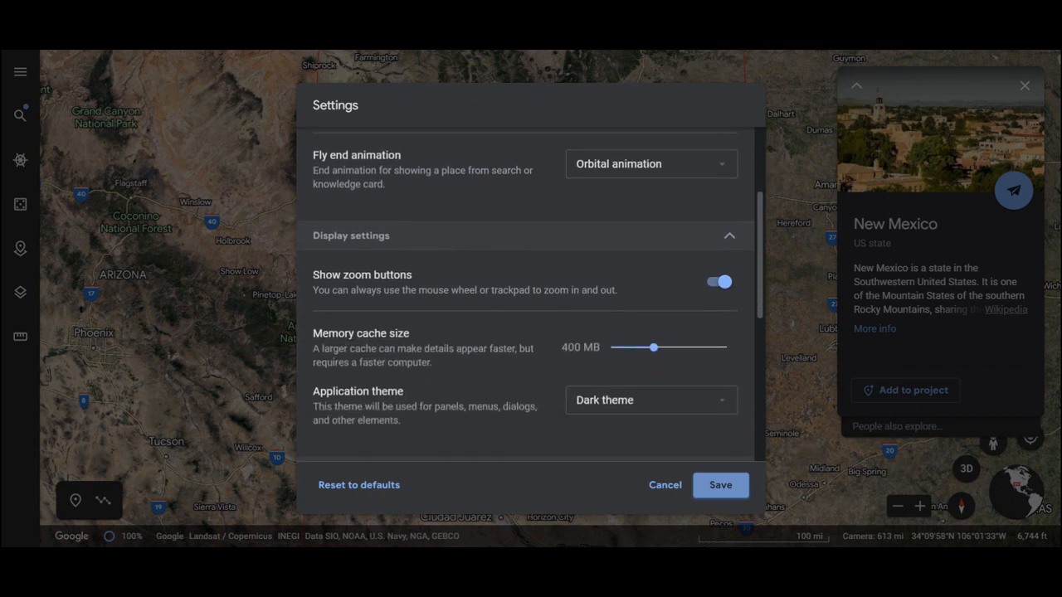
scroll(531, 295, "down", 1)
scroll(531, 294, "down", 2)
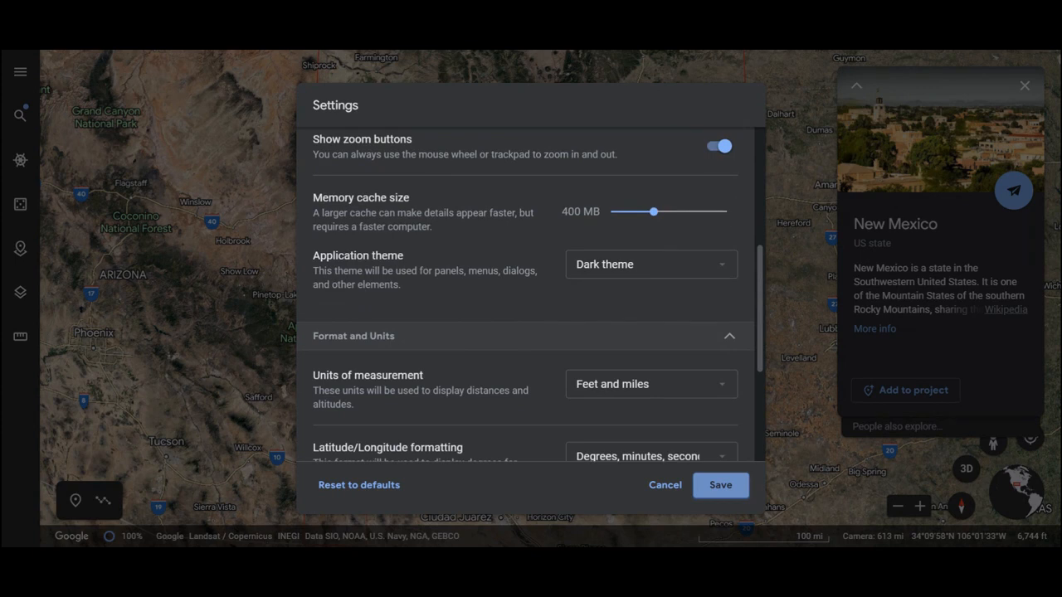
left_click(717, 266)
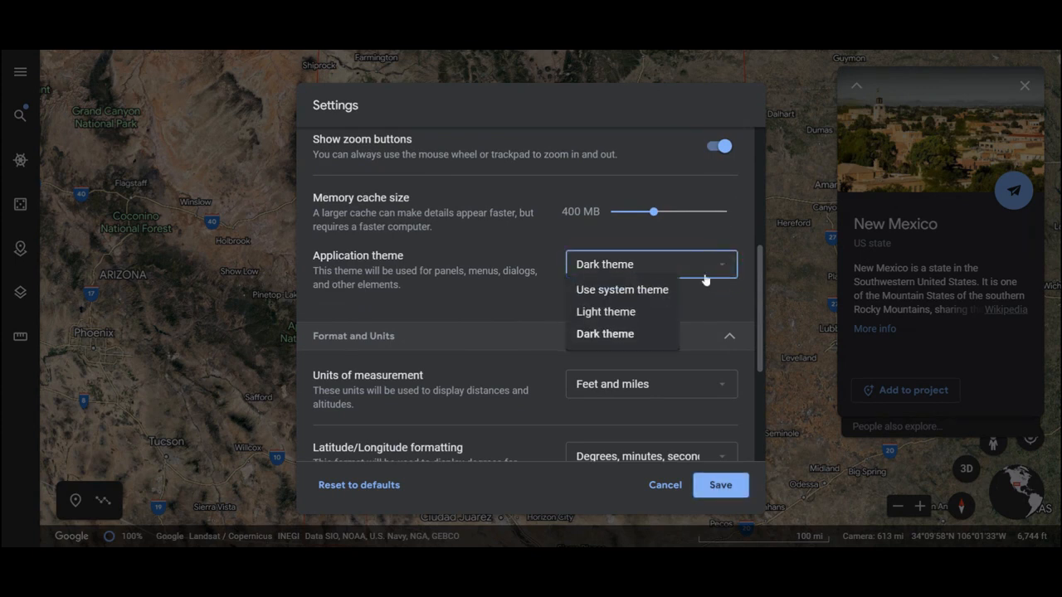
left_click(709, 290)
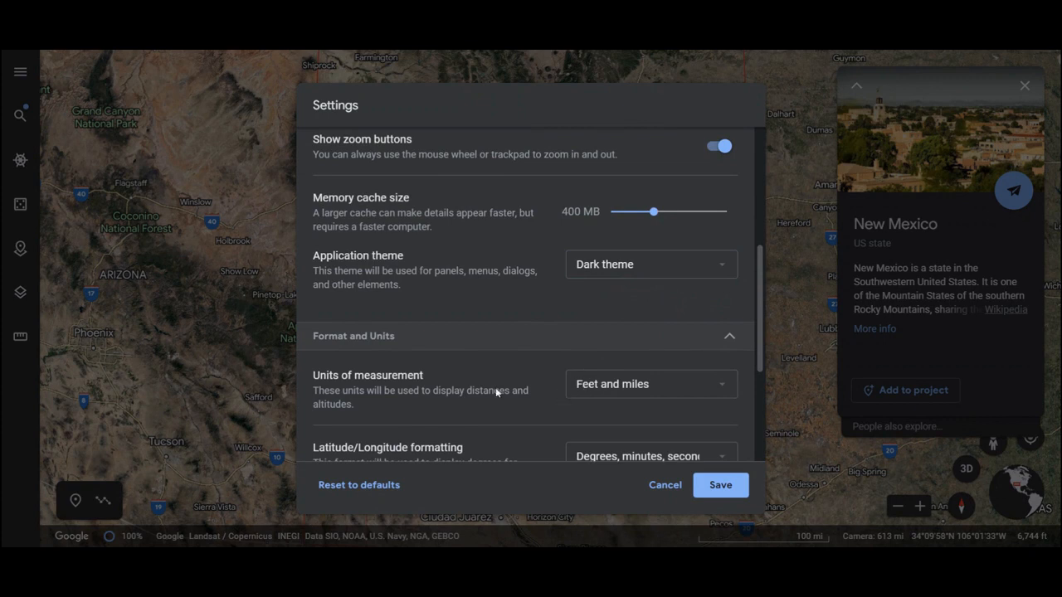
- Review the choices for units of measurement and latitude/longitude formatting, and save the settings with feet and miles kept
scroll(495, 387, "down", 2)
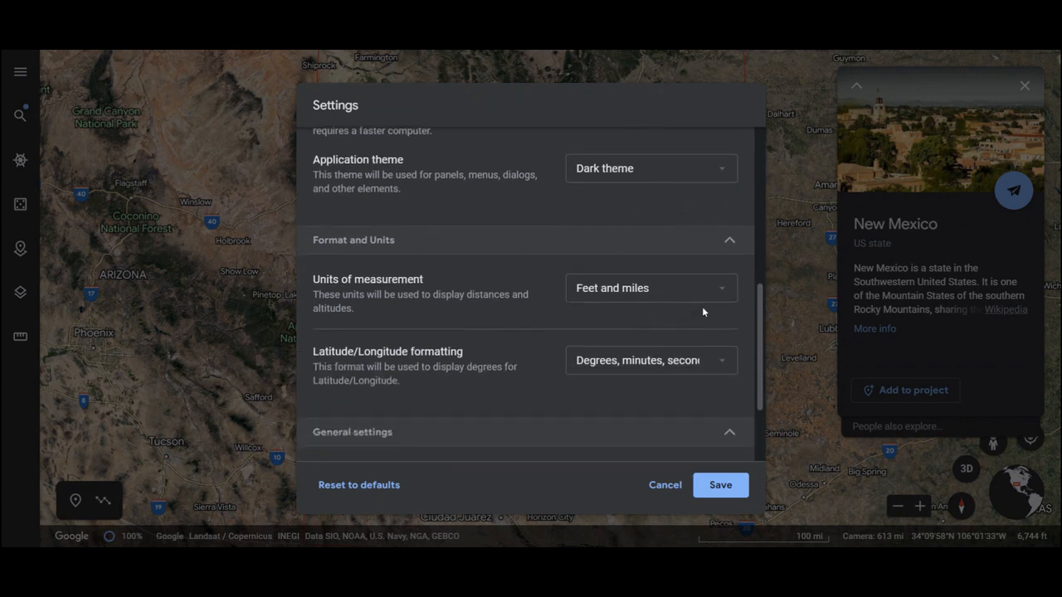
left_click(723, 293)
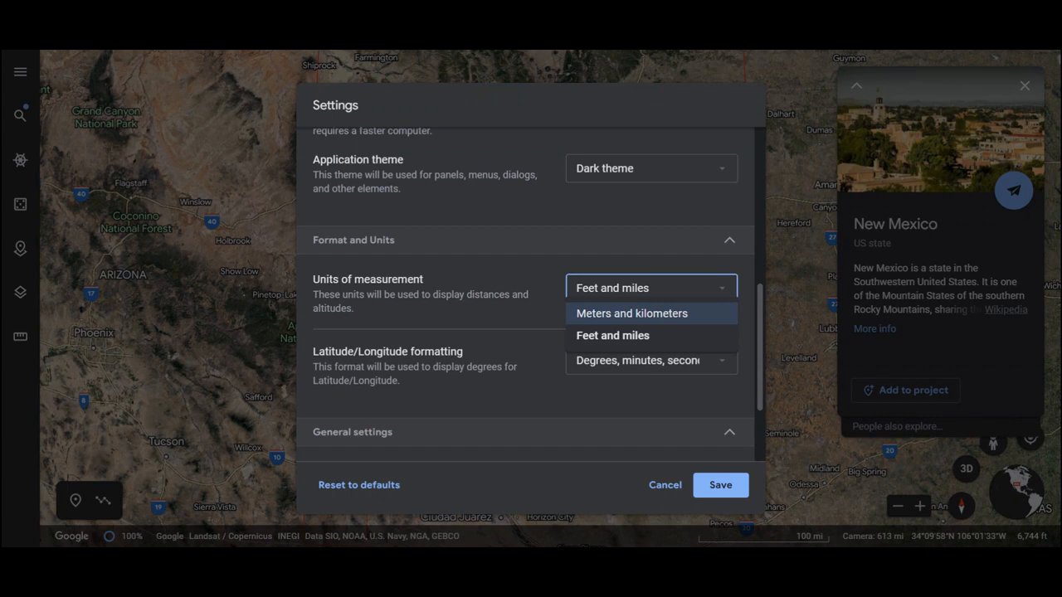
left_click(529, 260)
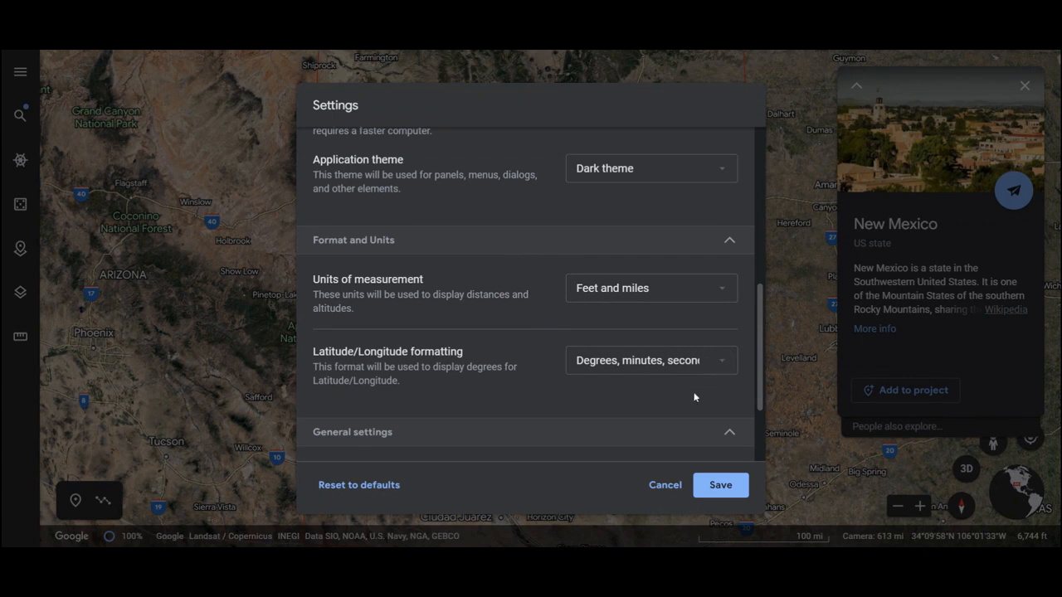
left_click(720, 368)
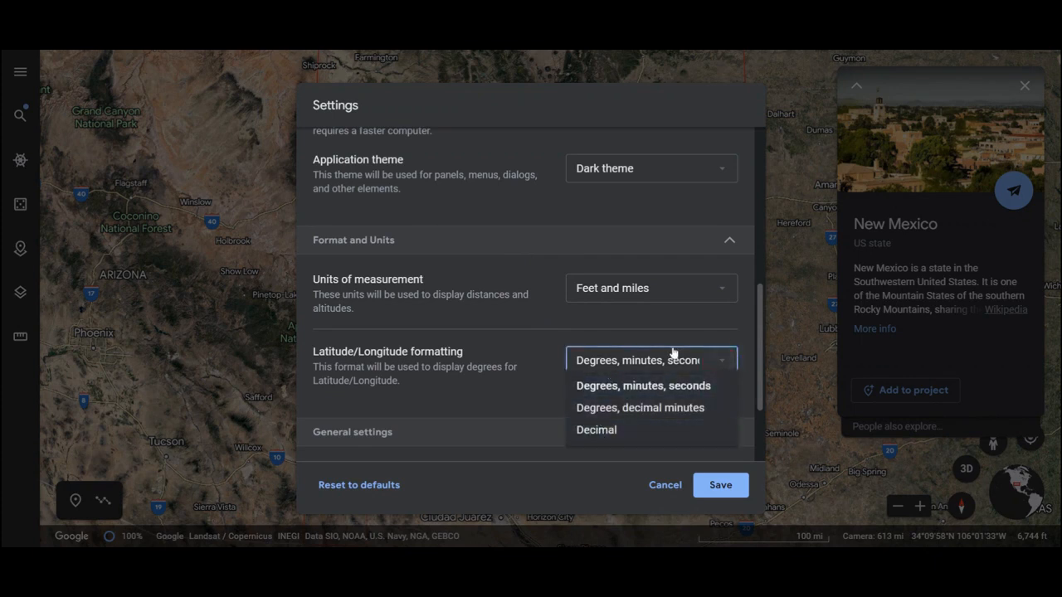
left_click(514, 370)
left_click_drag(760, 326, 759, 392)
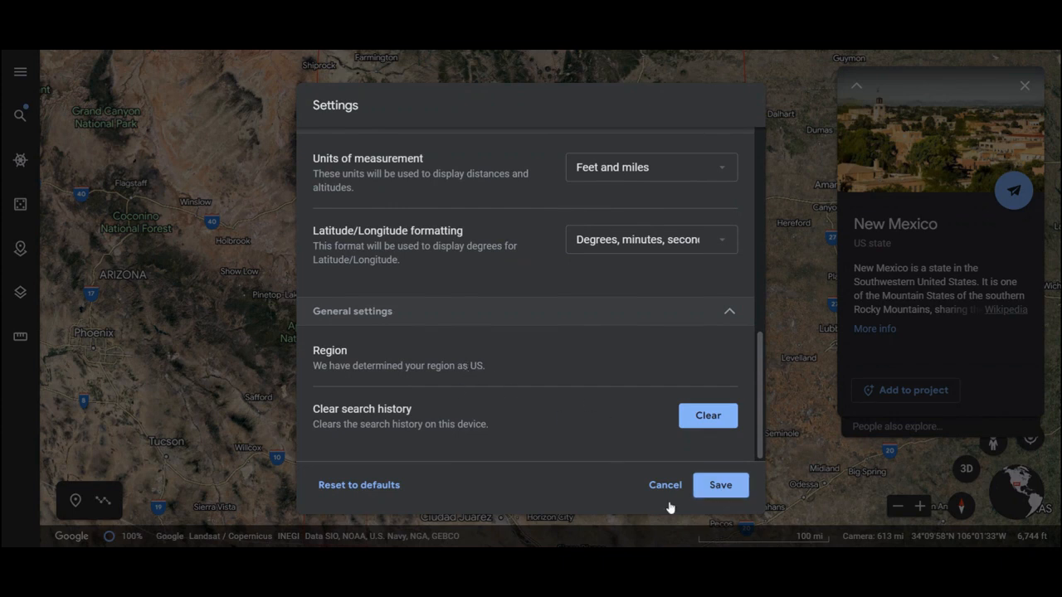
left_click(711, 490)
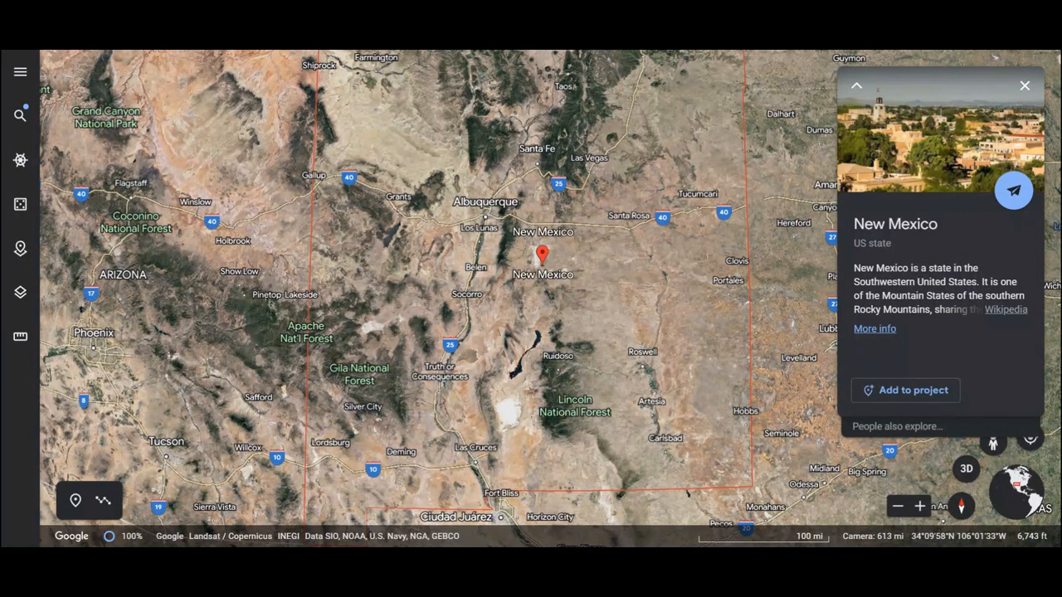
- Open the detailed information on New Mexico and browse through its photos
left_click(876, 330)
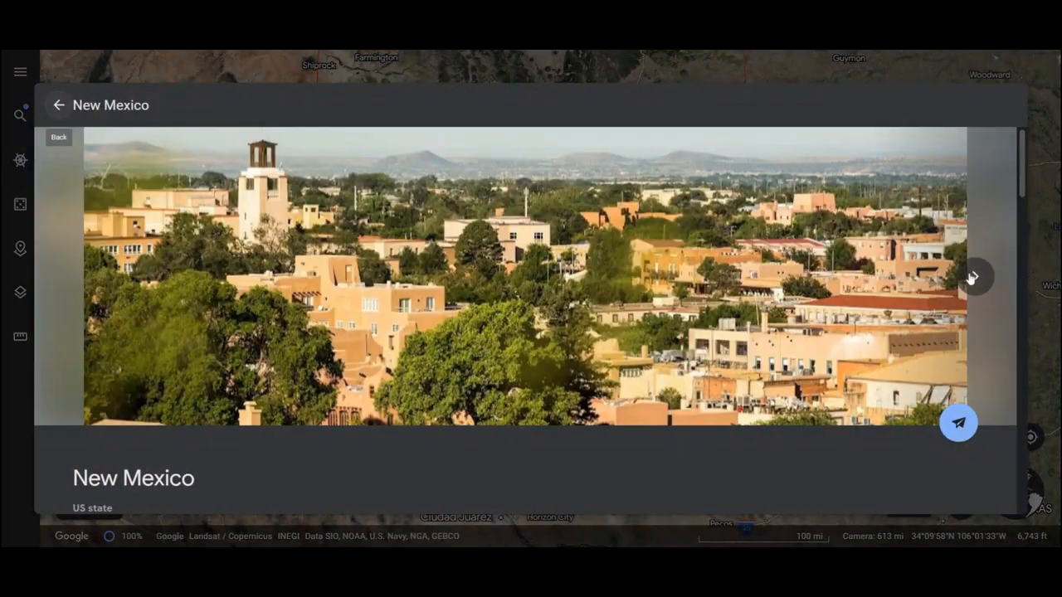
left_click(972, 277)
left_click(973, 277)
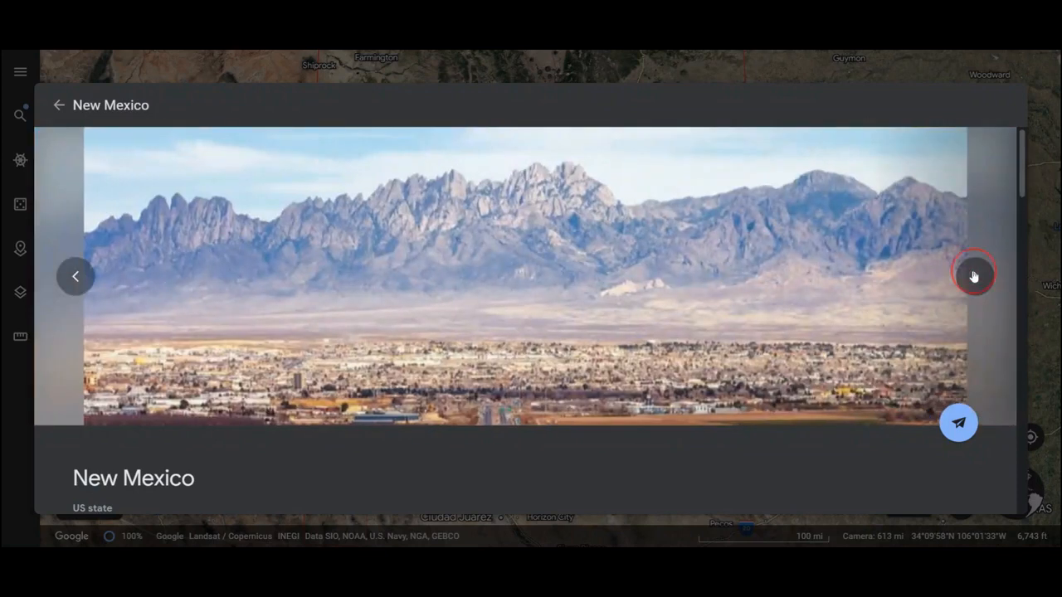
left_click(973, 277)
left_click(973, 277)
left_click(973, 277)
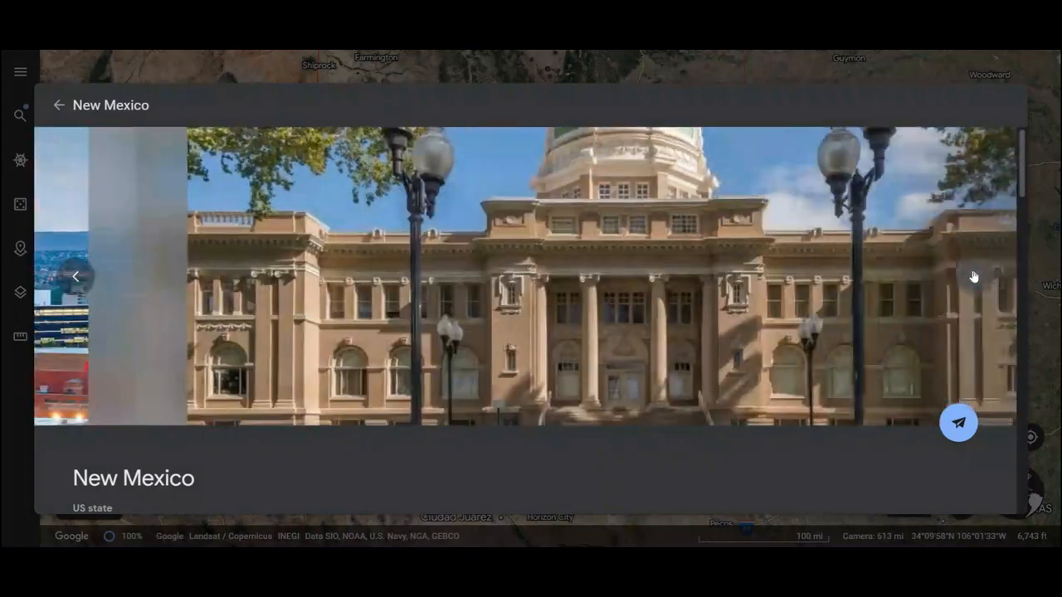
- Examine New Mexico's facts, related places, points of interest, destinations and location map, and return to the globe
scroll(676, 373, "down", 4)
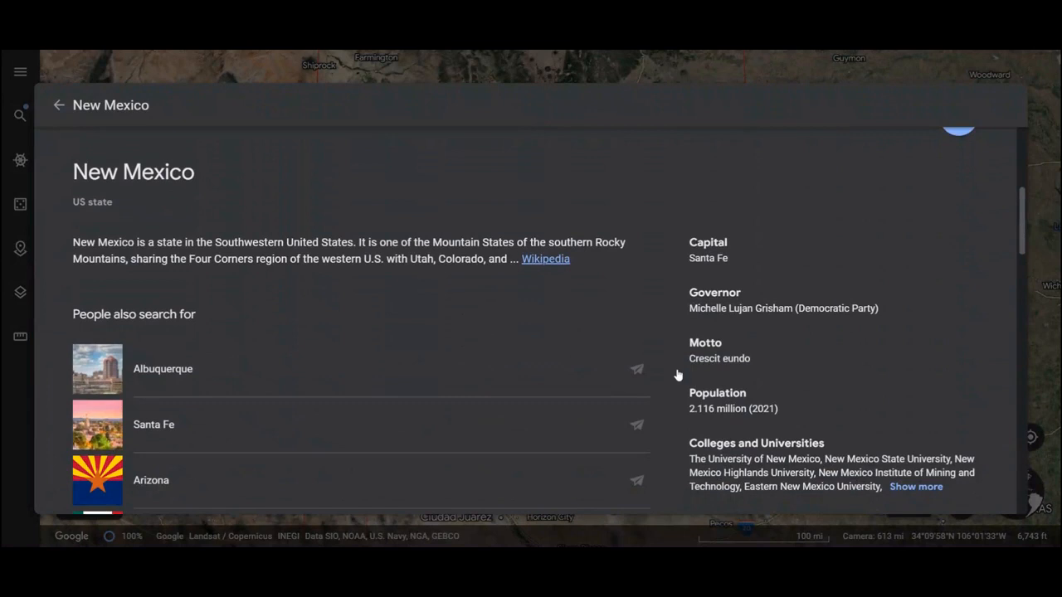
scroll(721, 434, "down", 1)
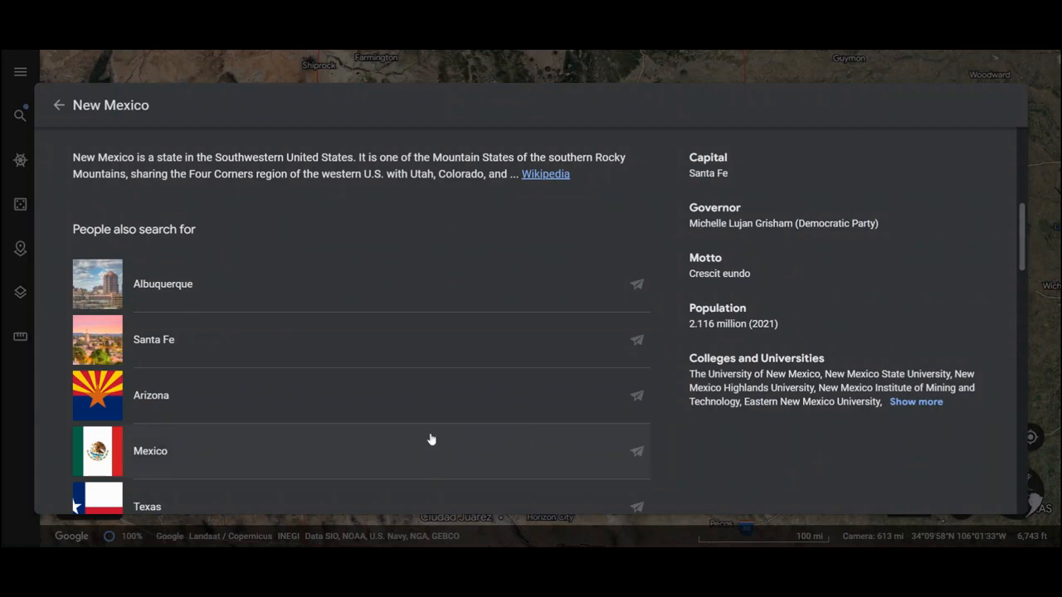
scroll(430, 439, "down", 1)
scroll(430, 438, "down", 3)
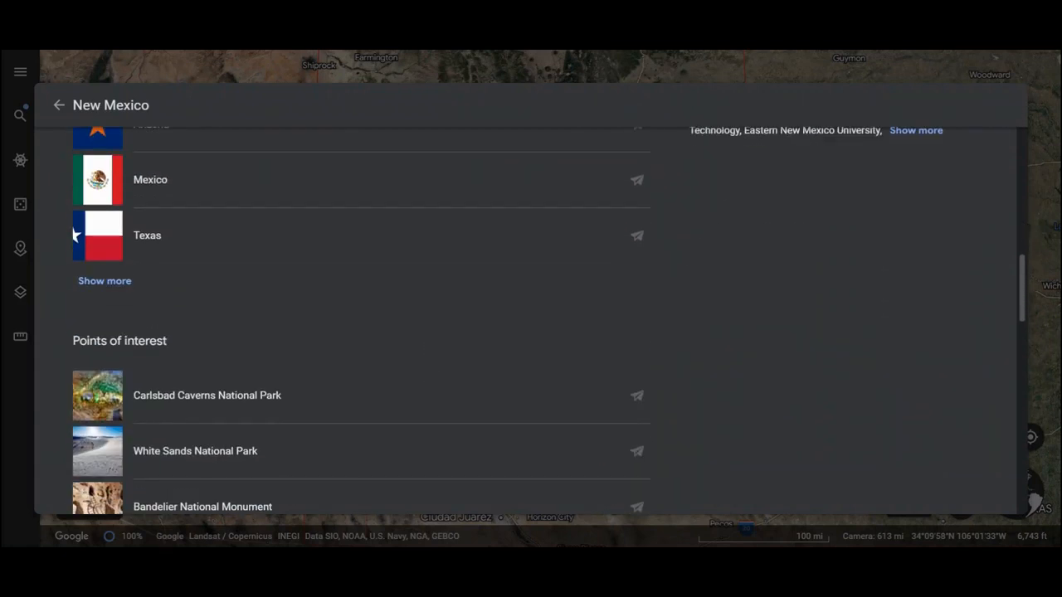
scroll(431, 439, "down", 1)
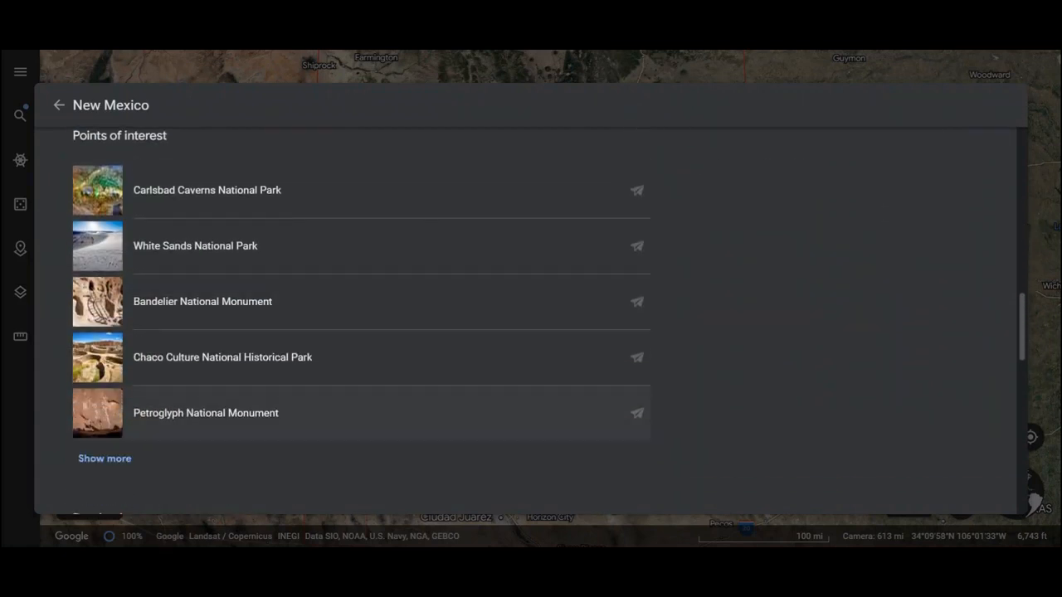
scroll(431, 439, "down", 2)
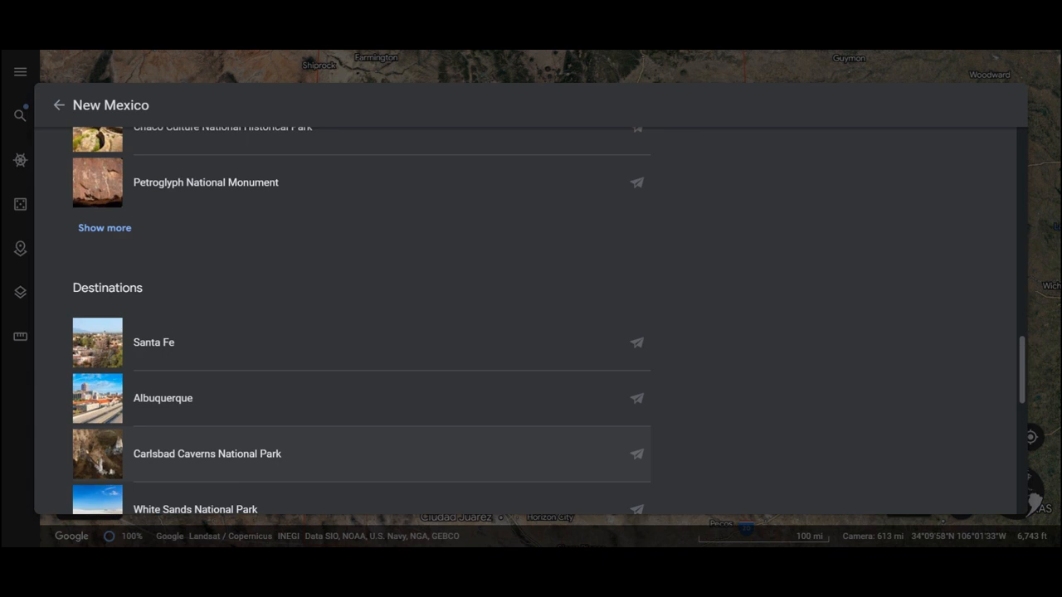
scroll(531, 332, "down", 4)
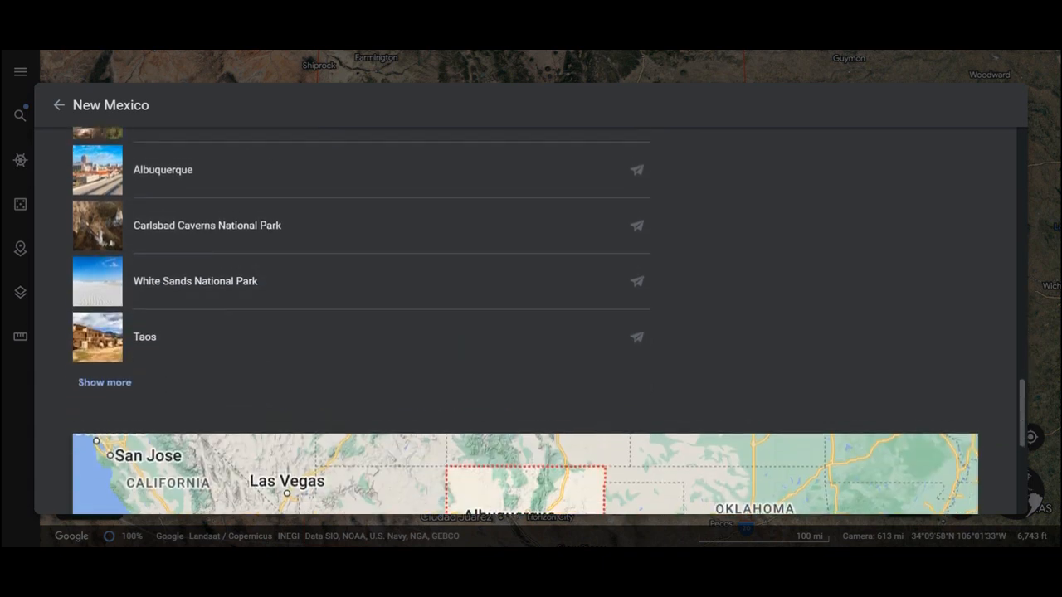
scroll(530, 332, "down", 2)
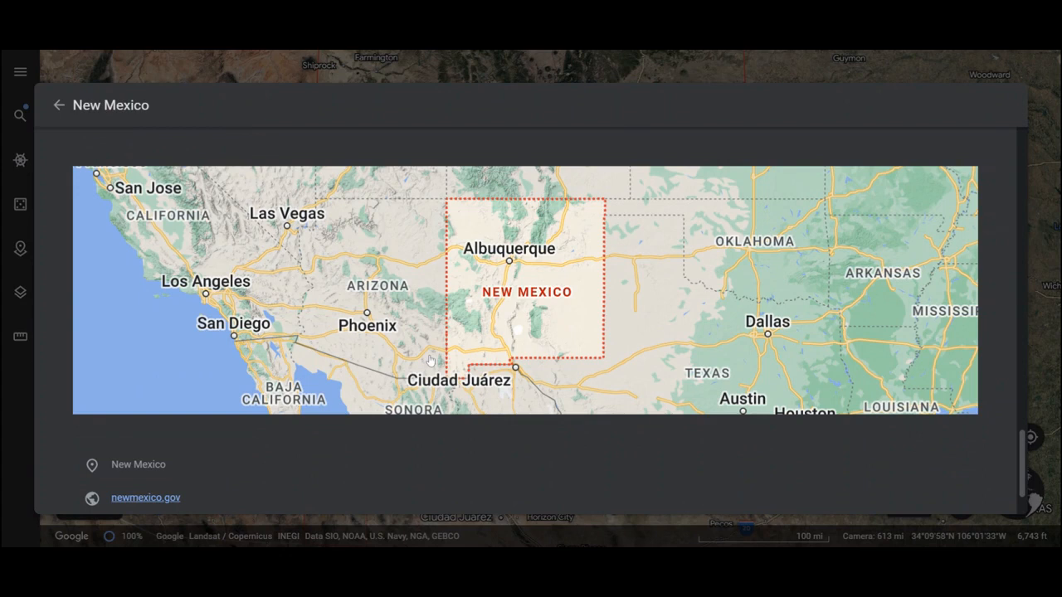
scroll(431, 361, "up", 10)
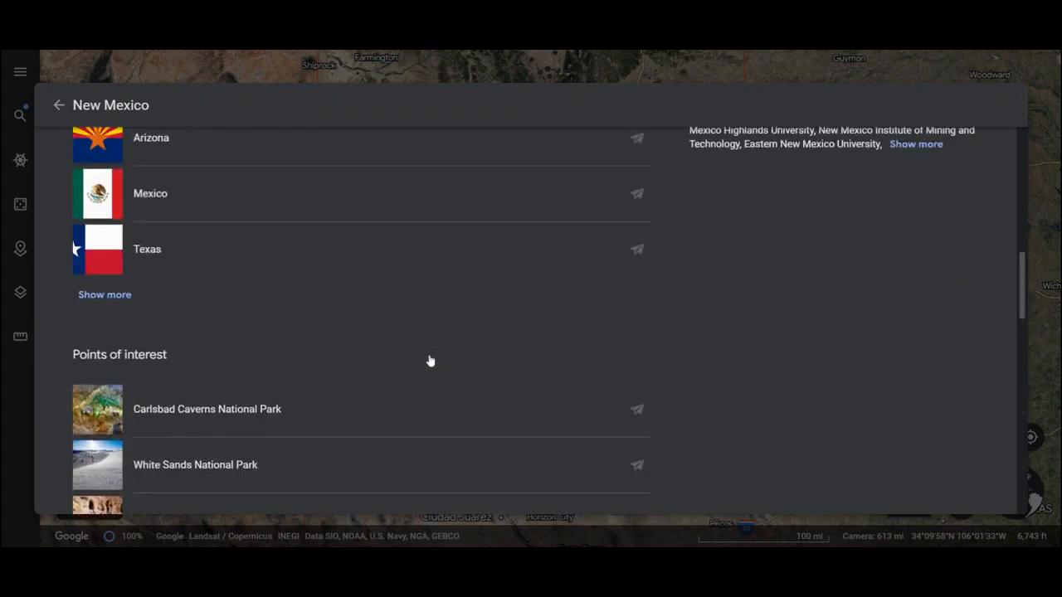
scroll(431, 361, "up", 4)
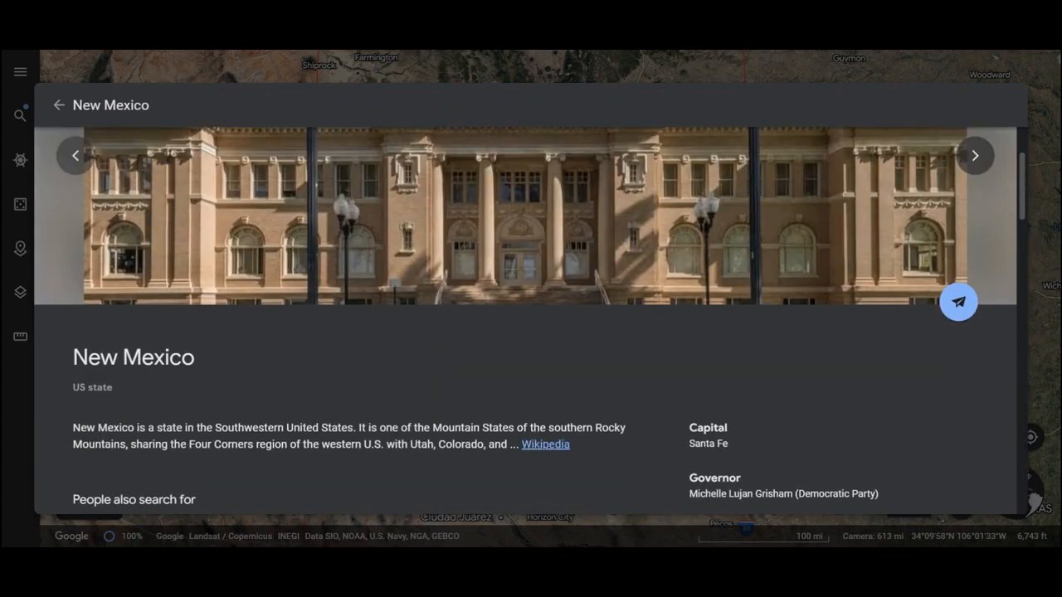
scroll(430, 361, "up", 3)
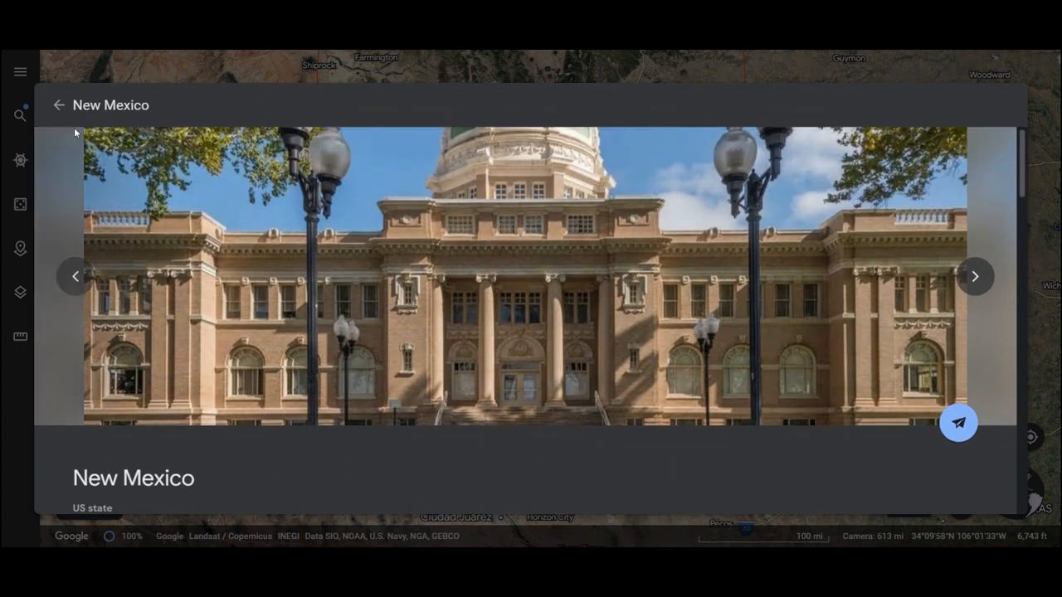
left_click(59, 104)
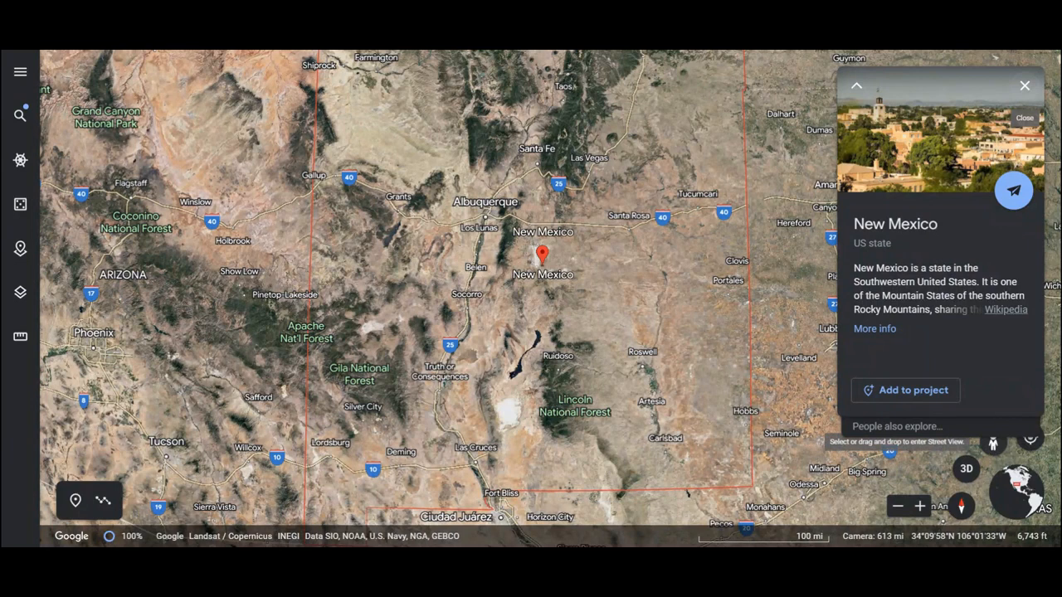
- Explore a Street View photo sphere near Ruidoso, New Mexico, and return to the whole-globe view
left_click_drag(994, 444, 560, 366)
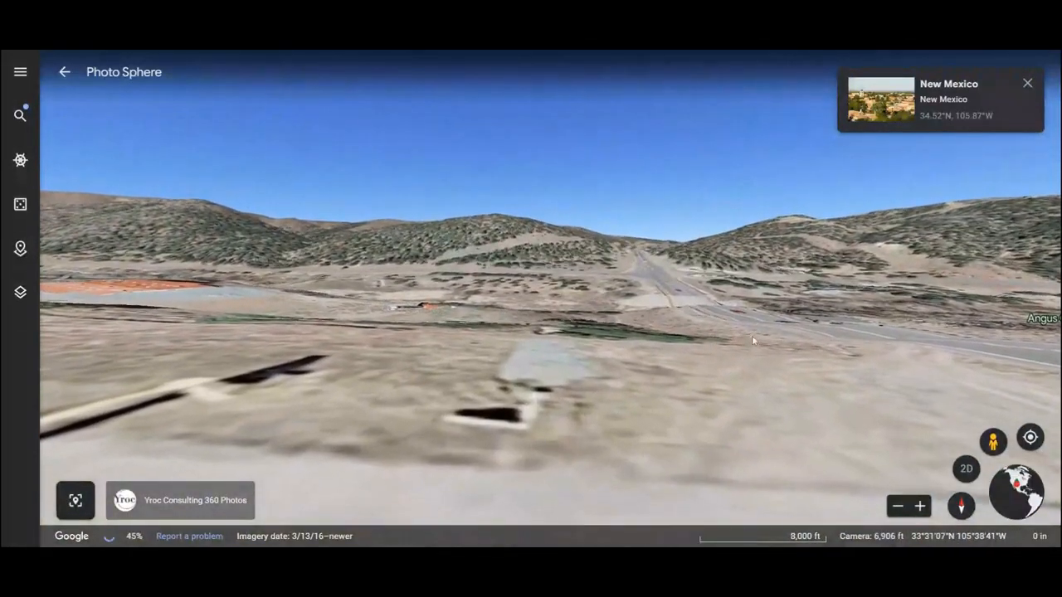
left_click_drag(753, 338, 4, 291)
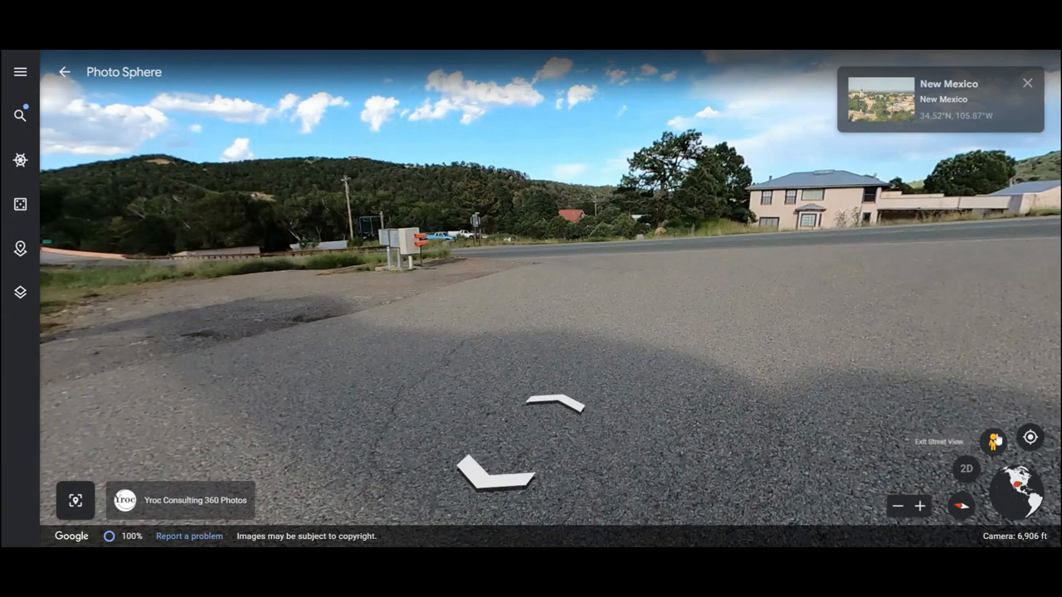
left_click(1018, 479)
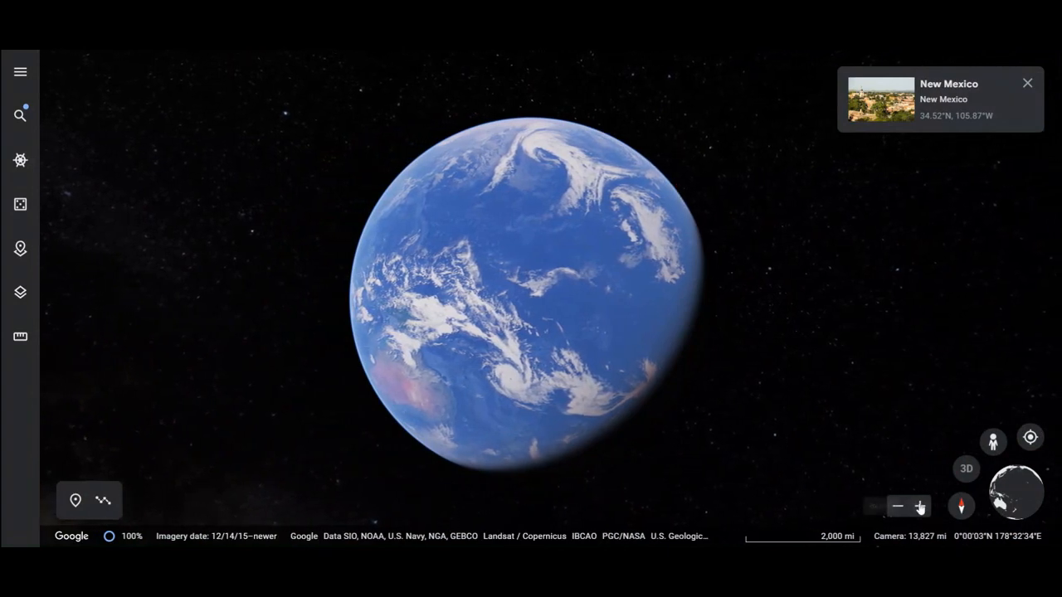
- Fly back to New Mexico from the globe view, open Albuquerque's place card and toggle the 3D view
left_click(891, 88)
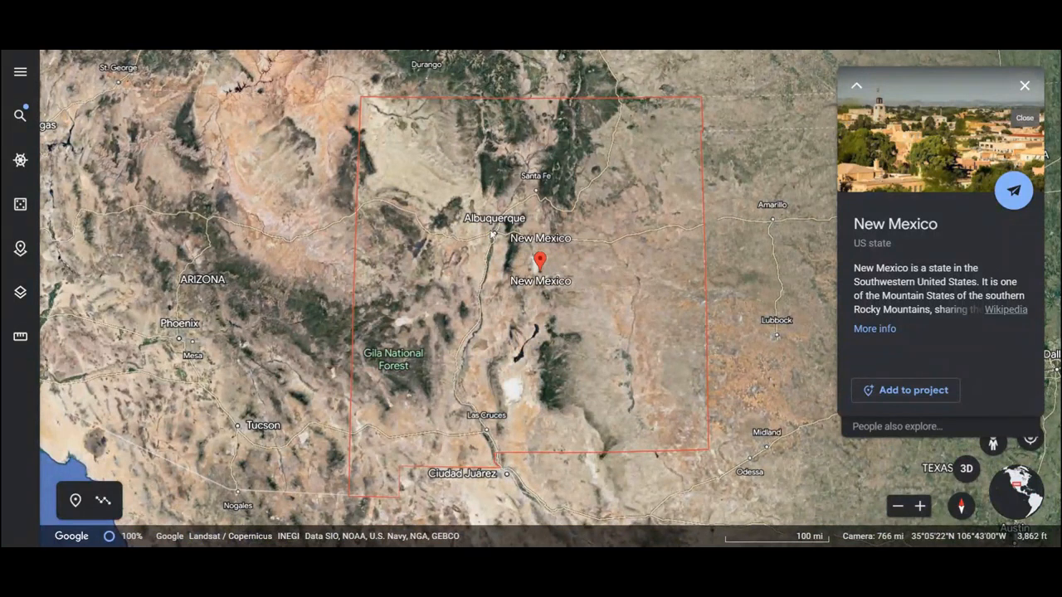
left_click(492, 219)
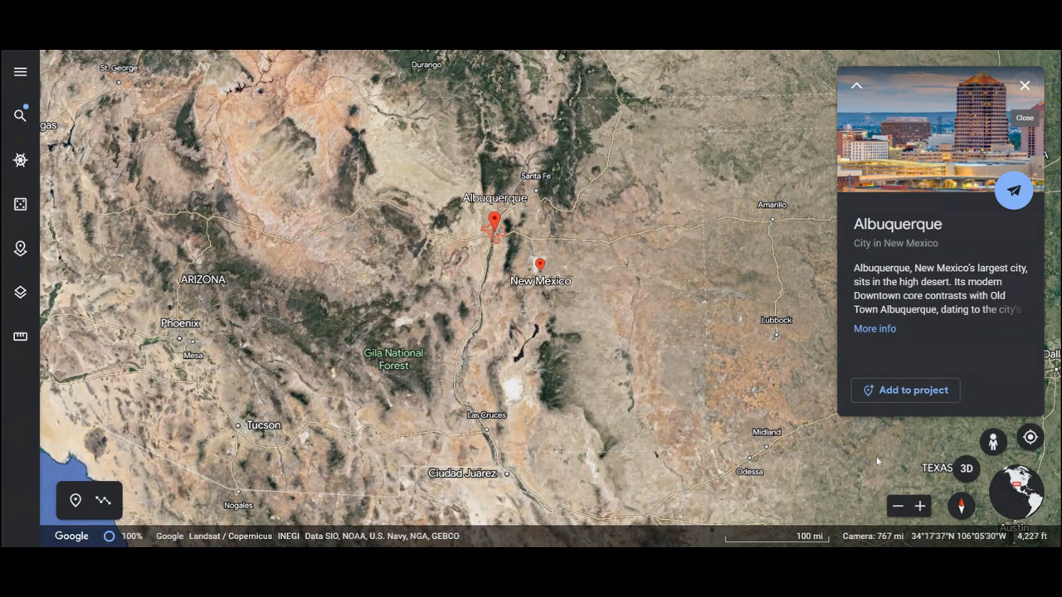
left_click(967, 470)
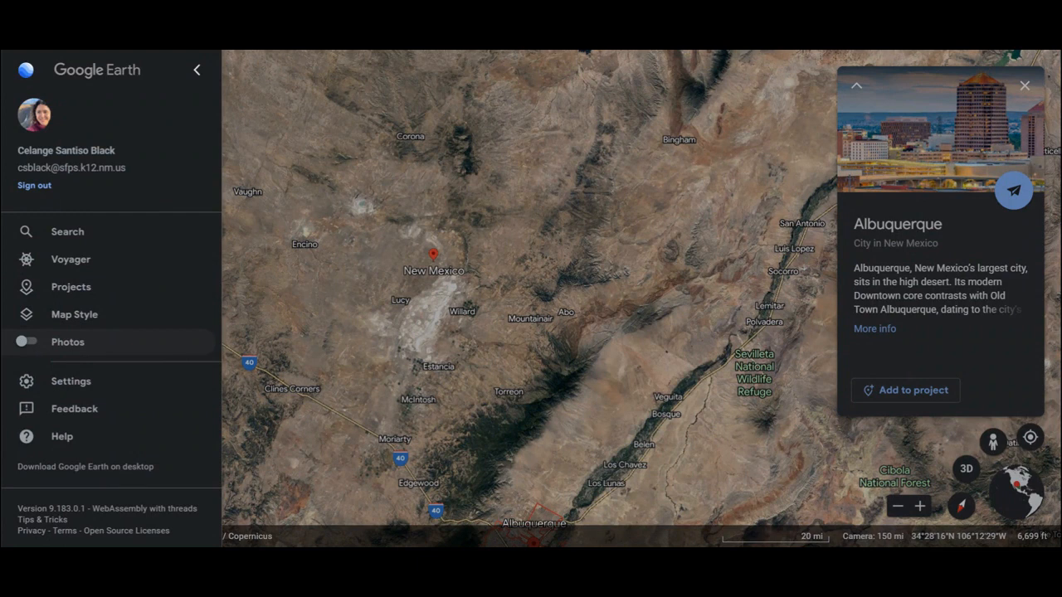
- Turn on the Photos layer, view the lake photo at Ruidoso and return to the map
left_click(25, 342)
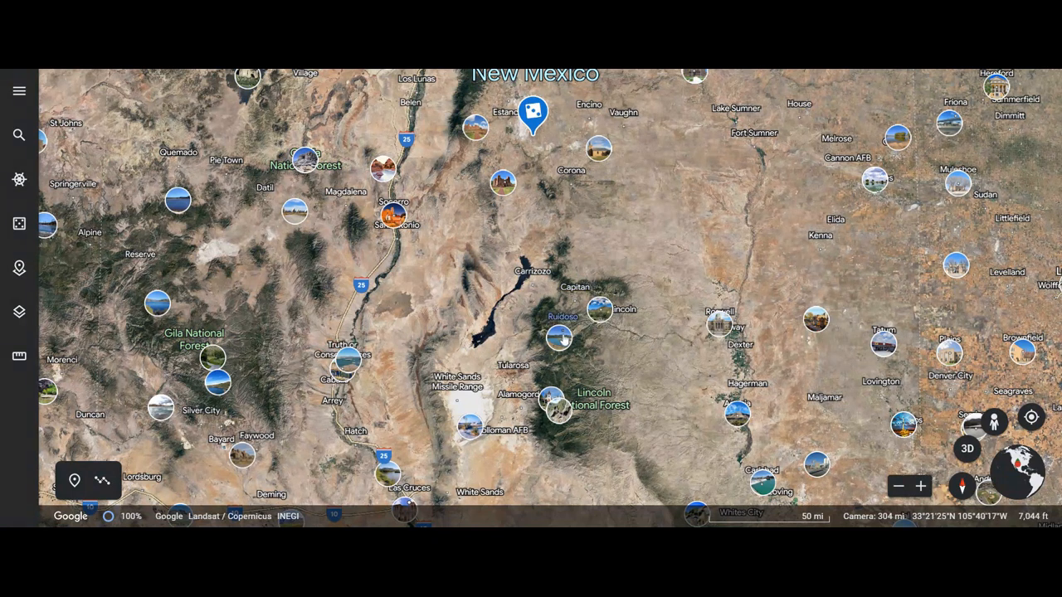
left_click(561, 334)
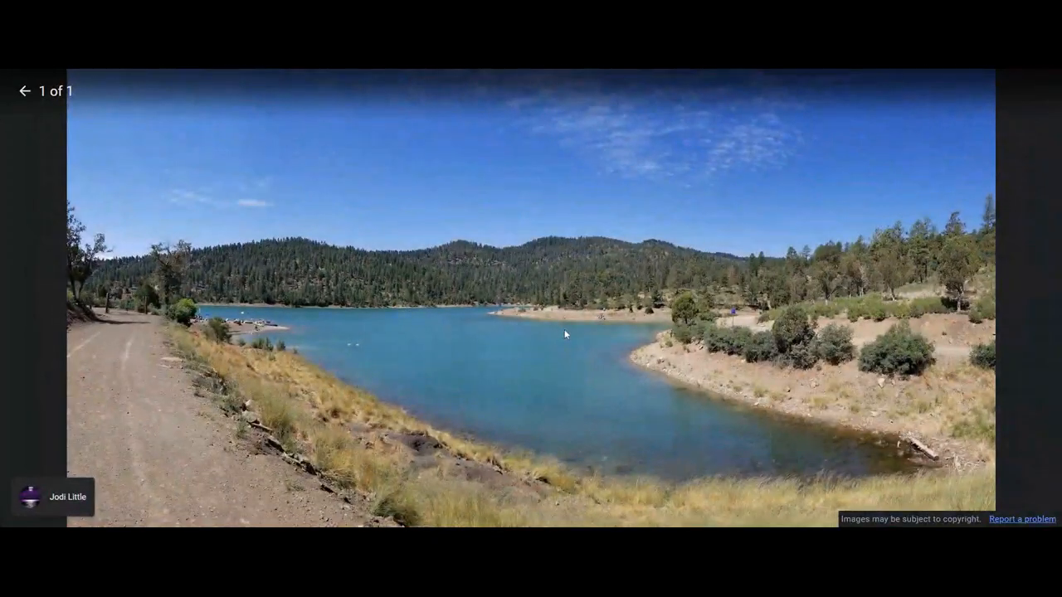
left_click(25, 90)
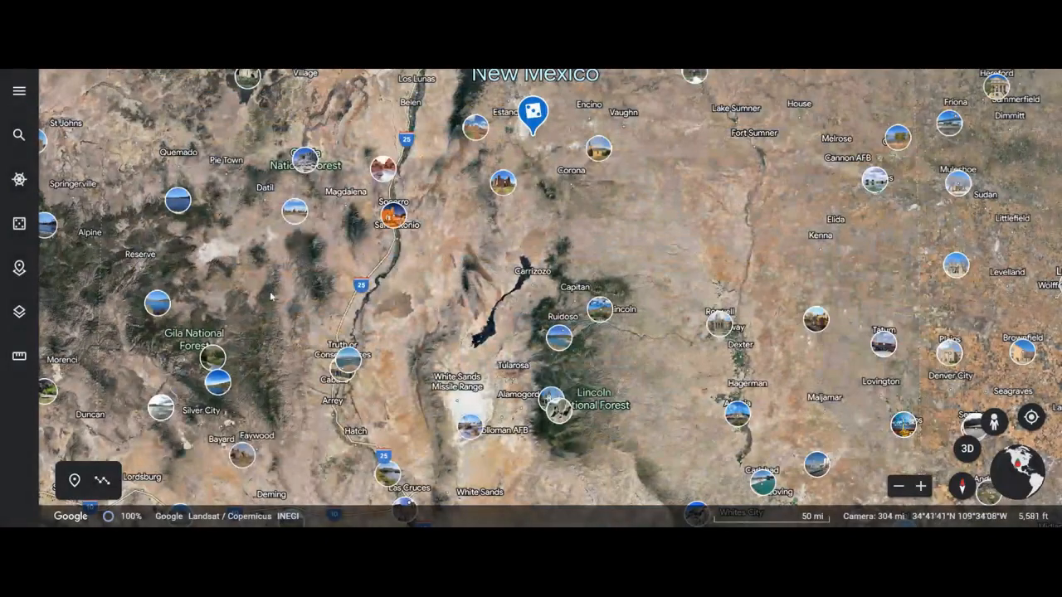
- Browse the photo collection at White Sands near Holloman AFB and return to the map
left_click(471, 428)
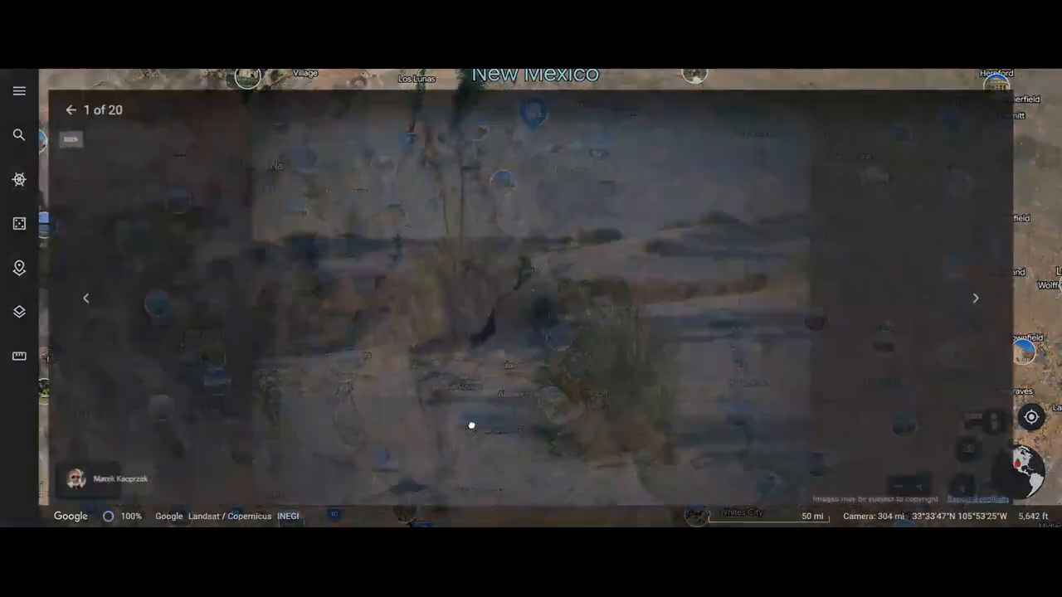
left_click(1023, 298)
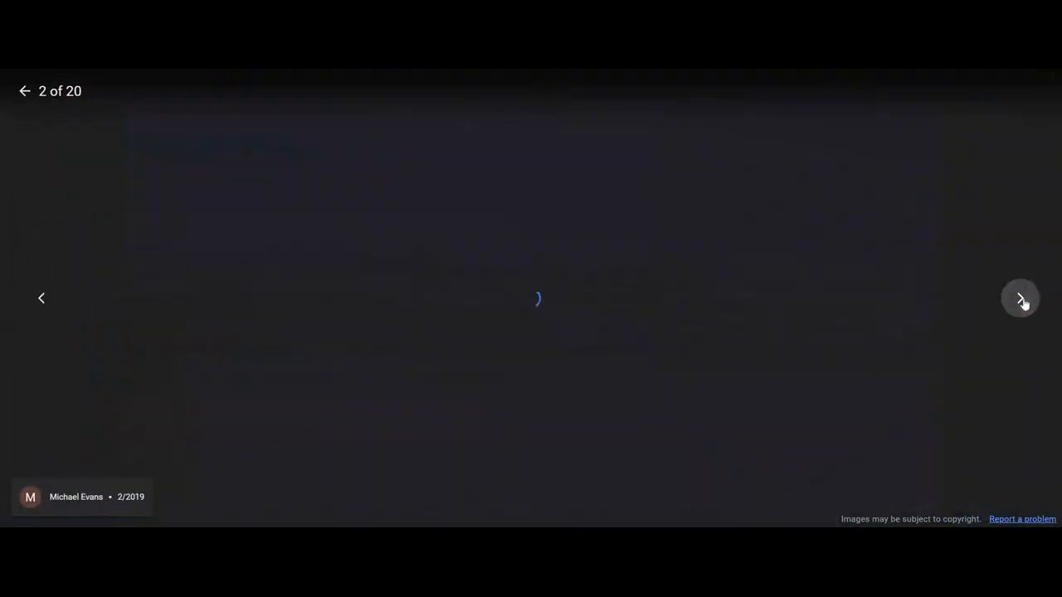
left_click(1022, 300)
left_click(1022, 299)
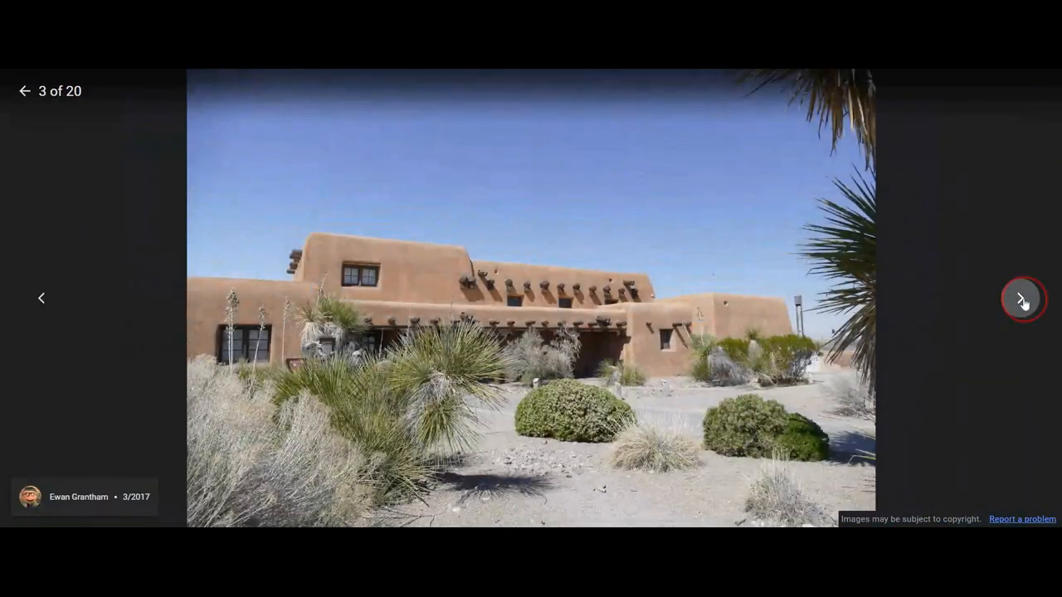
left_click(1023, 302)
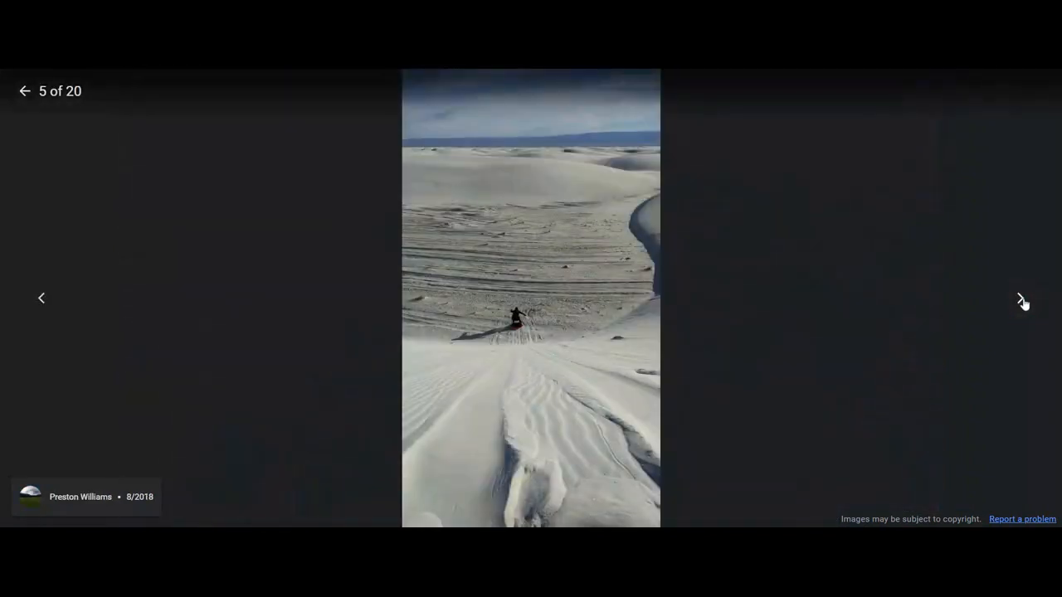
left_click(1022, 301)
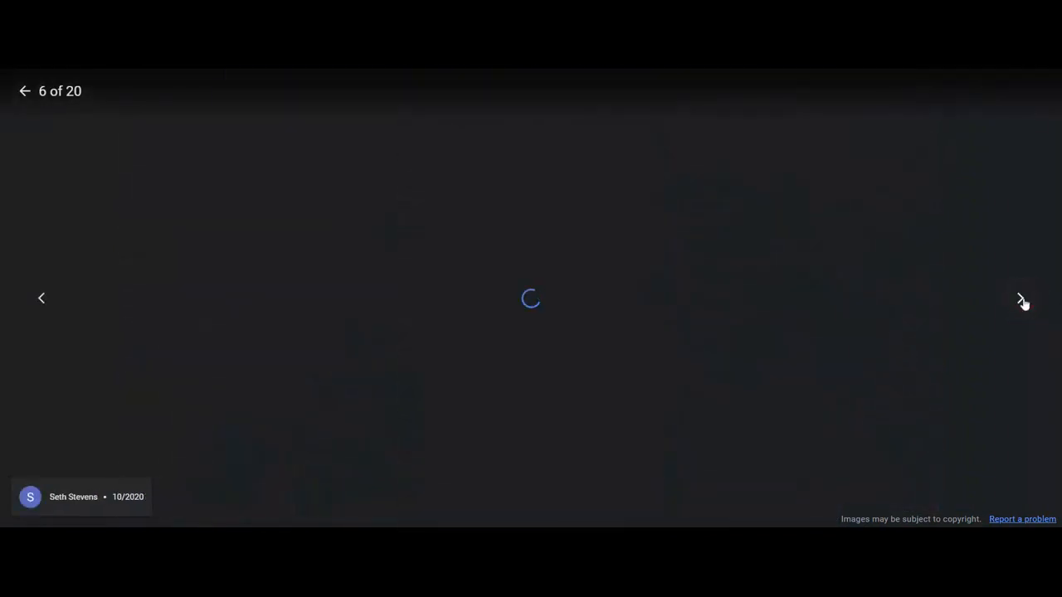
left_click(27, 90)
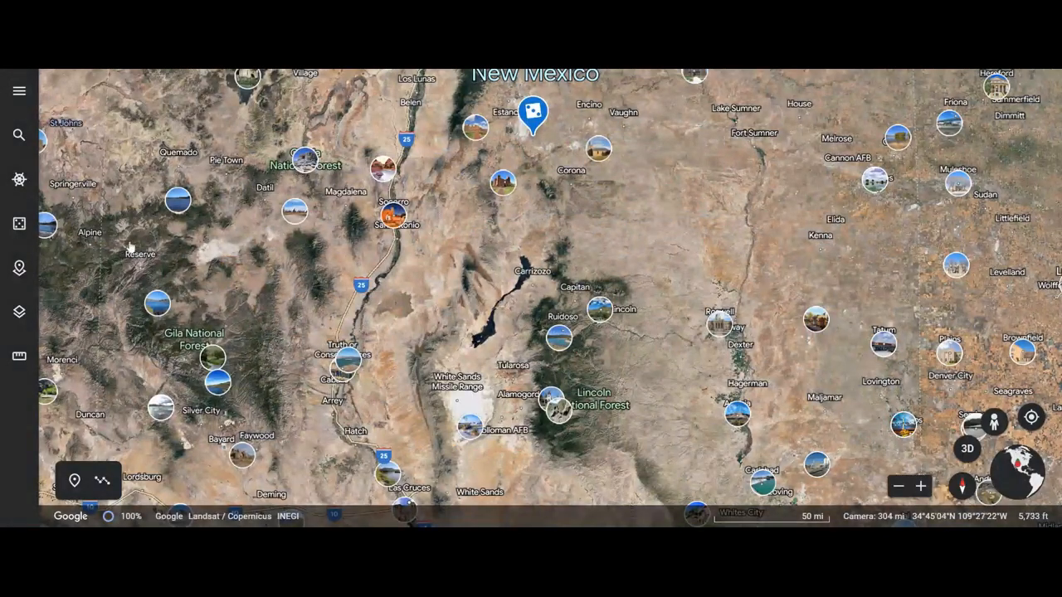
- Measure the perimeter and area of a triangle connecting San Antonio, Lincoln and Truth or Consequences
left_click(19, 358)
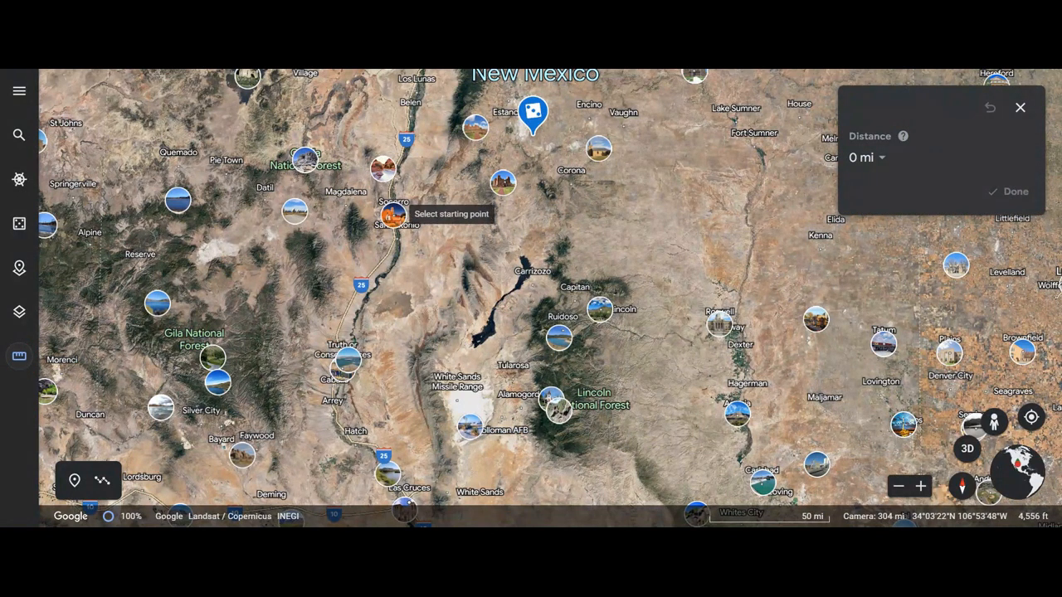
left_click(394, 214)
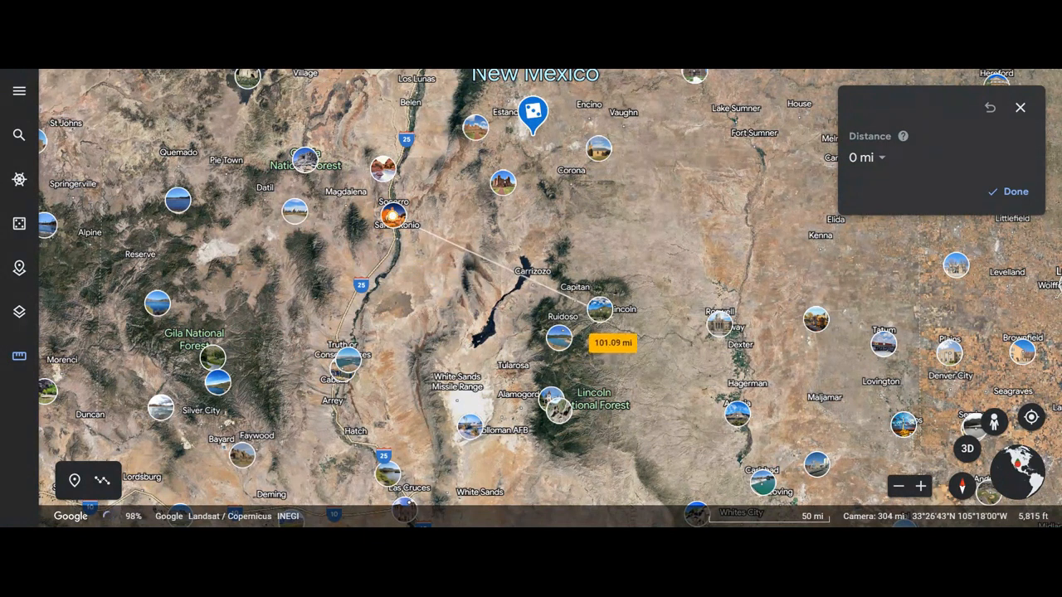
left_click(605, 310)
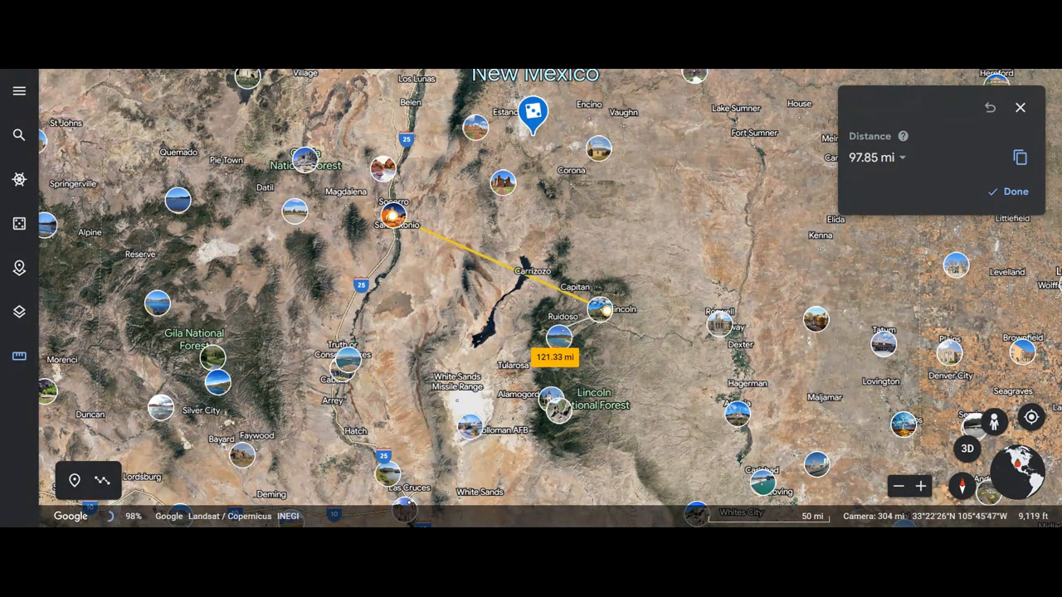
left_click(349, 362)
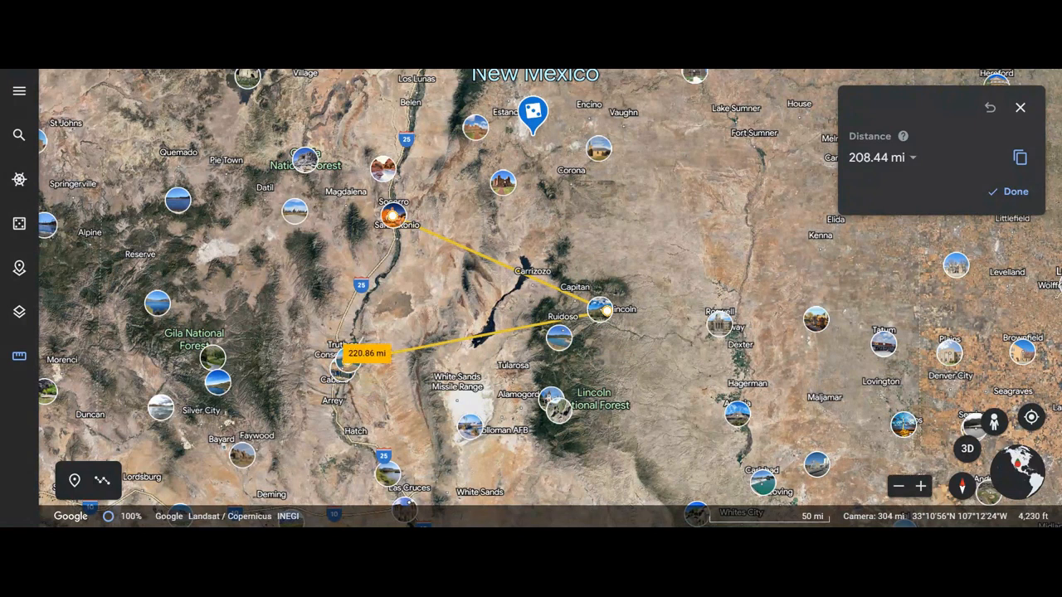
left_click(392, 217)
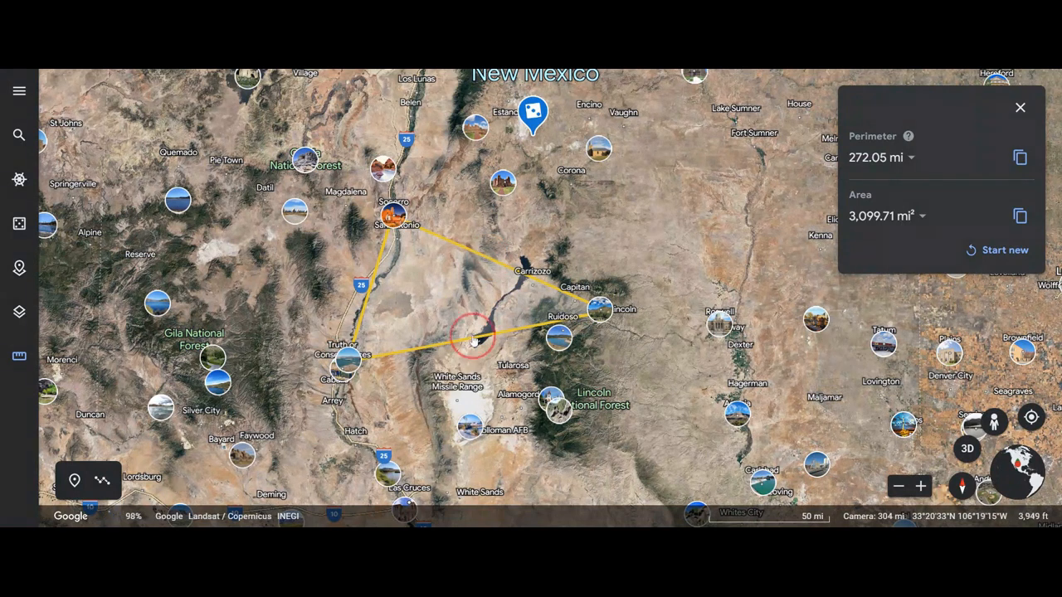
- Measure the straight-line distance from the photo marker beside Vaughn to Carrizozo, fine-tuning the Carrizozo endpoint
left_click_drag(479, 251, 587, 116)
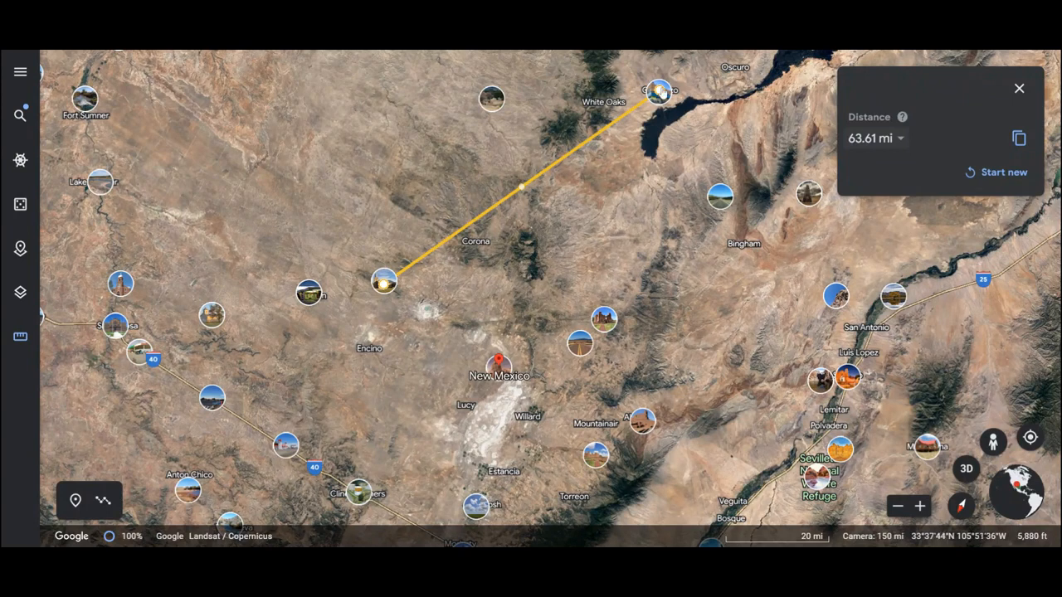
mouse_move(659, 92)
left_mouse_down()
mouse_move(694, 158)
mouse_move(660, 91)
left_mouse_up()
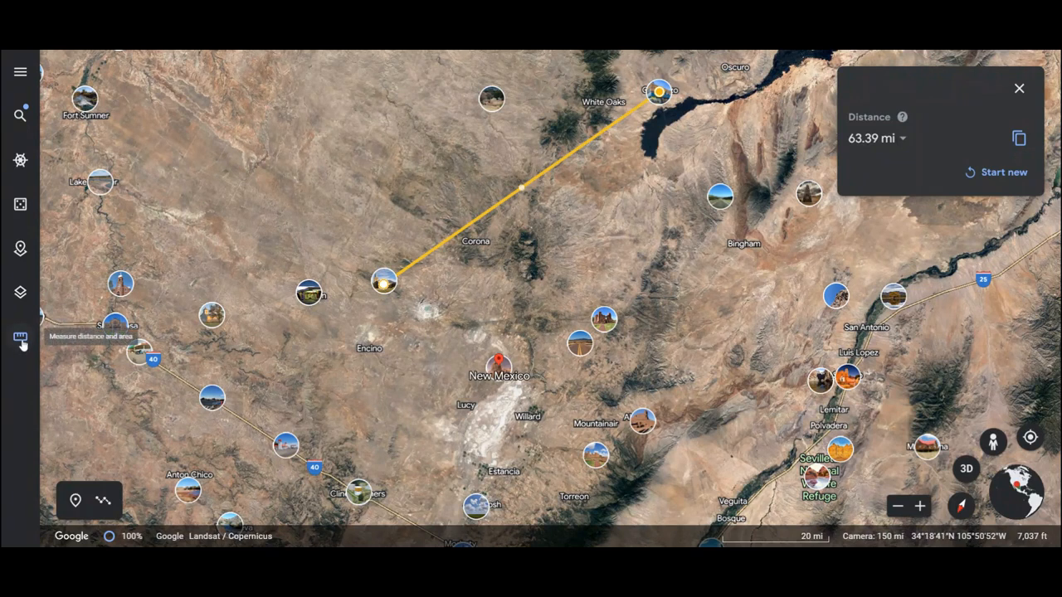
- Try the Clean map style, and set the map style to Everything
left_click(20, 72)
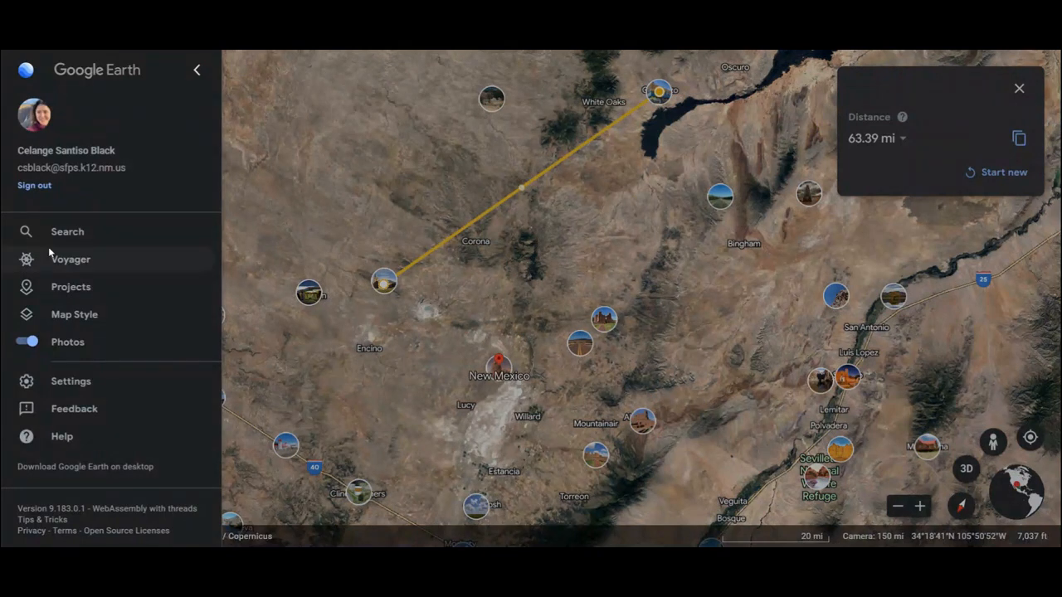
left_click(56, 316)
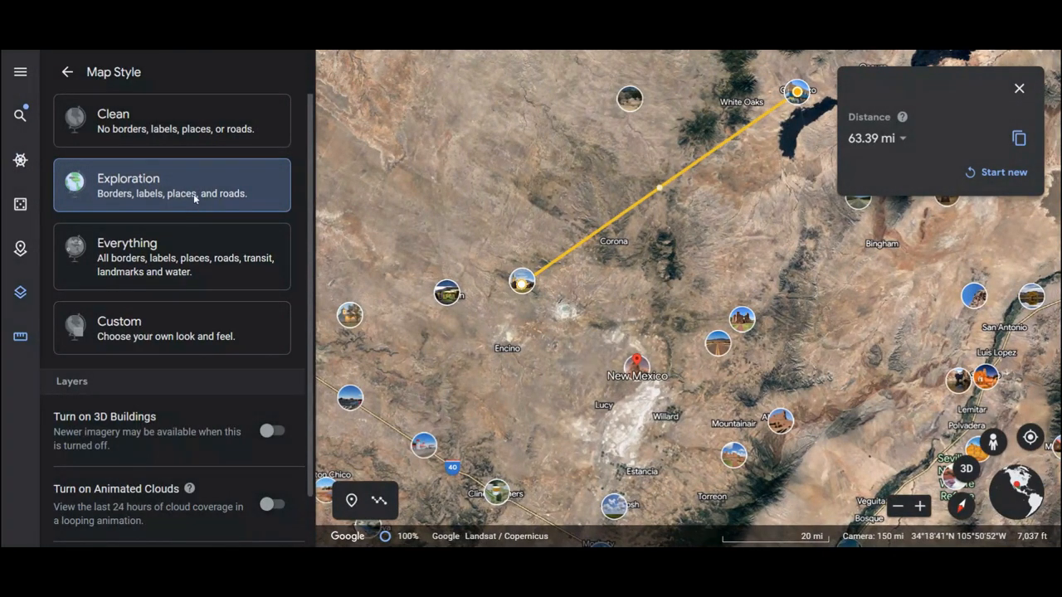
left_click(193, 111)
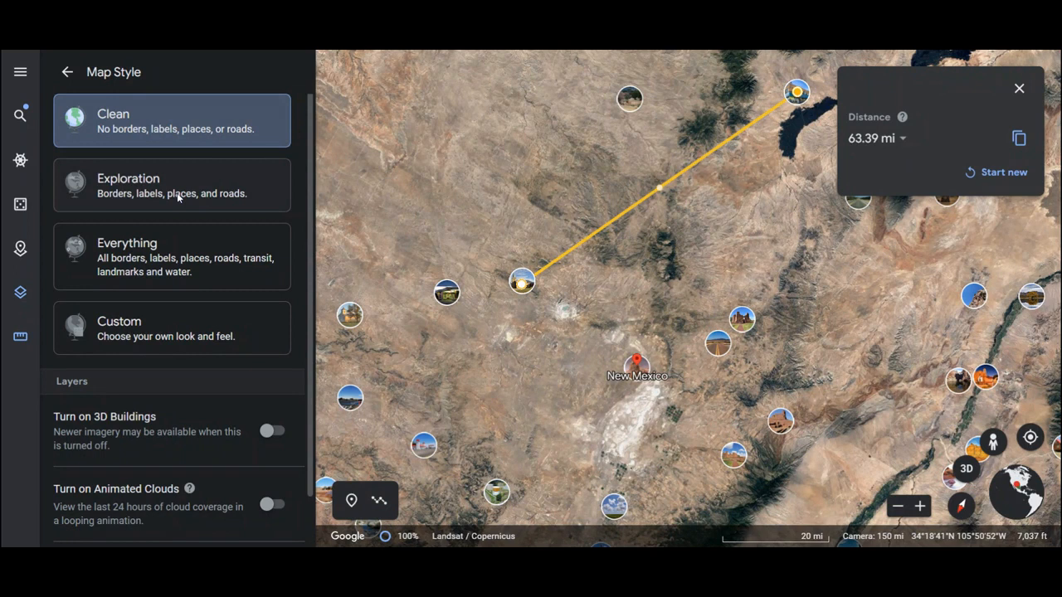
left_click(173, 247)
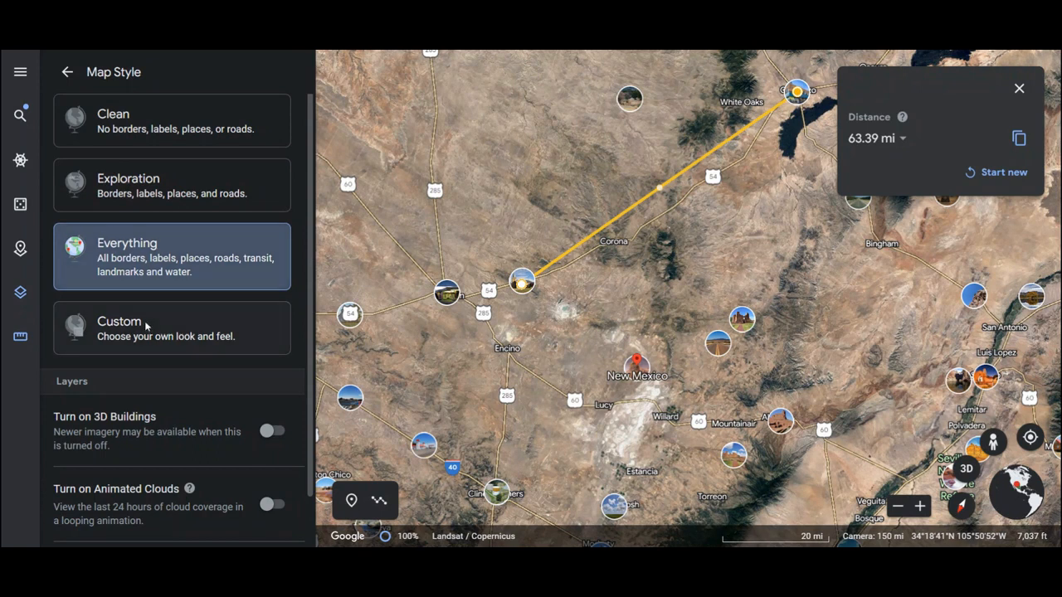
- Try the 3D Buildings layer, switch it back off, and turn on Animated Clouds to view them across the globe
left_click(273, 432)
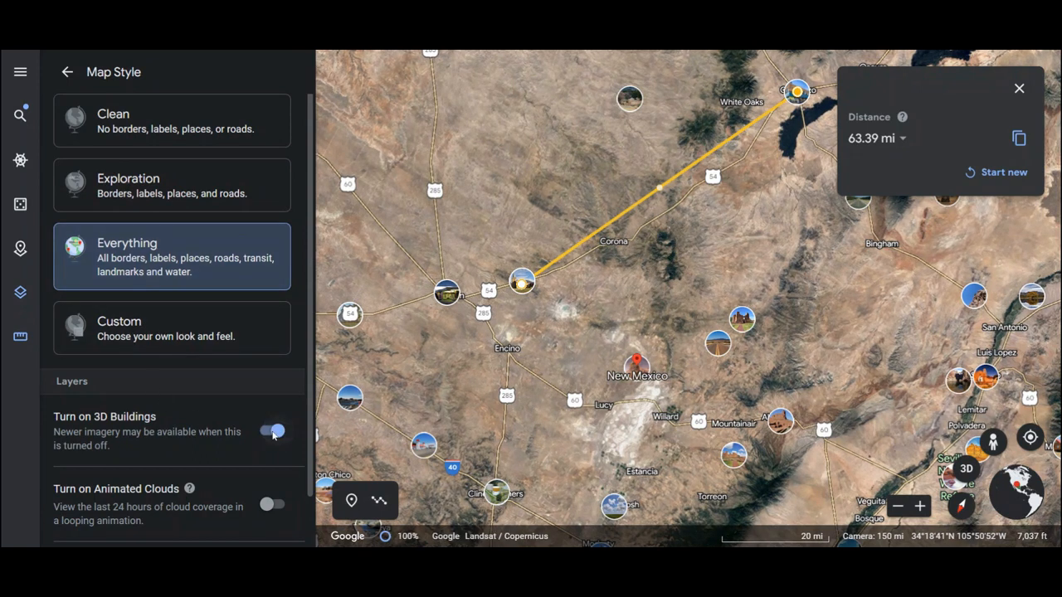
left_click(273, 432)
scroll(218, 448, "down", 1)
left_click(270, 452)
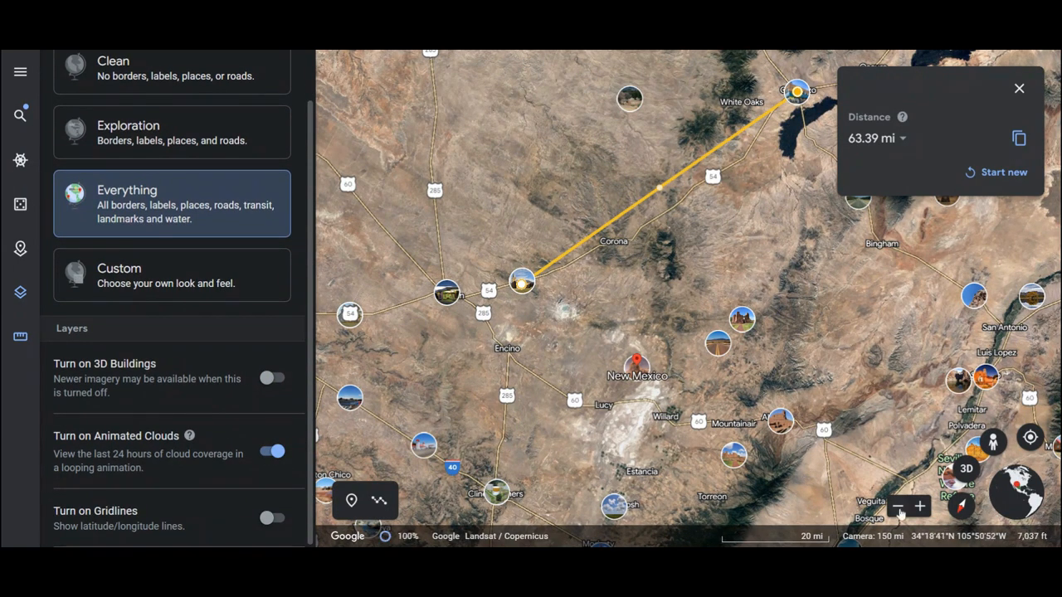
left_click(898, 507)
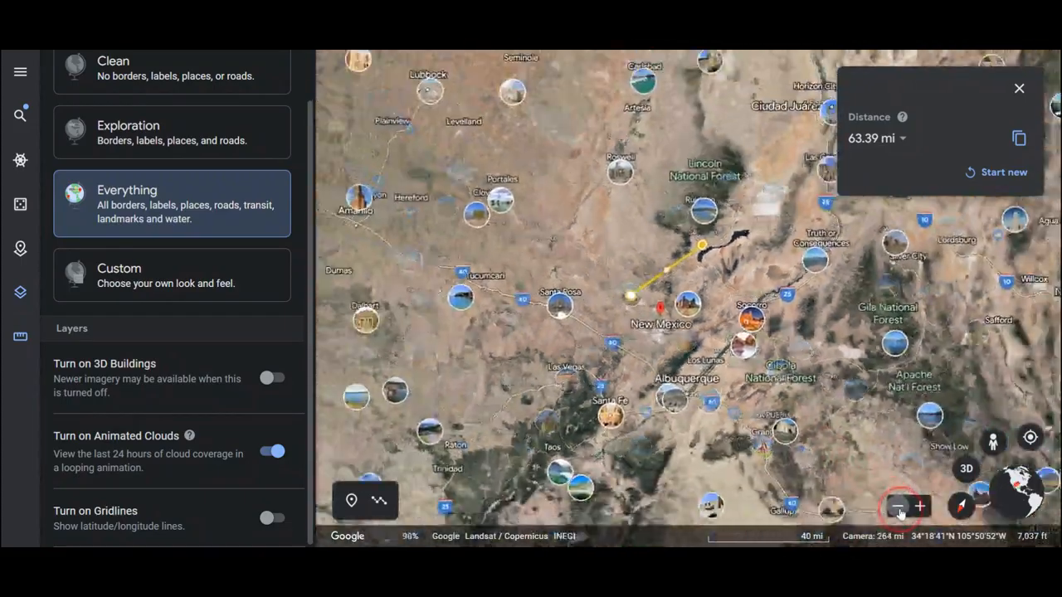
left_click(900, 513)
left_click(900, 513)
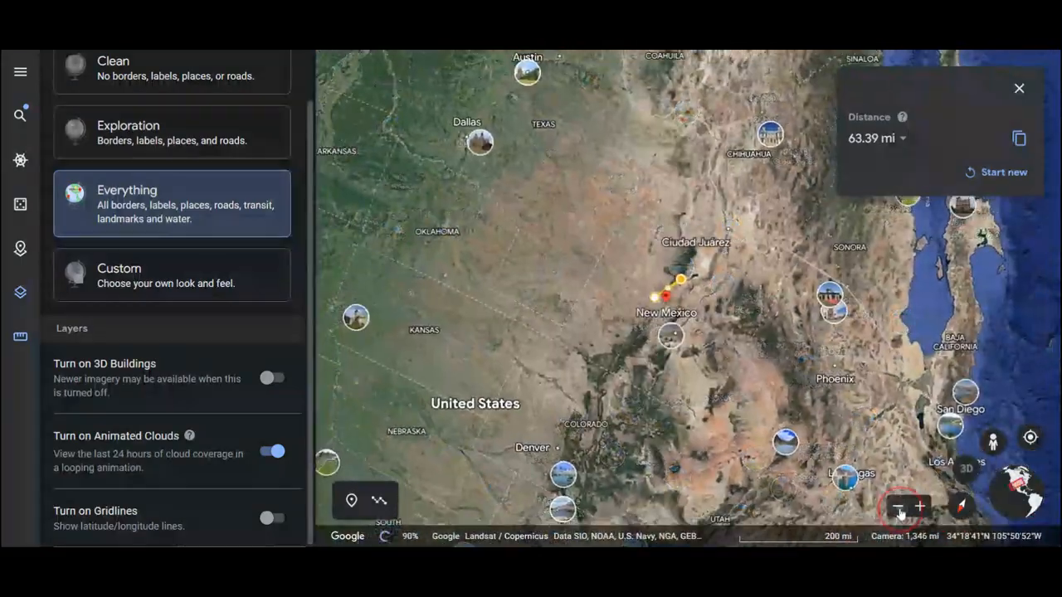
left_click(900, 512)
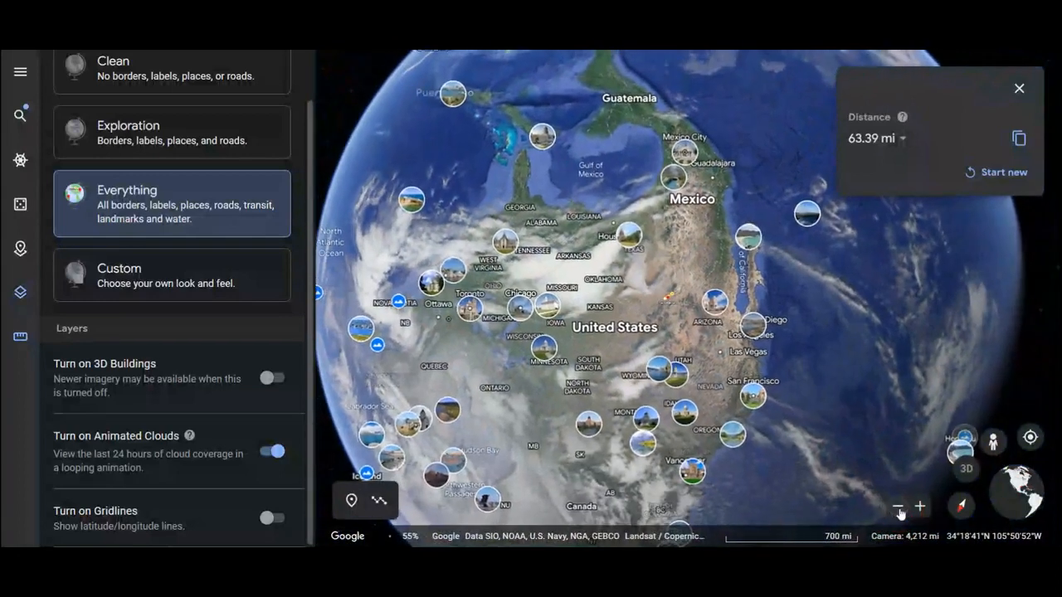
left_click(898, 507)
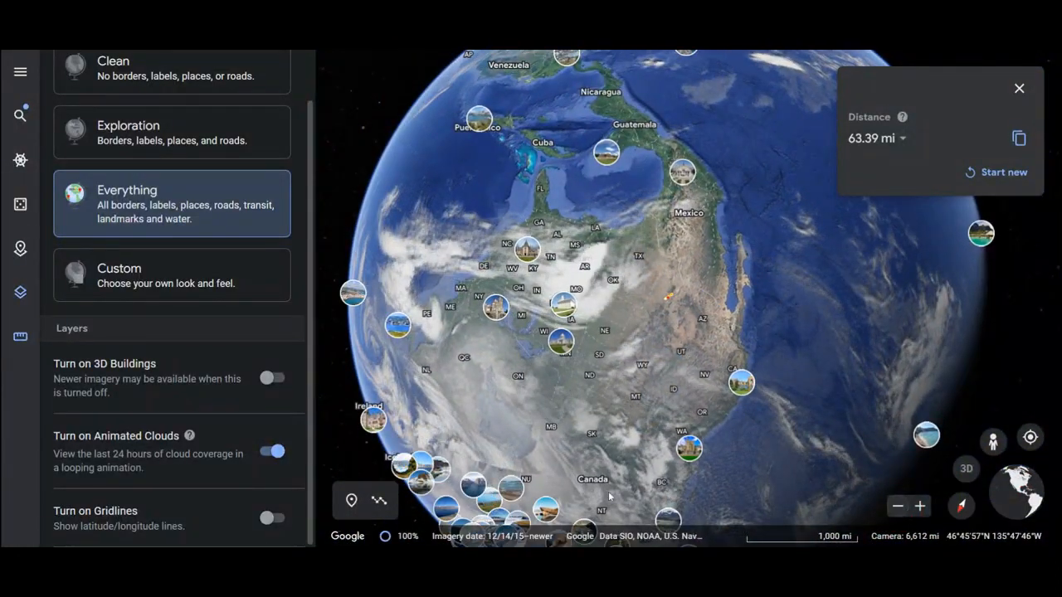
- Turn on Gridlines and rotate the globe from North America to the Indian Ocean to examine the latitude and longitude lines
left_click(272, 519)
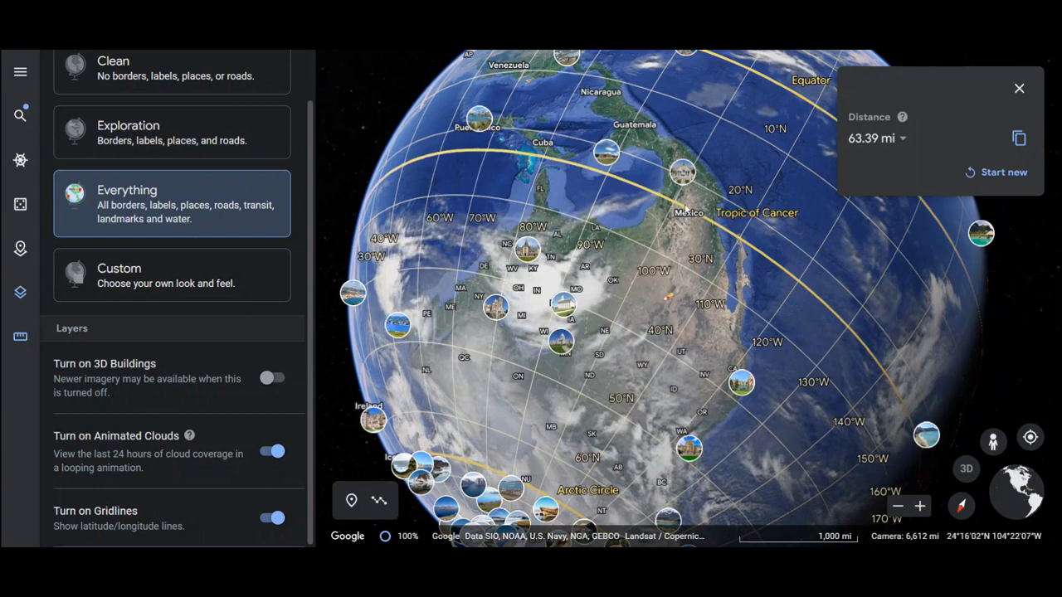
left_click_drag(474, 445, 500, 90)
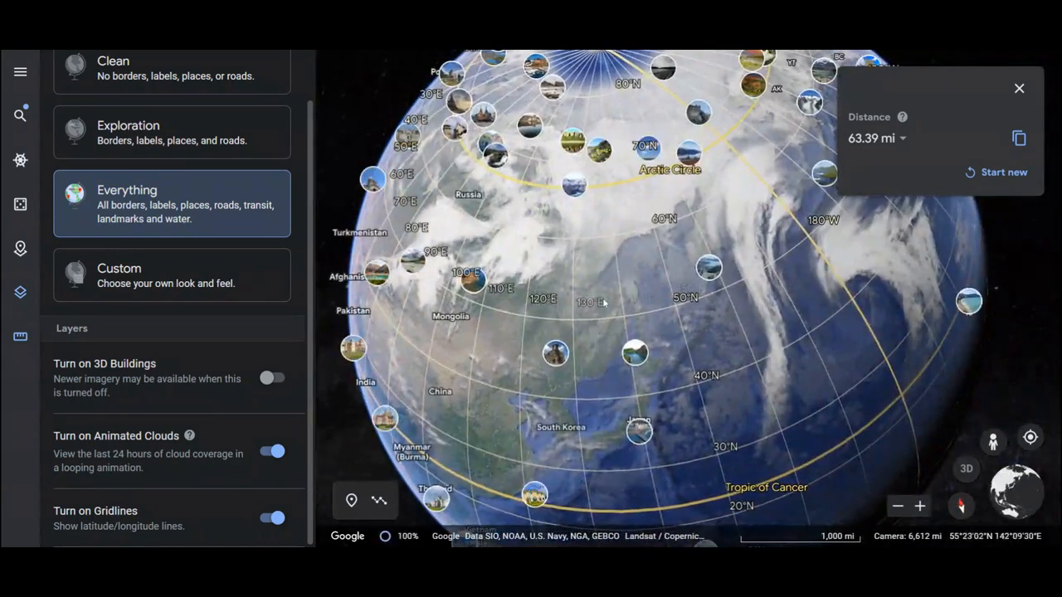
left_click_drag(604, 303, 749, 82)
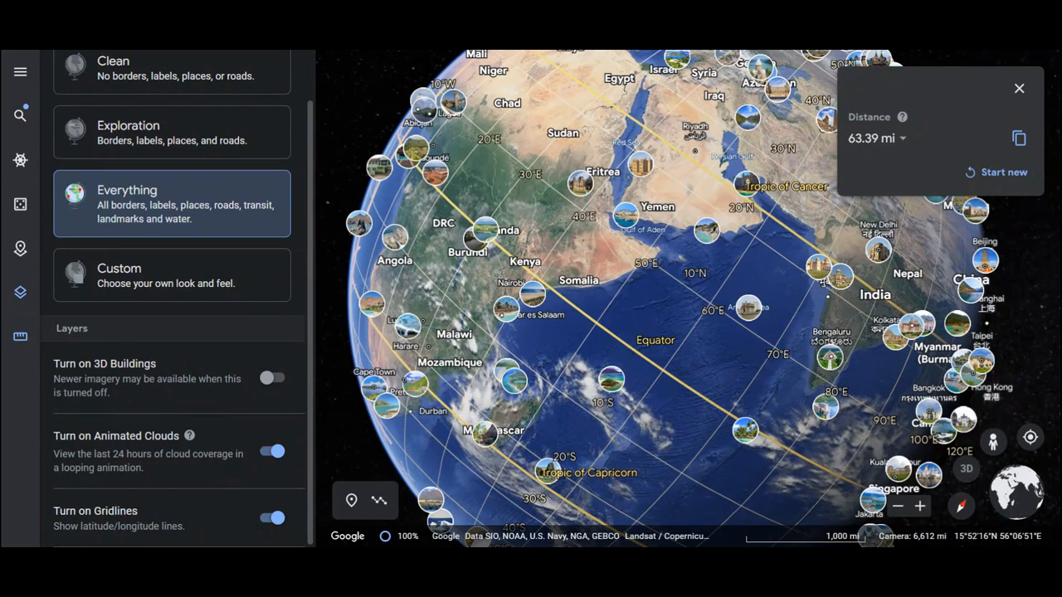
left_click(314, 202)
left_click_drag(314, 195, 307, 107)
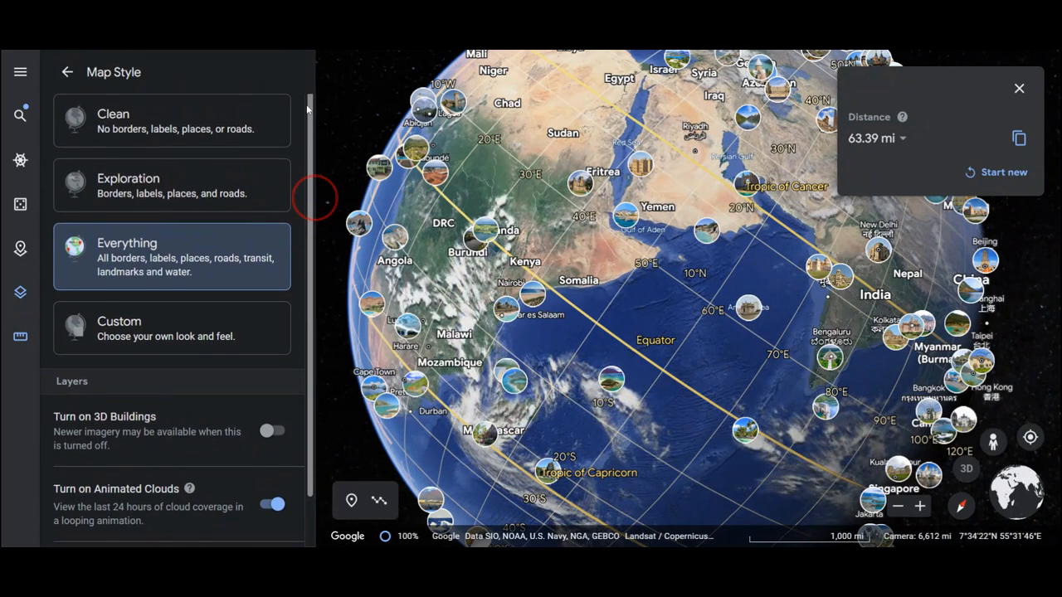
- Leave the map style settings and open the Voyager collection of guided stories
left_click(67, 73)
left_click(22, 72)
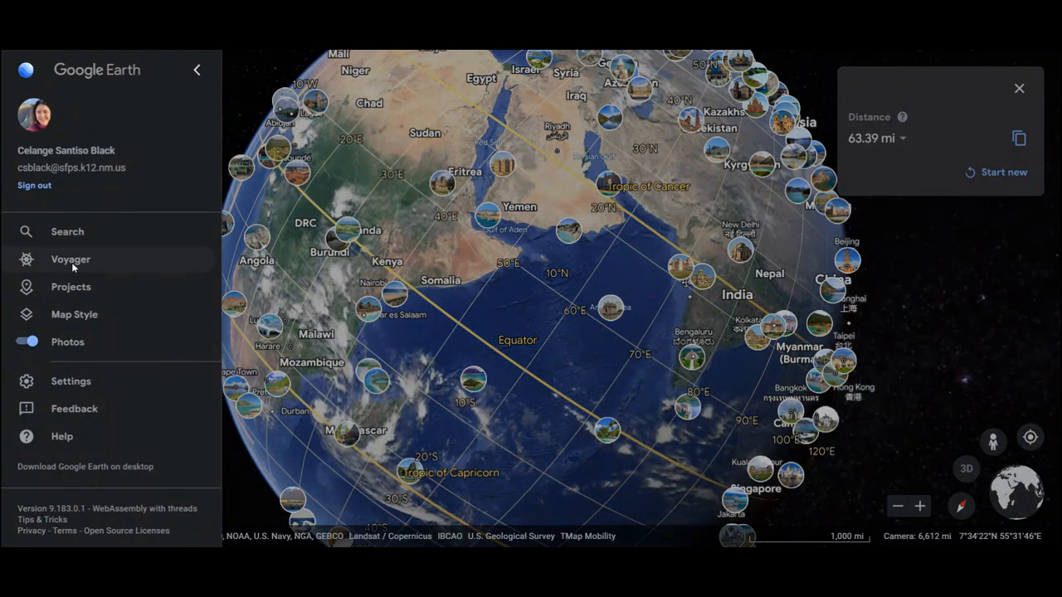
left_click(71, 262)
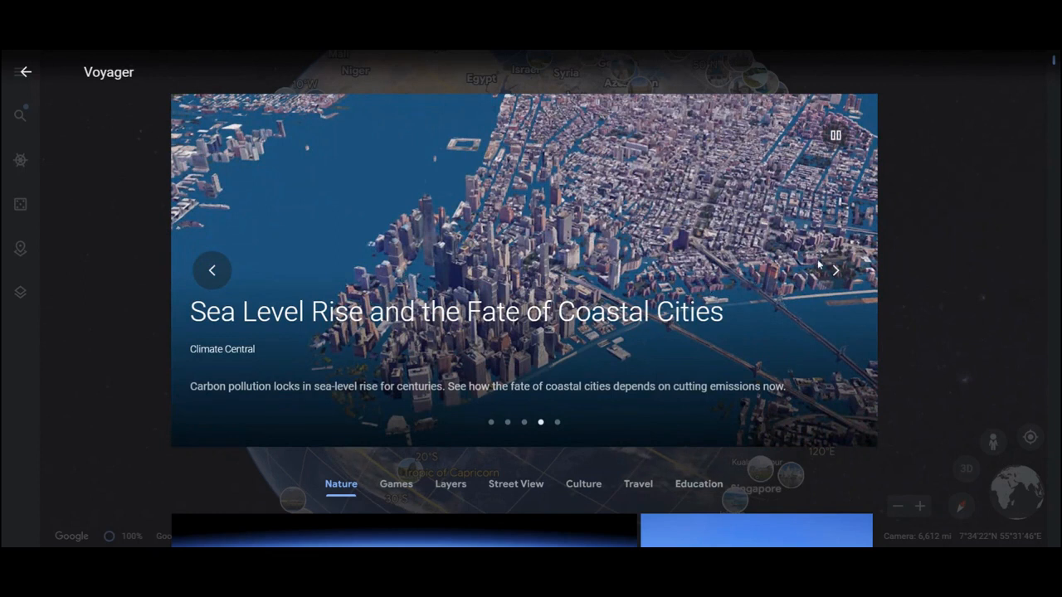
- Browse the Nature stories in the Voyager collection, and return to the globe
scroll(734, 268, "down", 5)
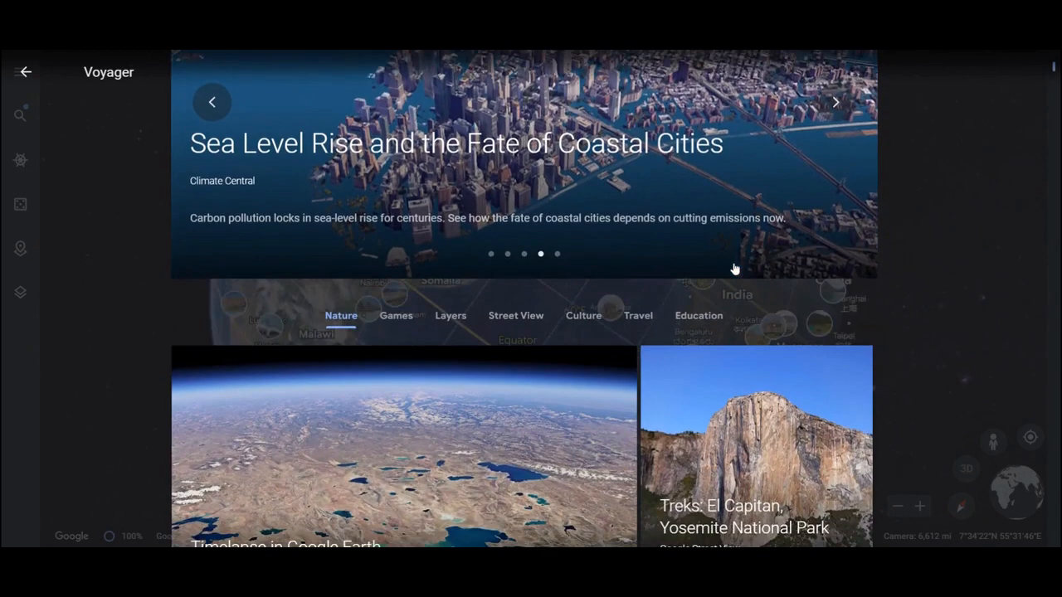
scroll(734, 268, "down", 5)
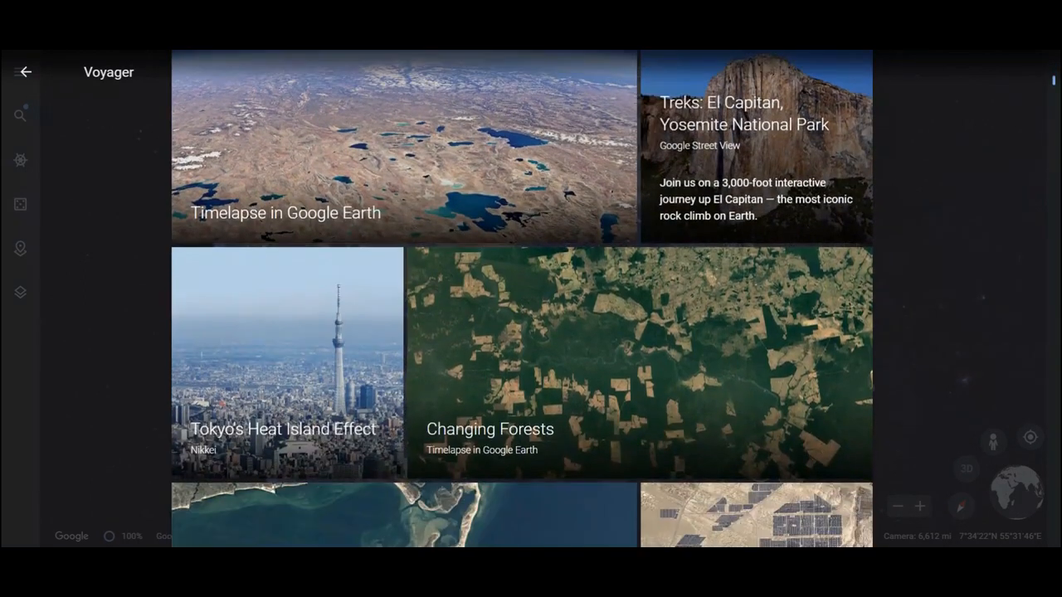
scroll(522, 298, "down", 5)
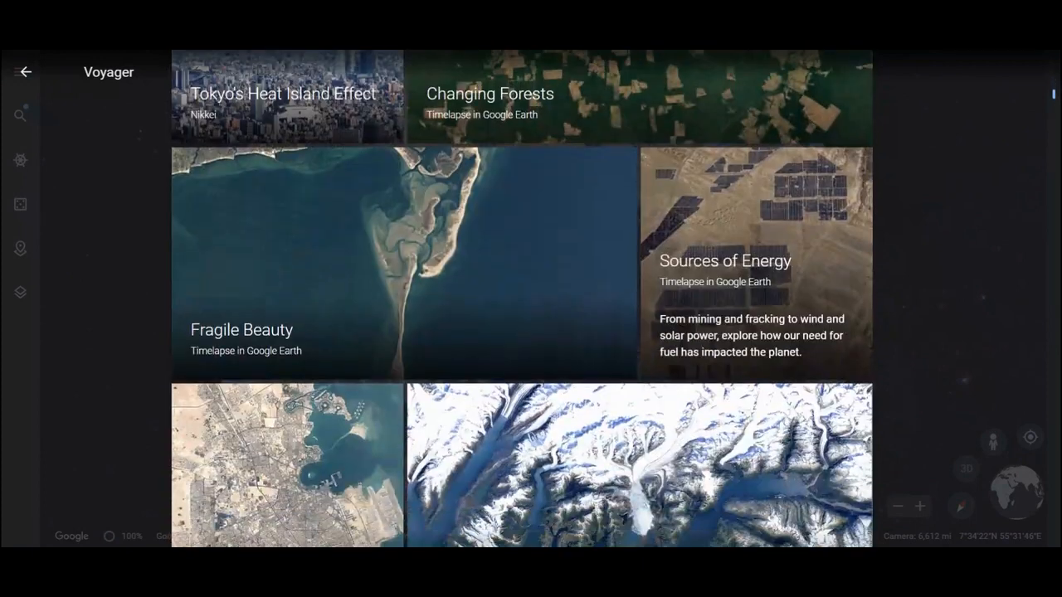
scroll(522, 299, "down", 5)
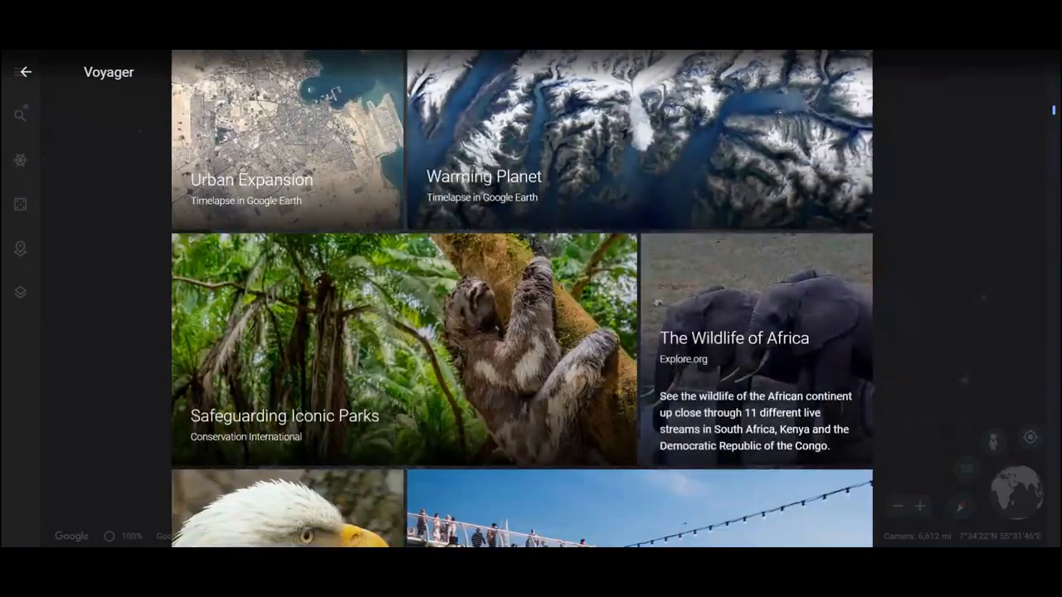
scroll(522, 298, "down", 5)
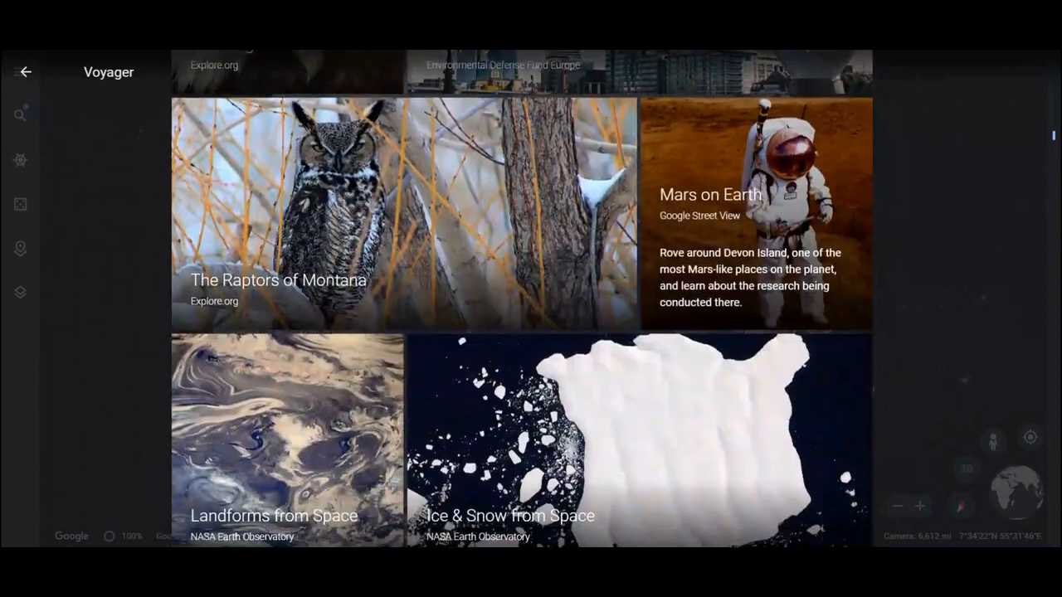
scroll(424, 286, "down", 2)
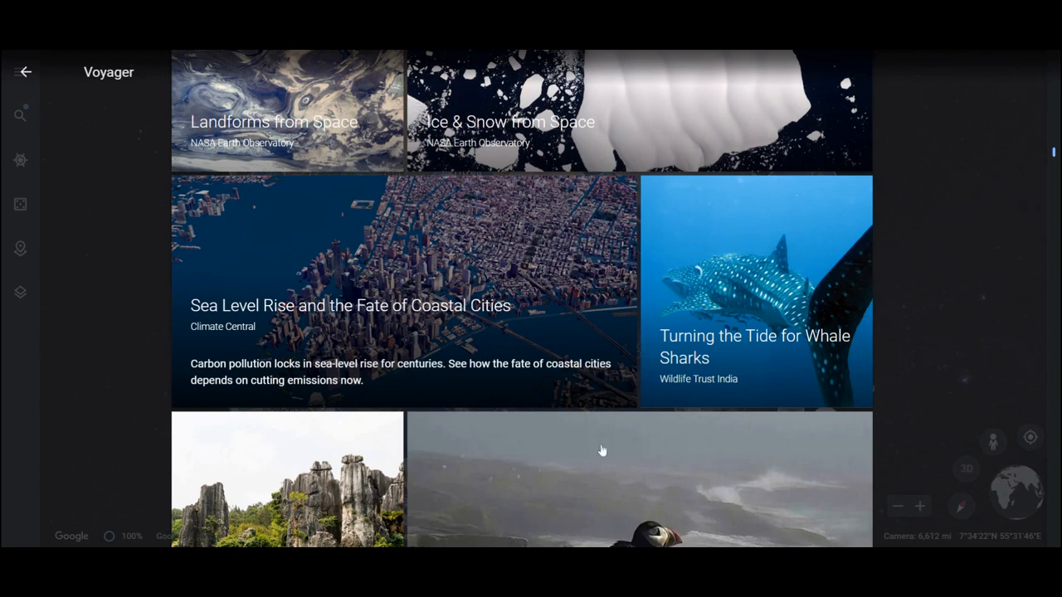
scroll(635, 460, "down", 5)
scroll(637, 459, "down", 8)
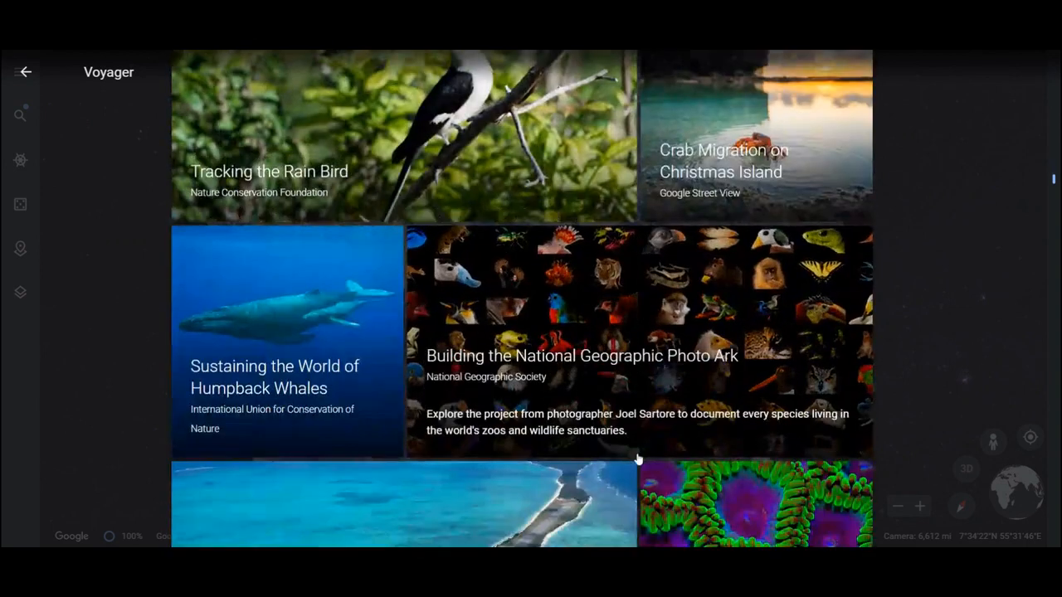
scroll(637, 459, "down", 5)
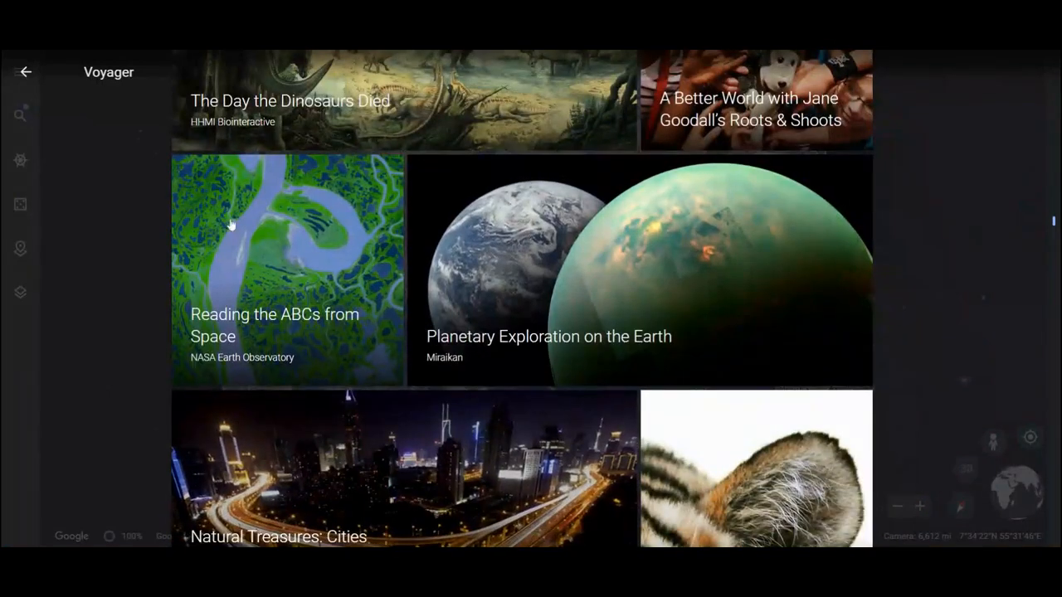
left_click(25, 72)
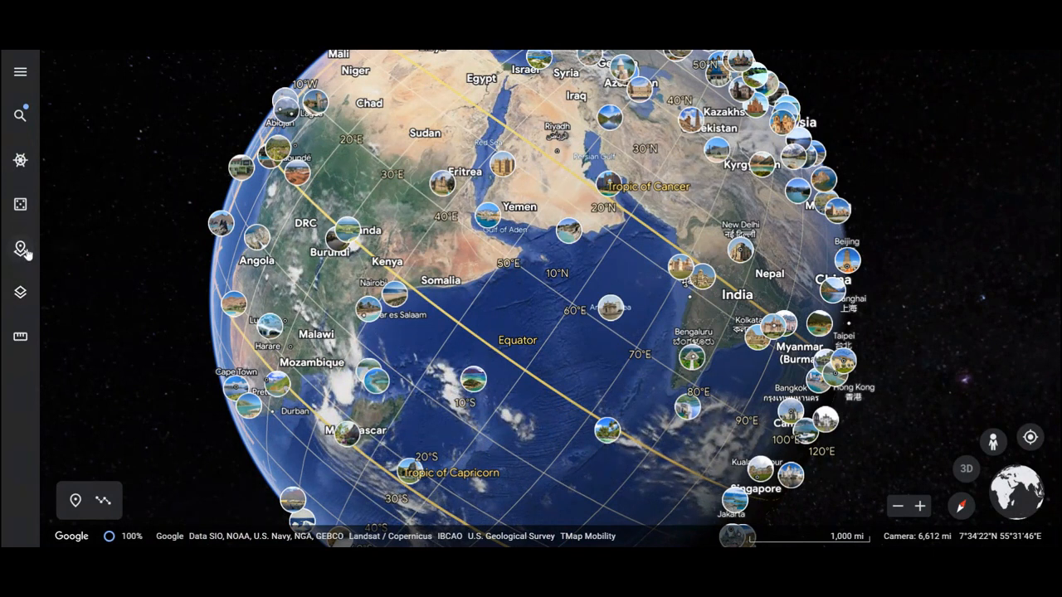
- Fly to a random place on the globe with I'm Feeling Lucky
left_click(19, 72)
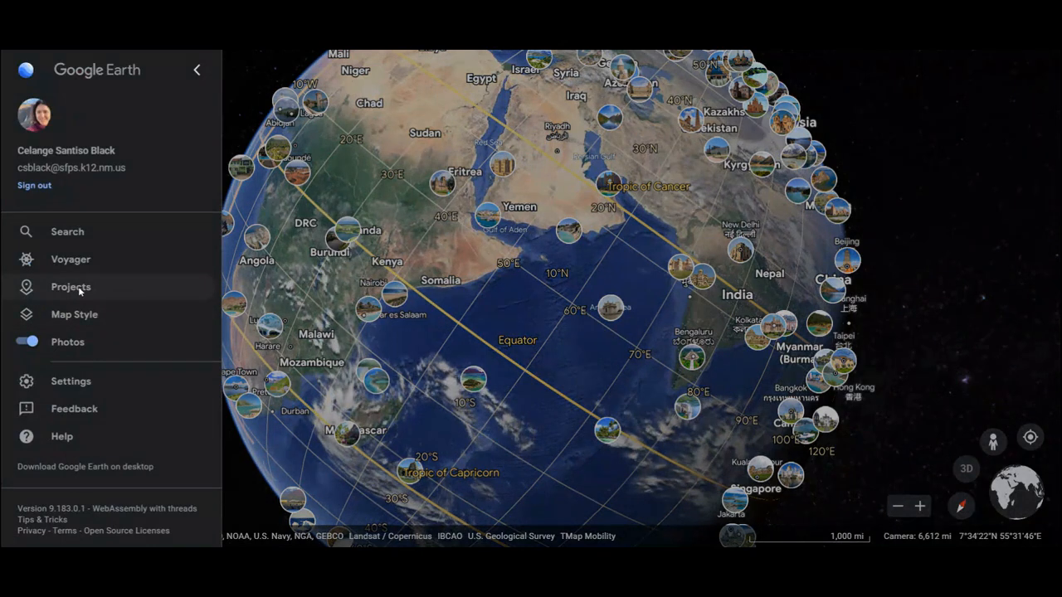
left_click(196, 72)
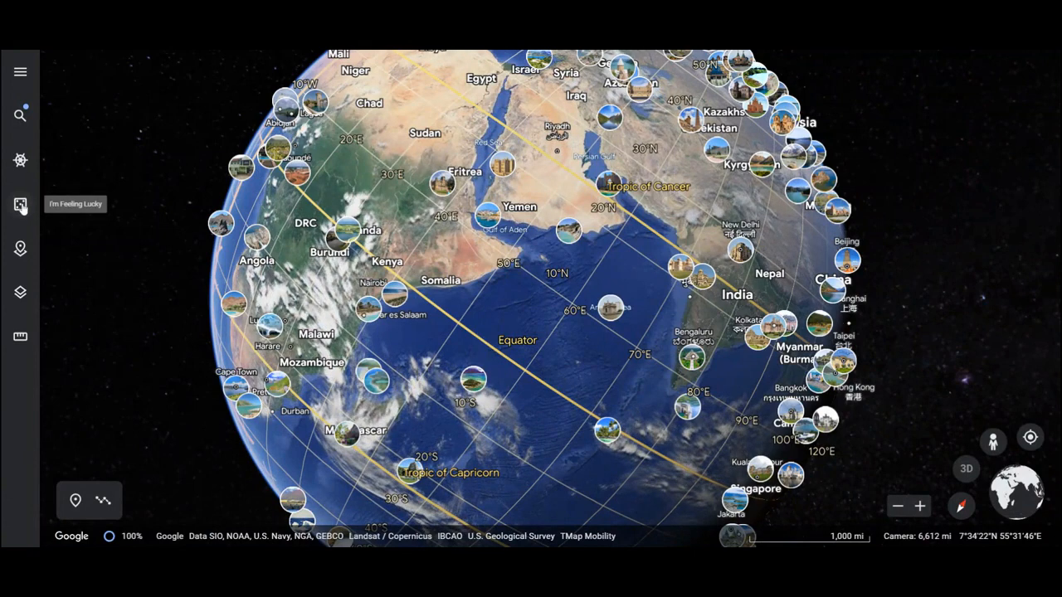
left_click(20, 207)
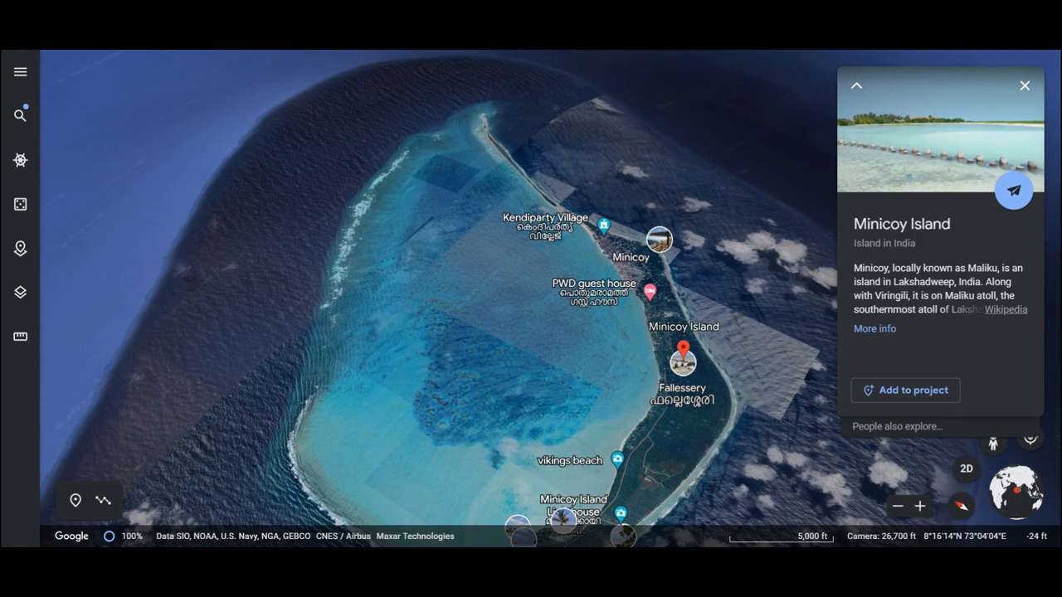
- Open the saved projects list and create a new project in Google Drive
left_click(20, 72)
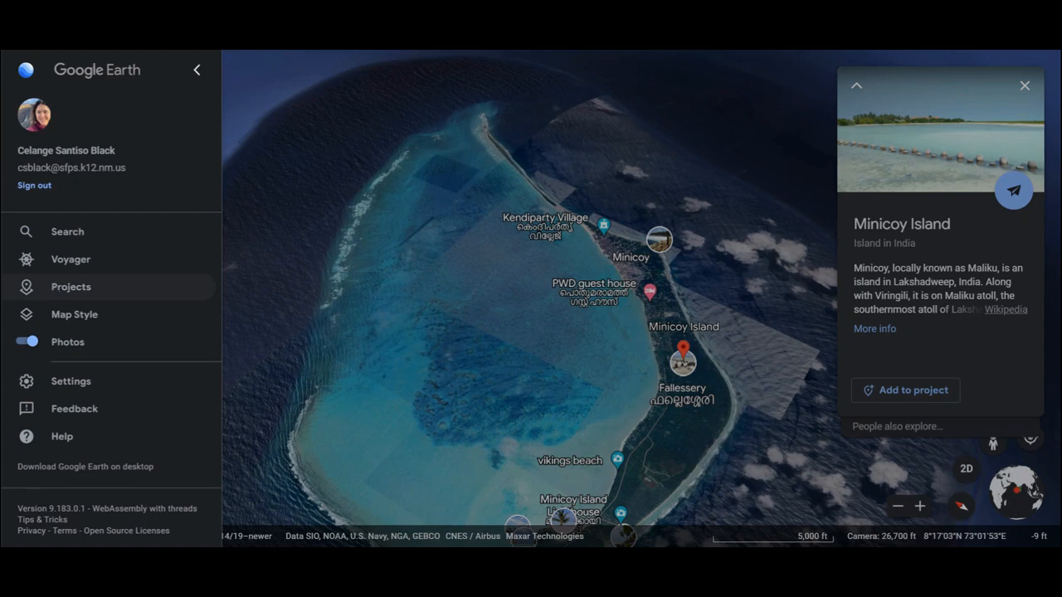
left_click(78, 290)
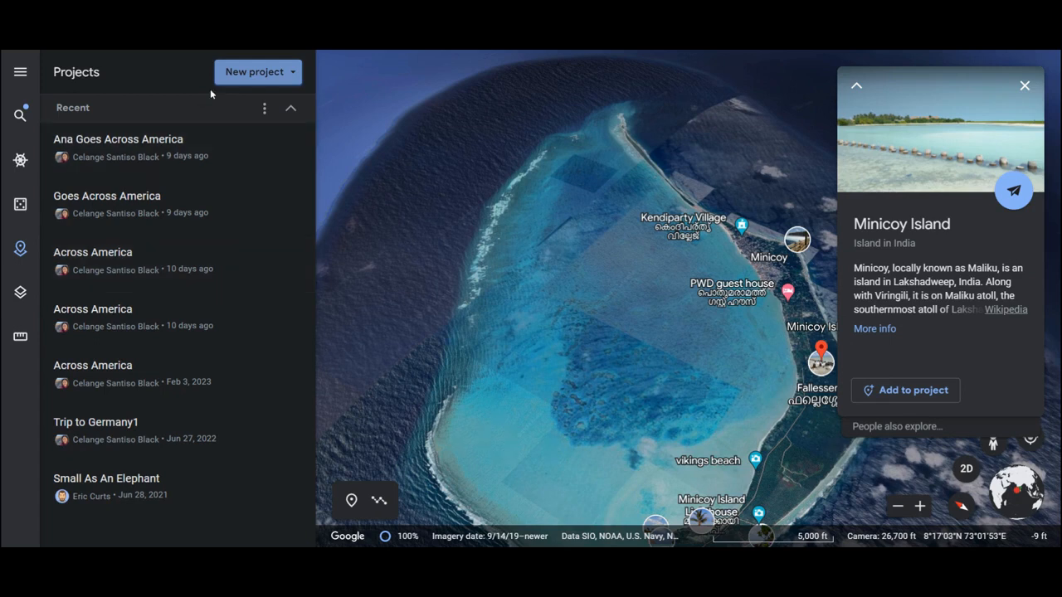
left_click(288, 74)
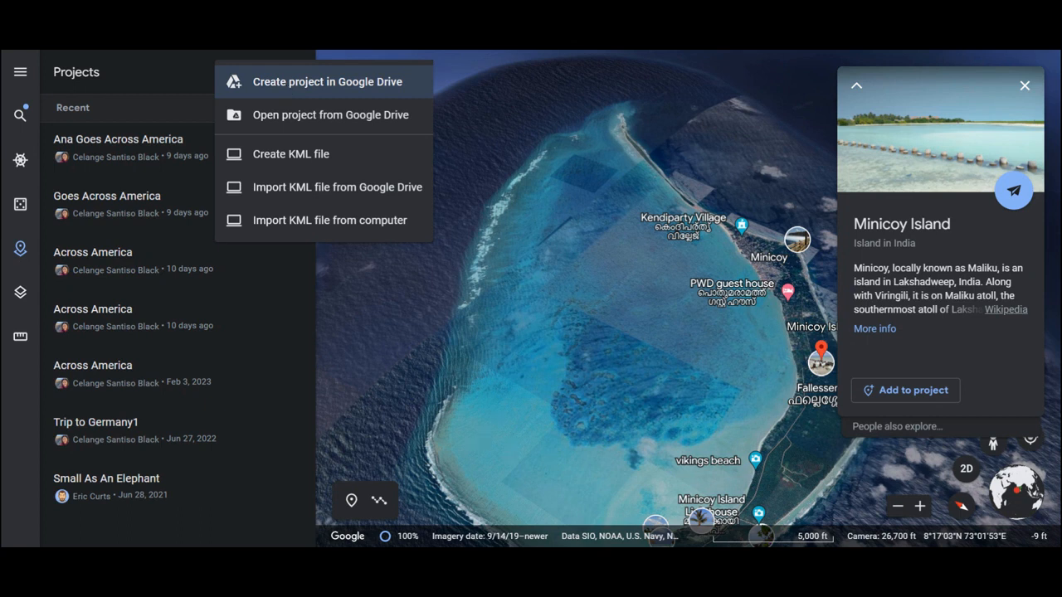
left_click(288, 90)
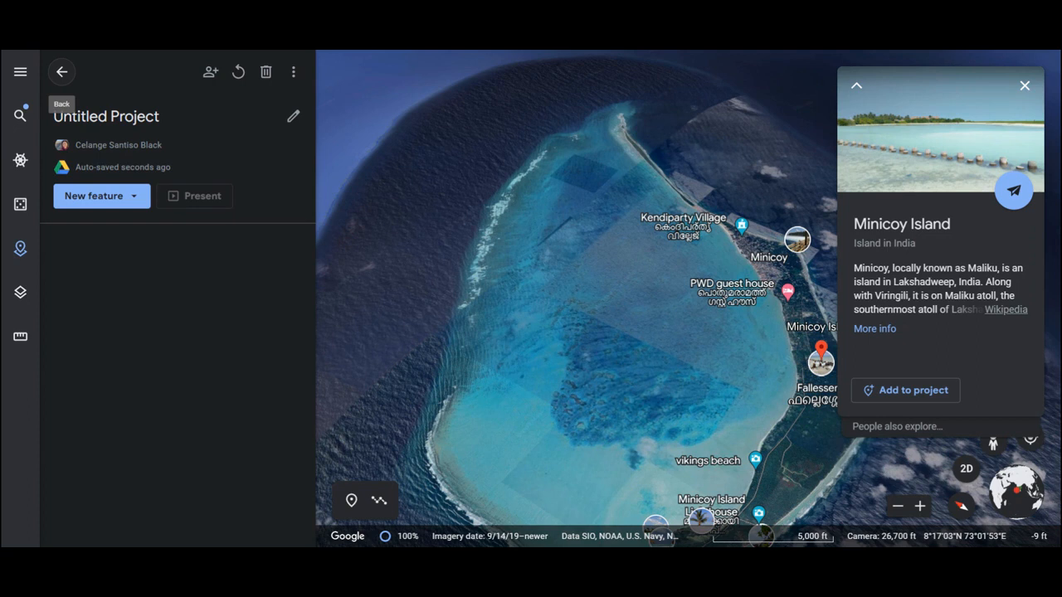
- Title the new project "Trip Around The World" and give it the description "Demo"
left_click(293, 116)
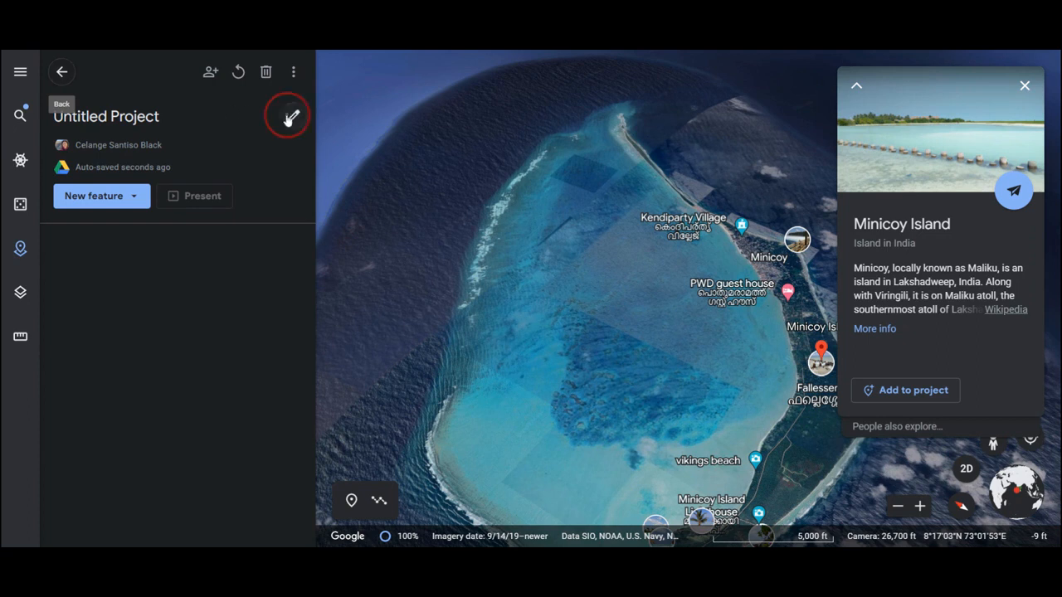
key("BackSpace")
type("Trip a")
key("BackSpace")
type("Ar")
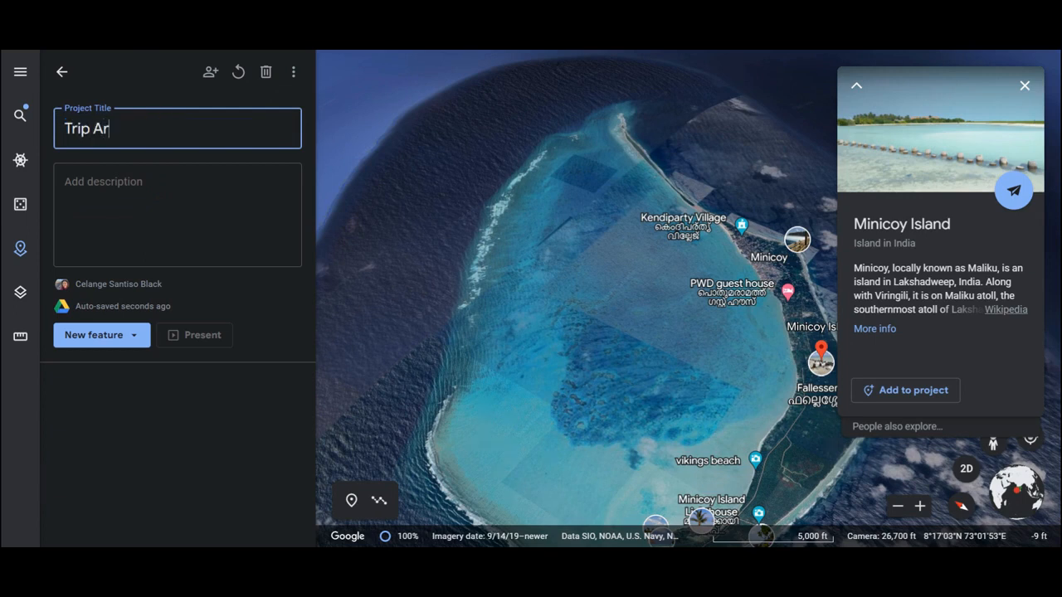
type("ound The World")
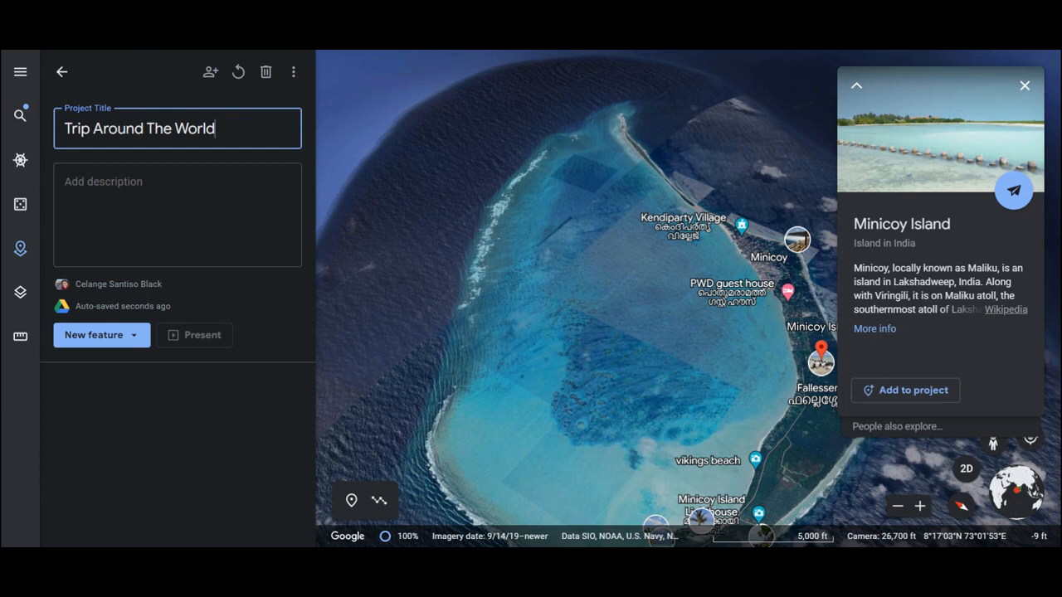
left_click(67, 182)
type("Demo")
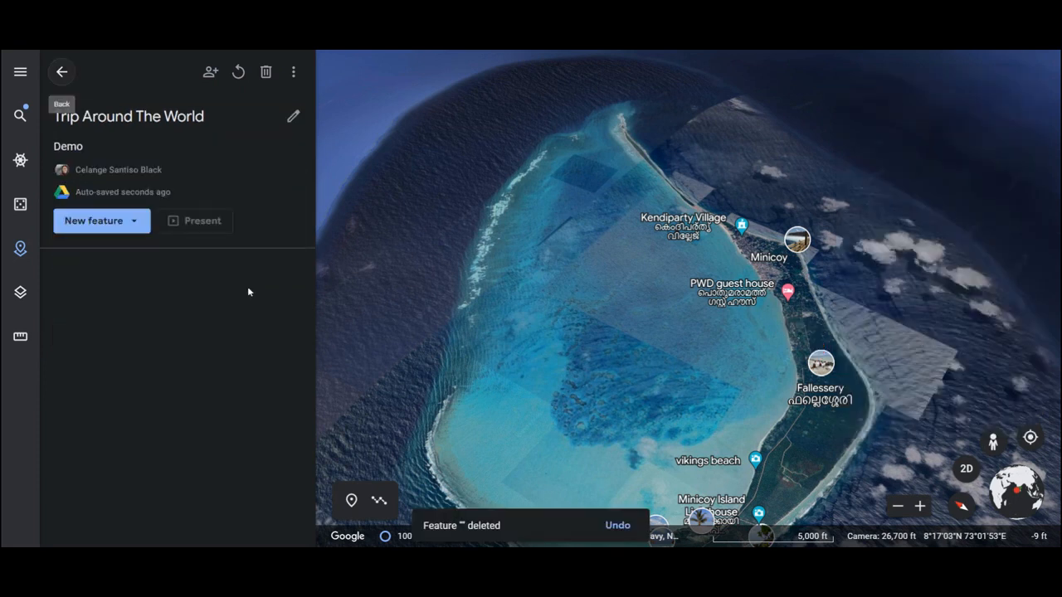
- Add a fullscreen slide to the project and title it "Trip Around the World"
left_click(134, 227)
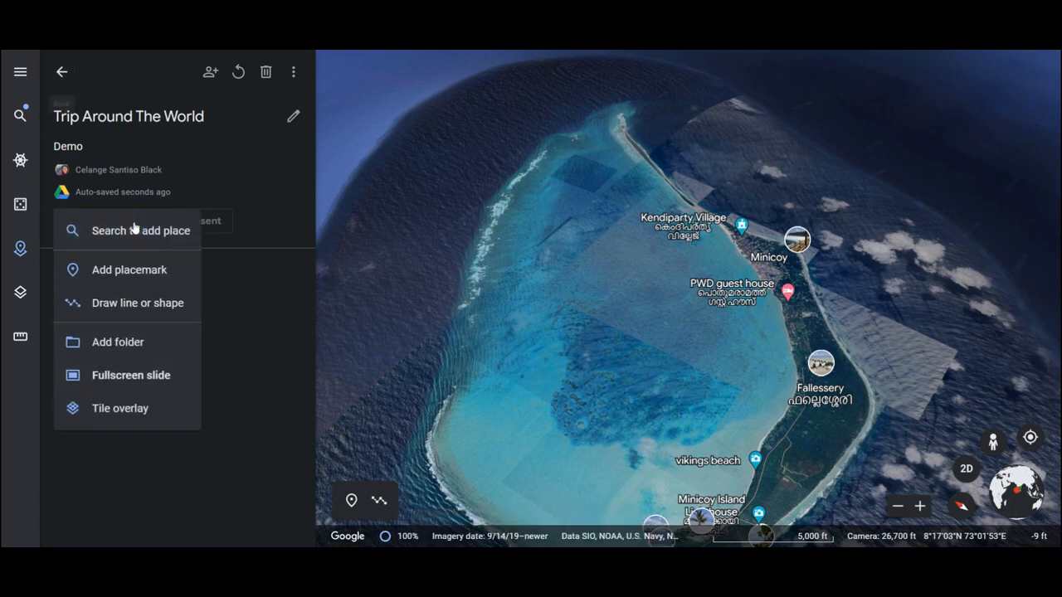
left_click(126, 376)
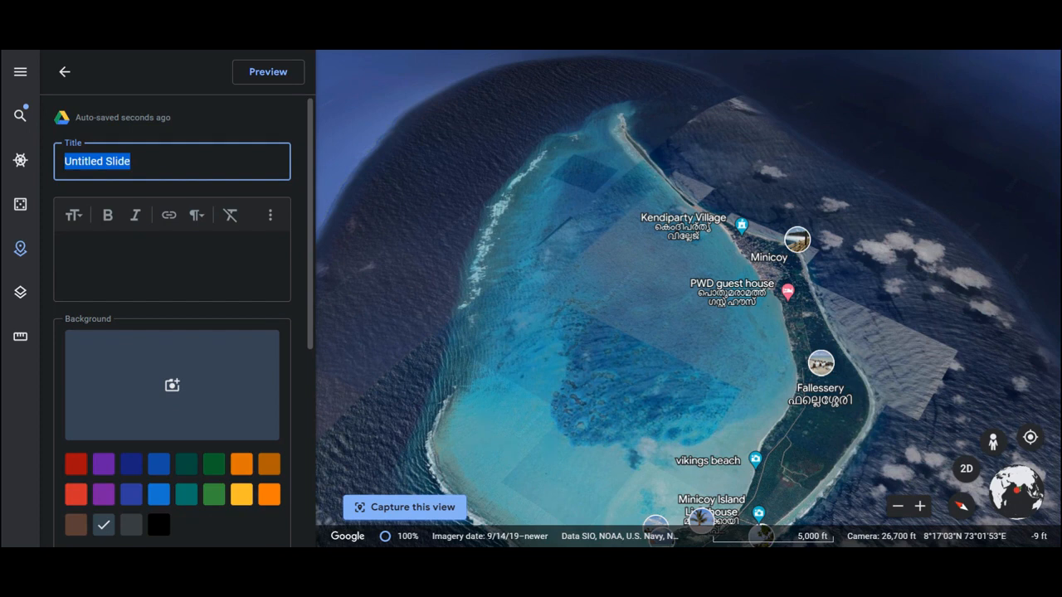
key("BackSpace")
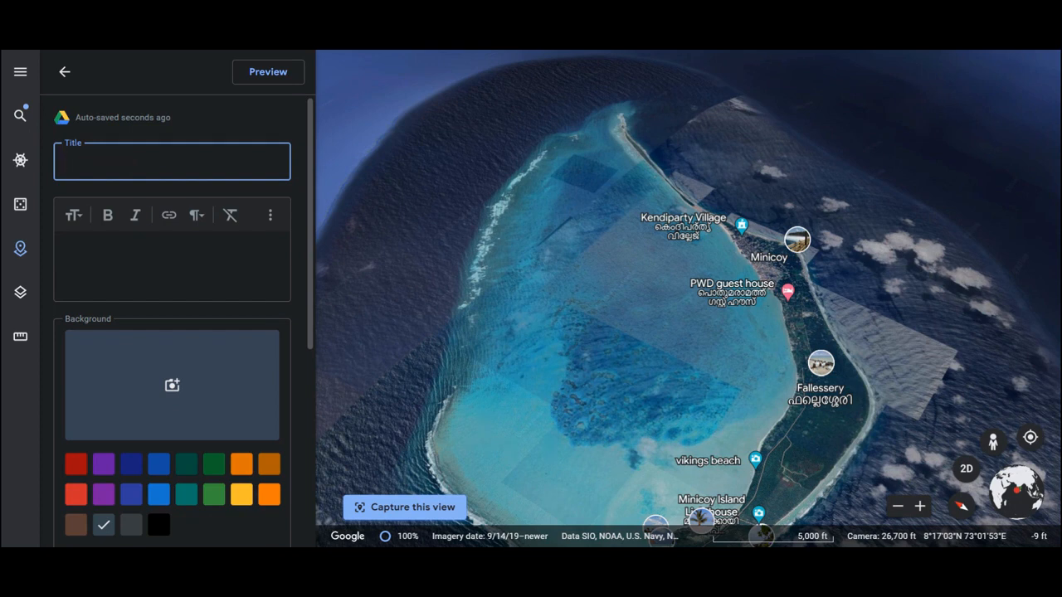
type("Trip Around the World")
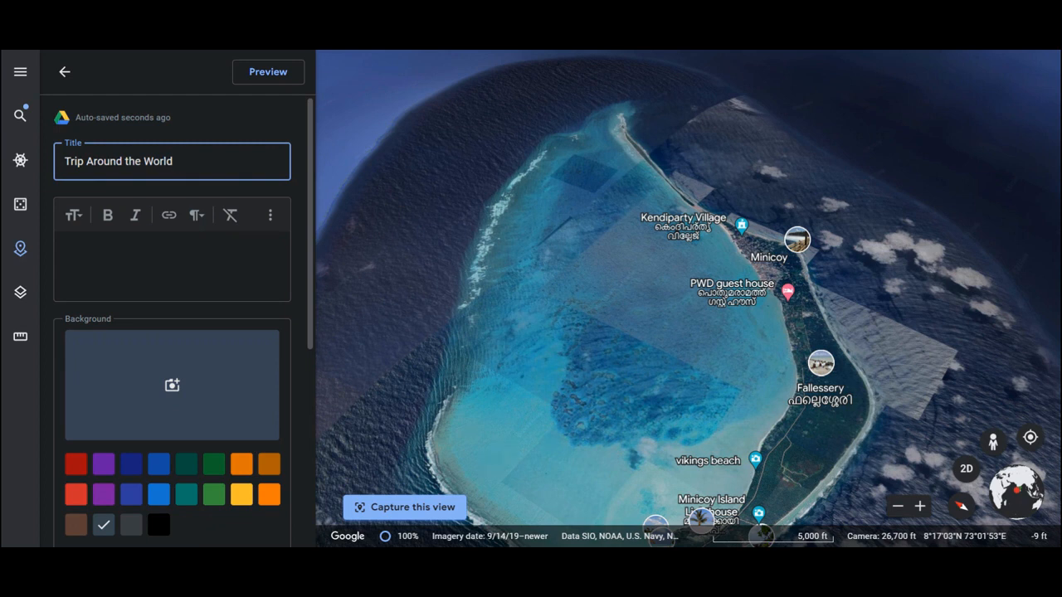
- Enter a byline in the slide's description, made of "by" and the author's first name
left_click(165, 257)
type("by Celange")
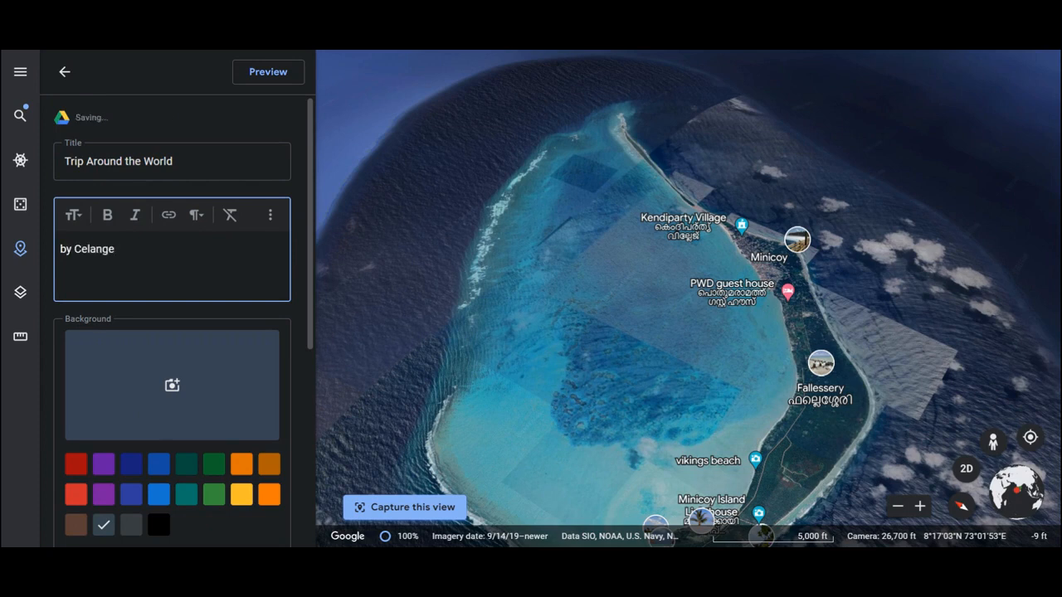
- Search Google images for "Earth" and set the globe on a blue starry sky as the slide's background
left_click(171, 384)
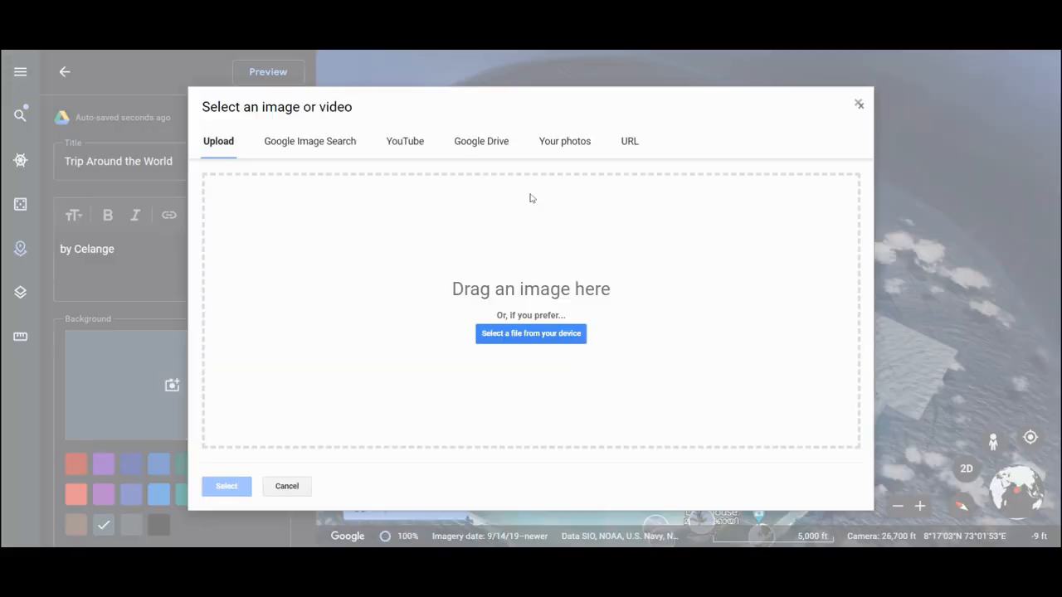
left_click(314, 142)
left_click(291, 179)
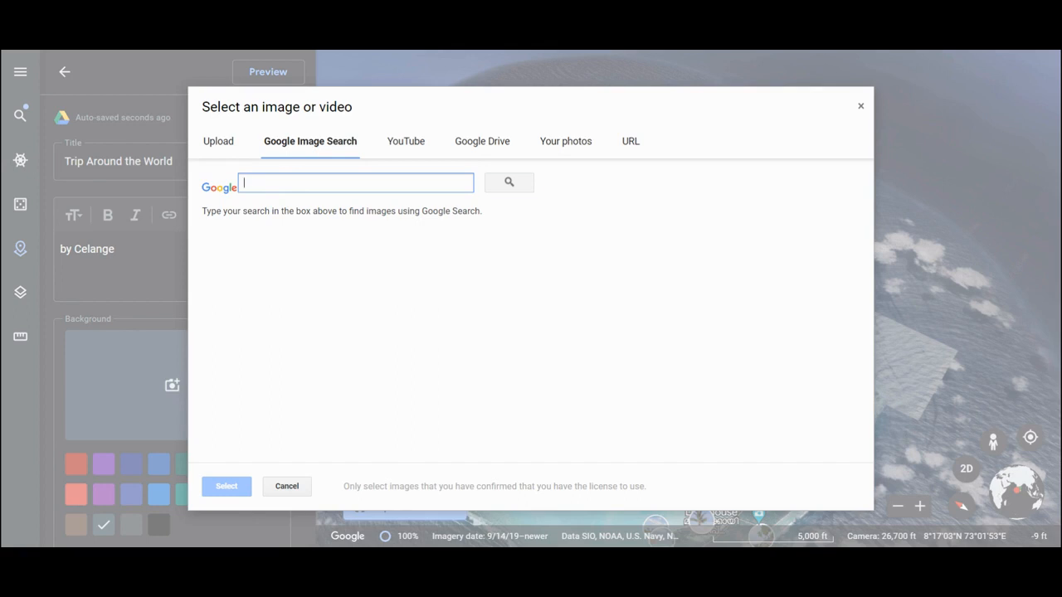
type("Earth")
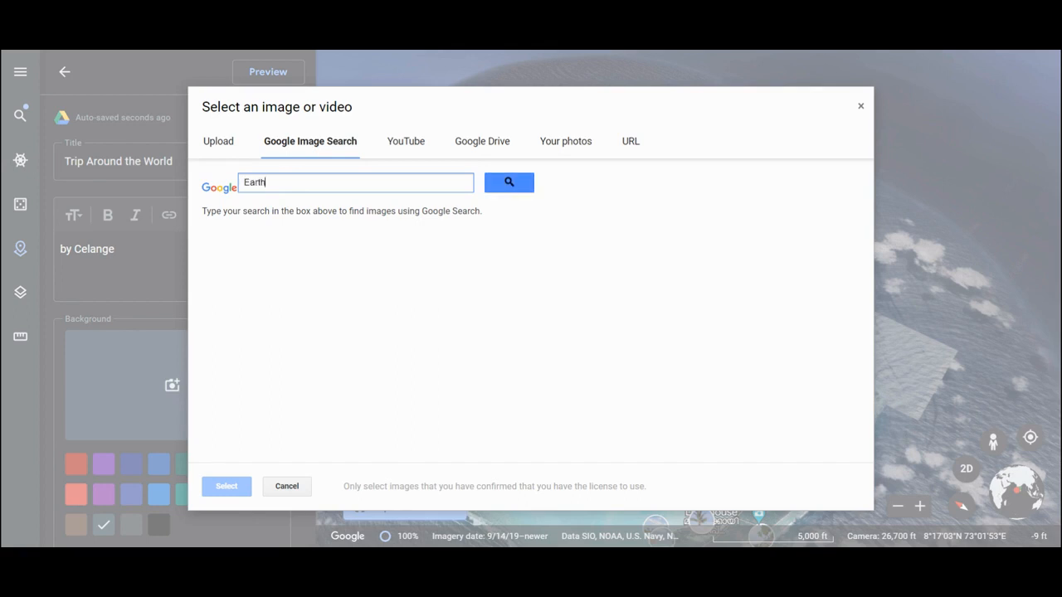
key("Return")
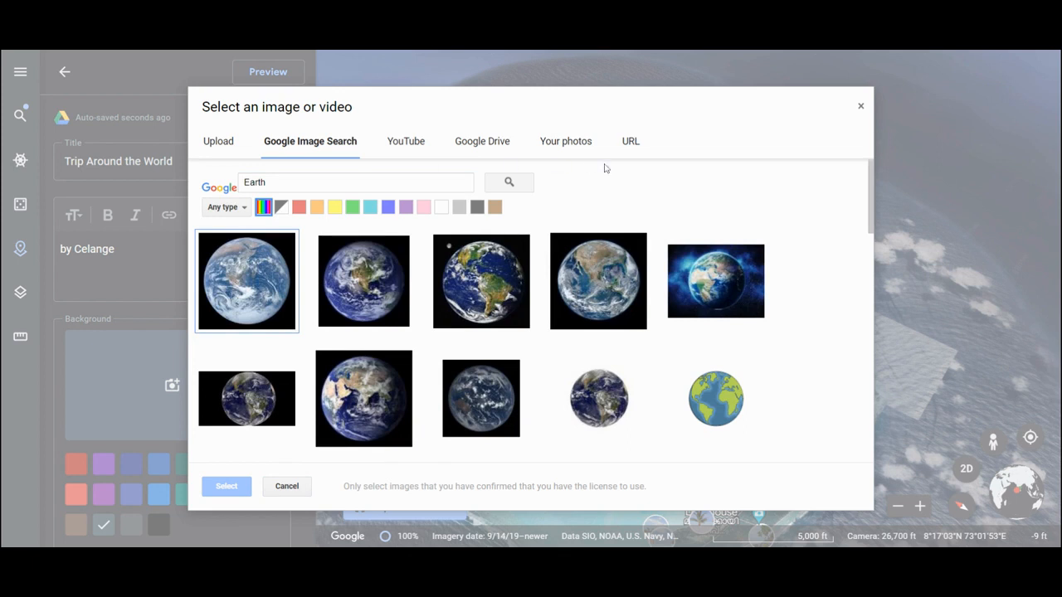
left_click(716, 303)
left_click(224, 493)
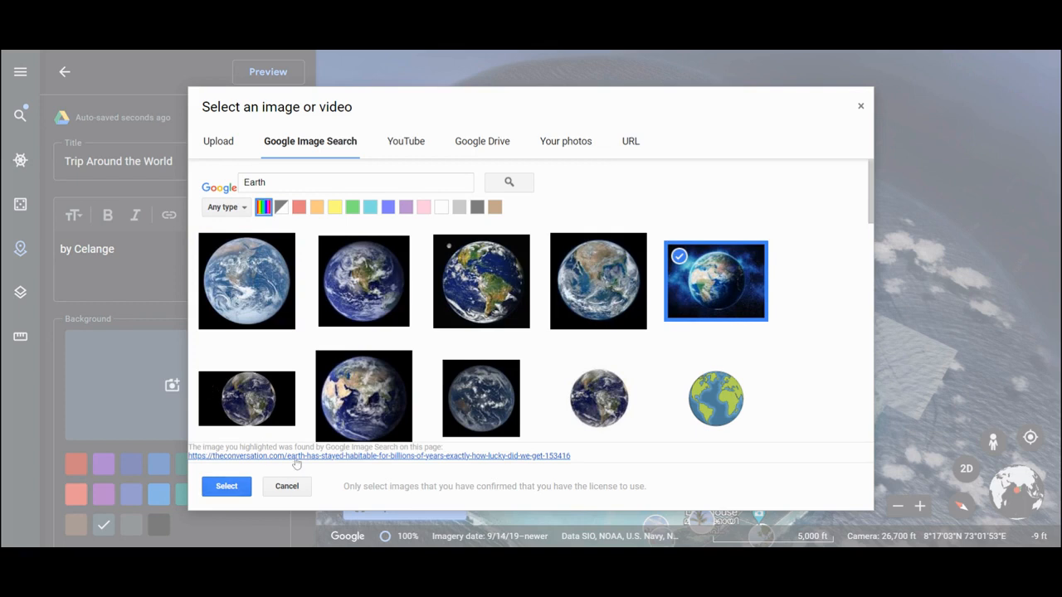
left_click(229, 494)
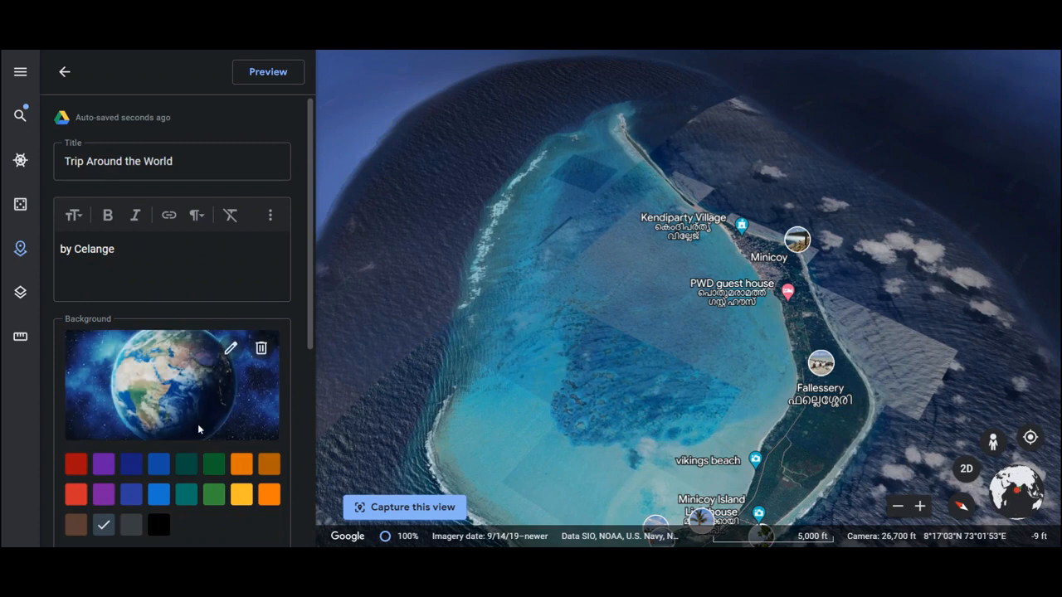
- Review the slide's background color and manual view settings, and preview the slide in full screen
scroll(199, 428, "down", 1)
scroll(197, 424, "down", 1)
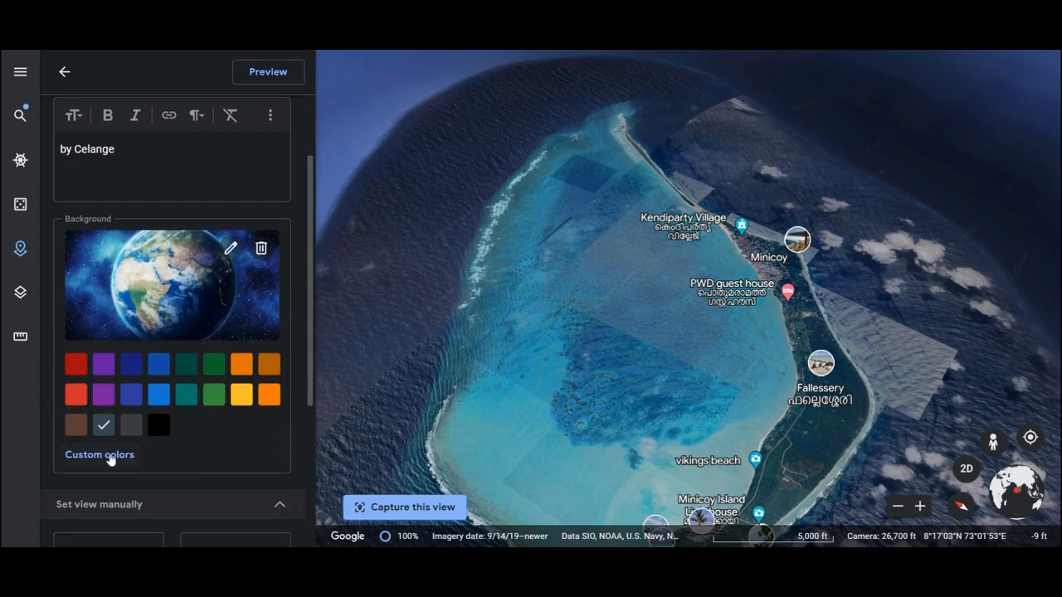
scroll(251, 428, "down", 3)
scroll(250, 427, "down", 2)
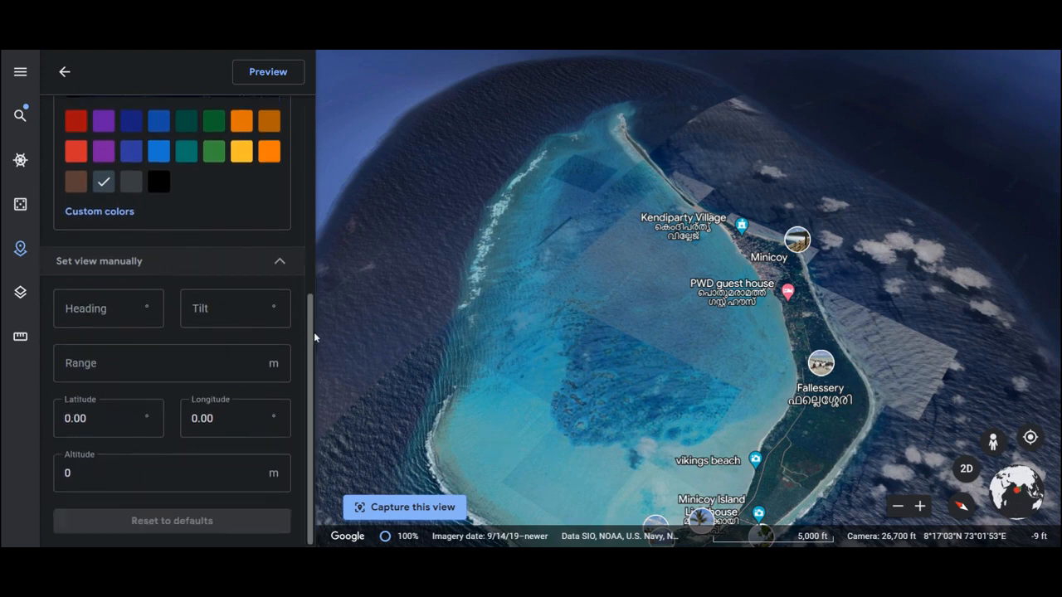
left_click_drag(310, 335, 284, 118)
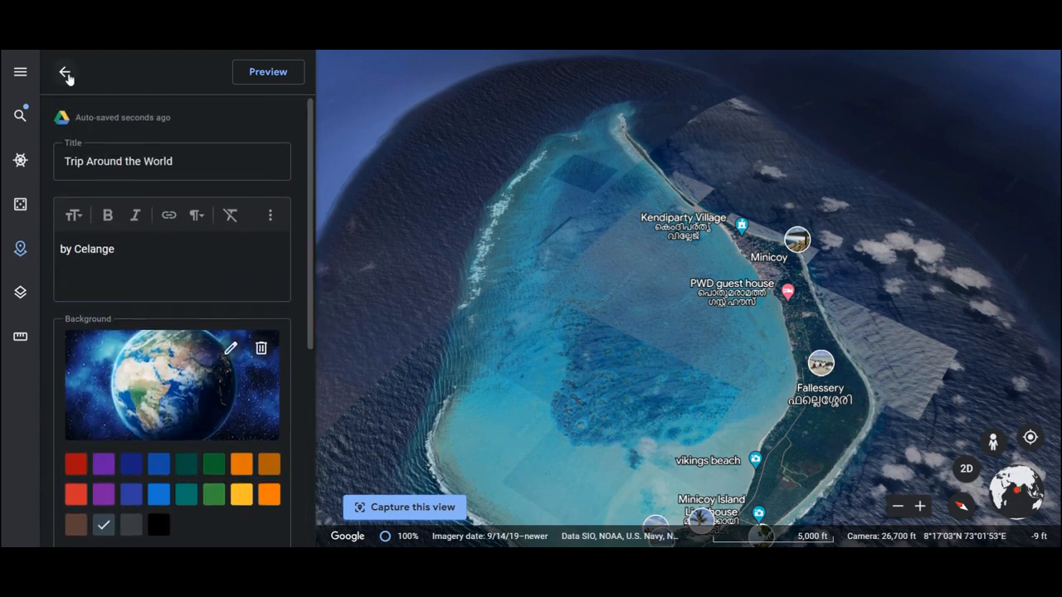
left_click(249, 73)
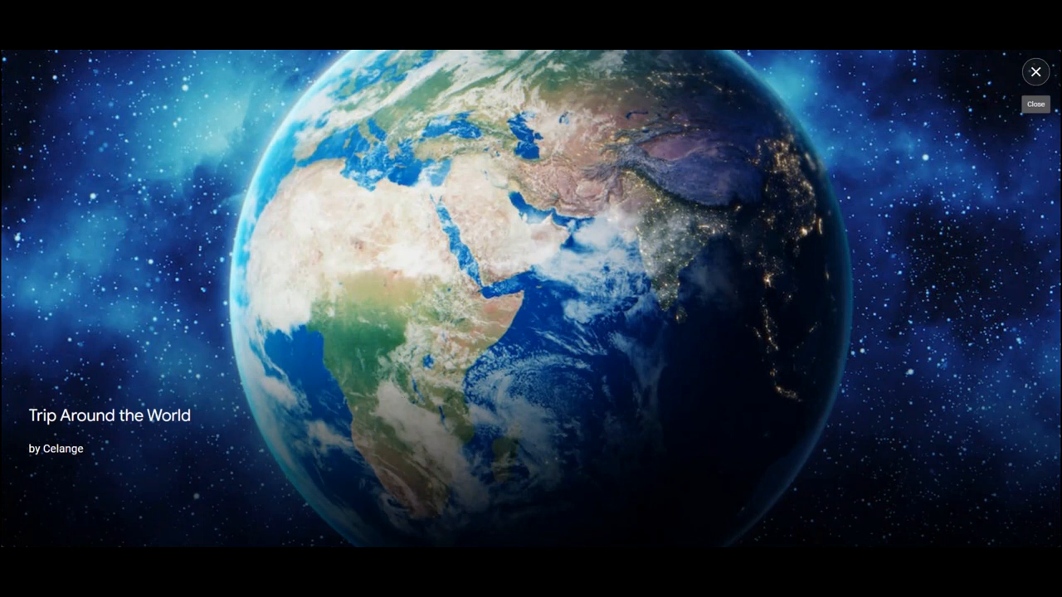
- Close the slide preview, return to the project and add the US state New Mexico to it through a place search
left_click(1037, 80)
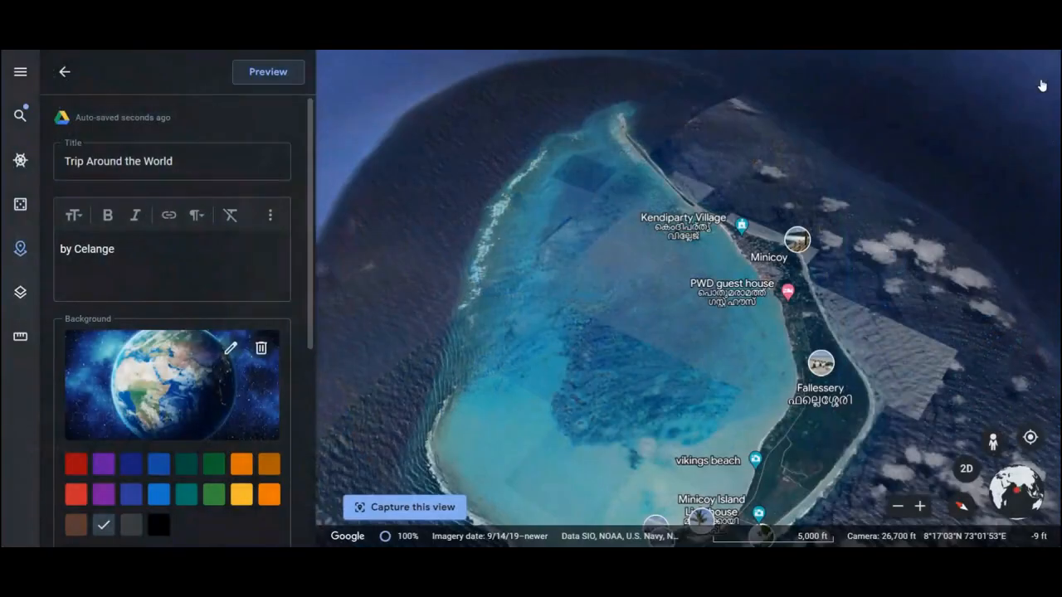
left_click(63, 75)
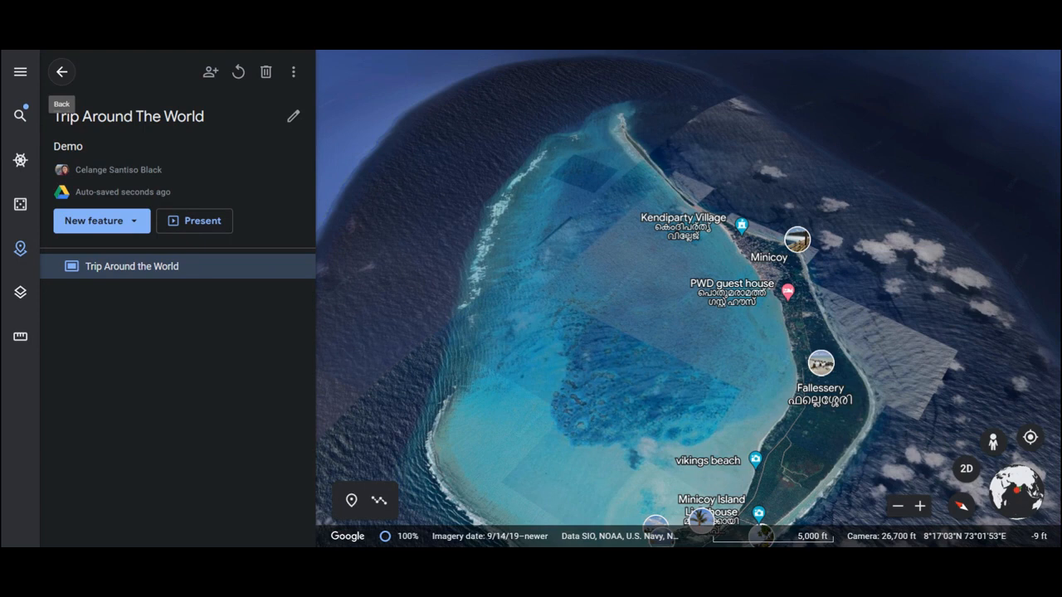
left_click(137, 226)
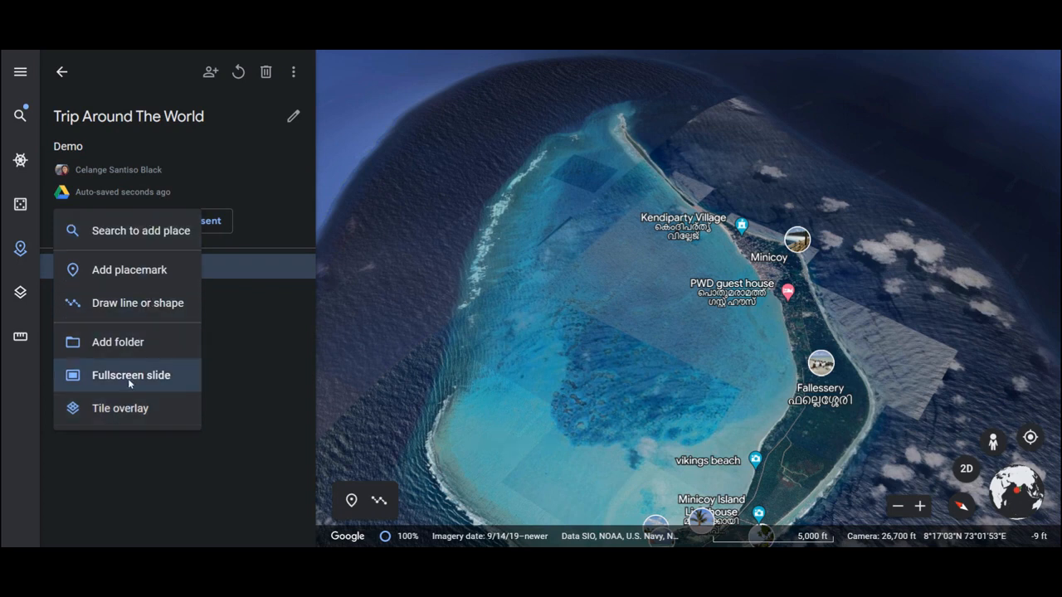
left_click(140, 234)
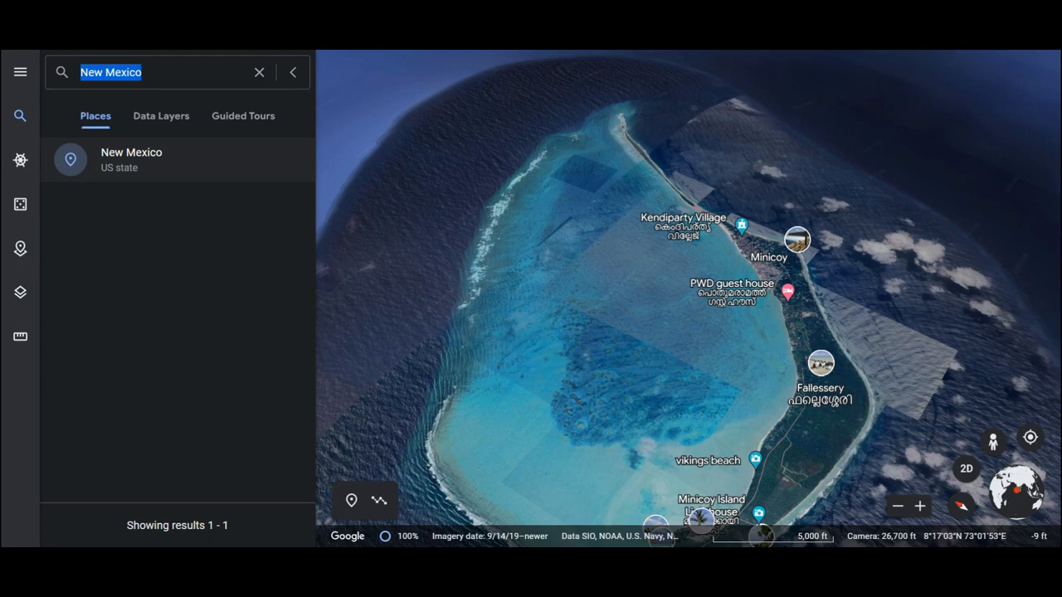
left_click(135, 164)
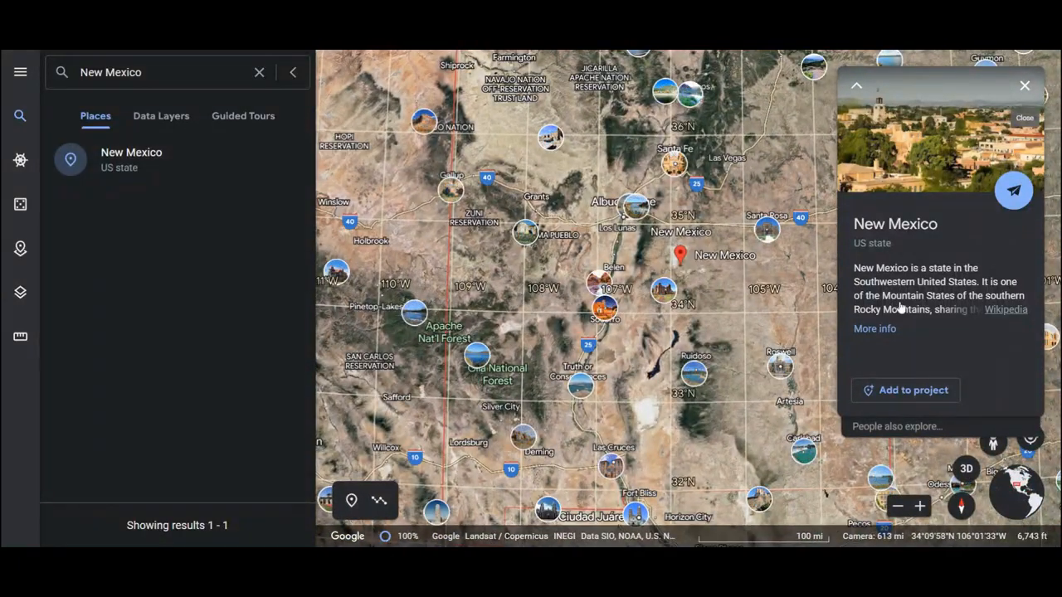
left_click(901, 392)
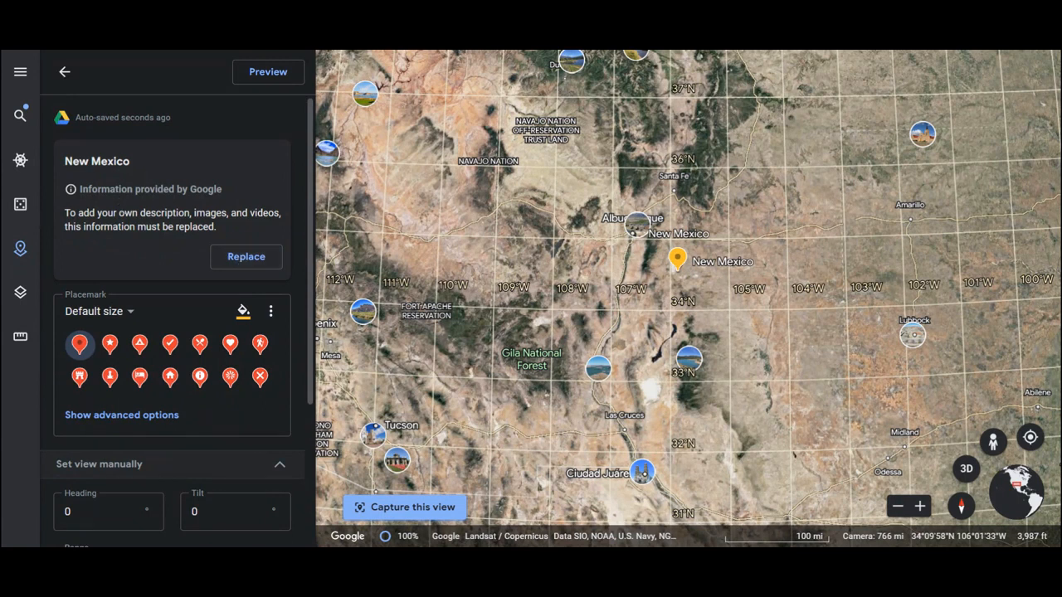
- Replace the Google-provided information for New Mexico and add the red cliffs sunset photo from a Google image search for "New Mexico"
left_click(231, 258)
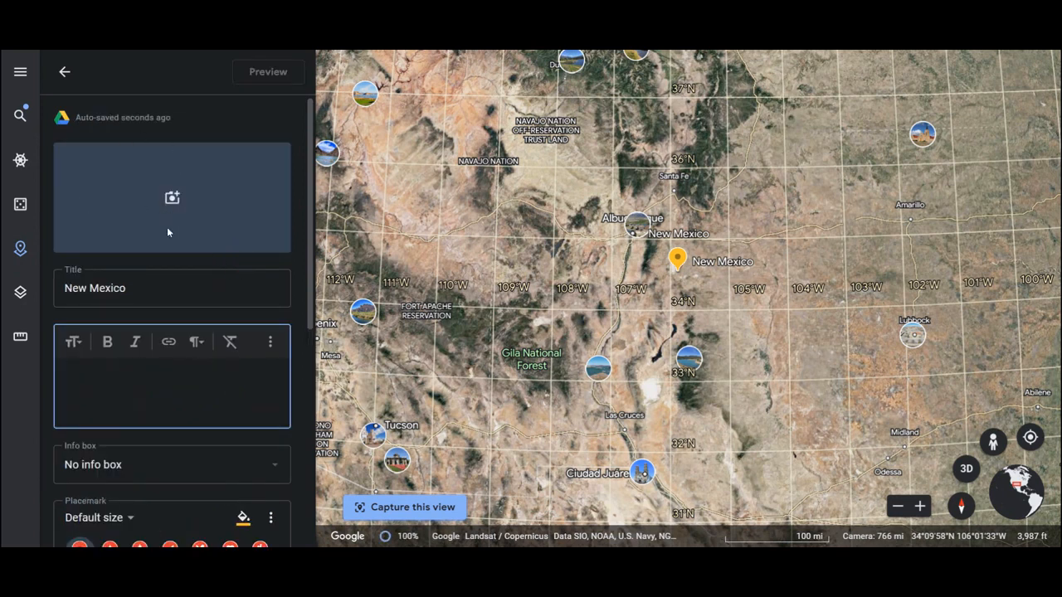
left_click(174, 199)
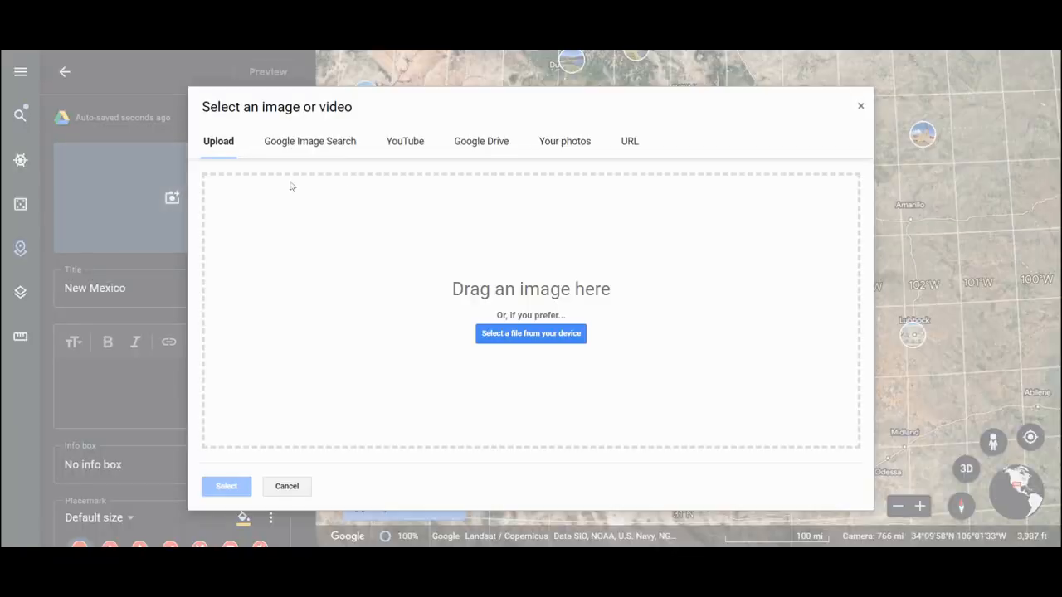
left_click(338, 142)
left_click(320, 183)
type("New Me")
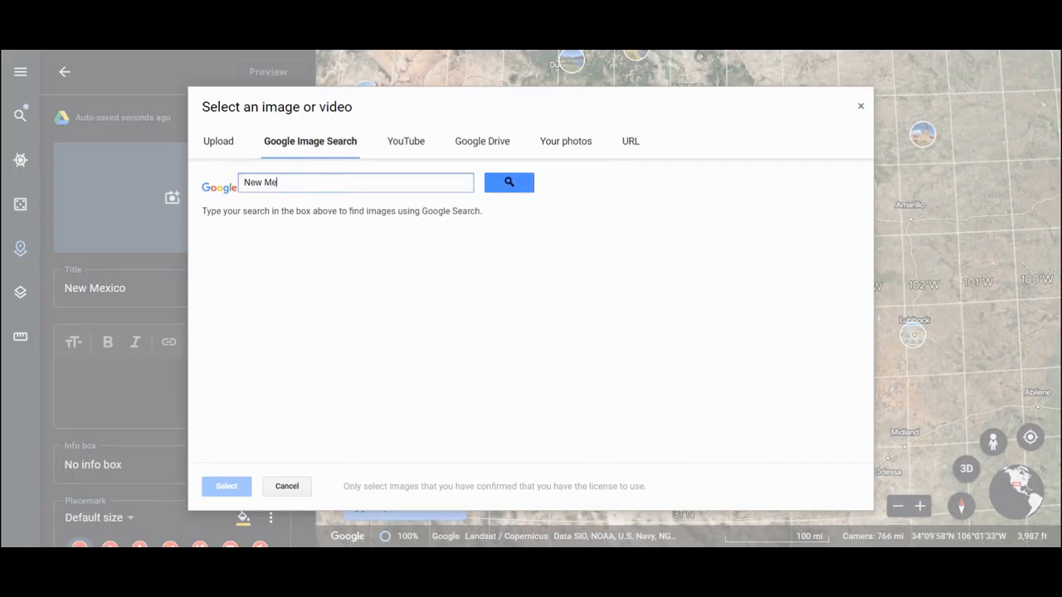
type("xico")
left_click(516, 183)
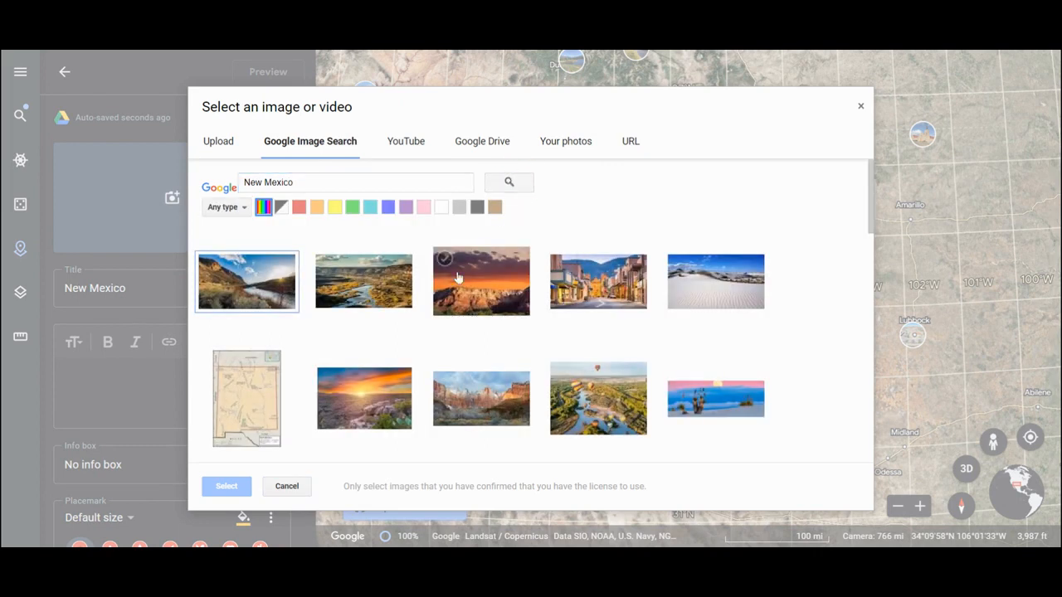
left_click(496, 290)
left_click(226, 486)
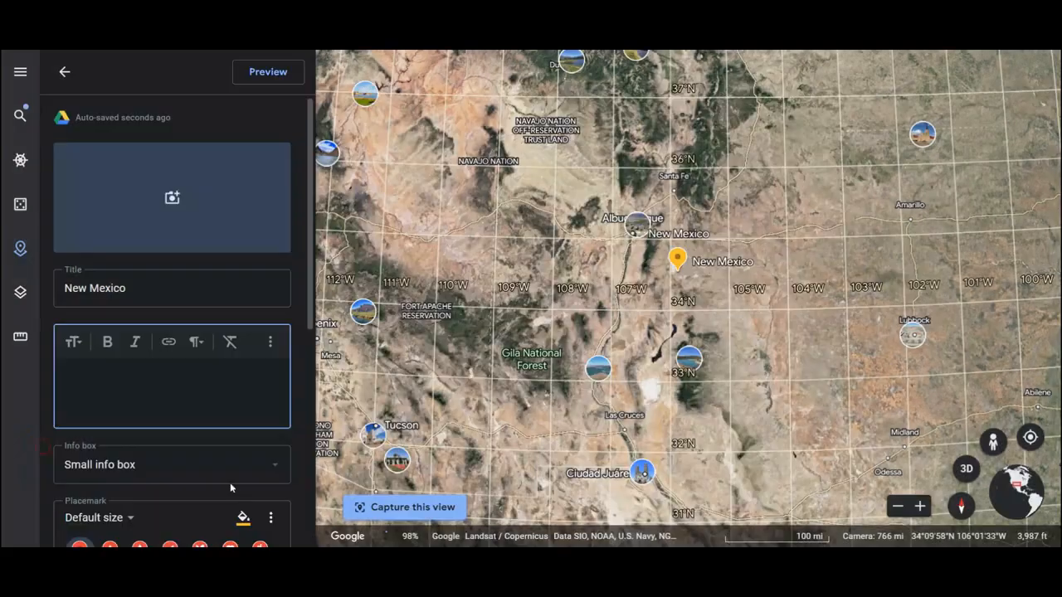
- Add the New Mexico map and the white sand dunes photo from the same image search to the placemark
left_click(148, 276)
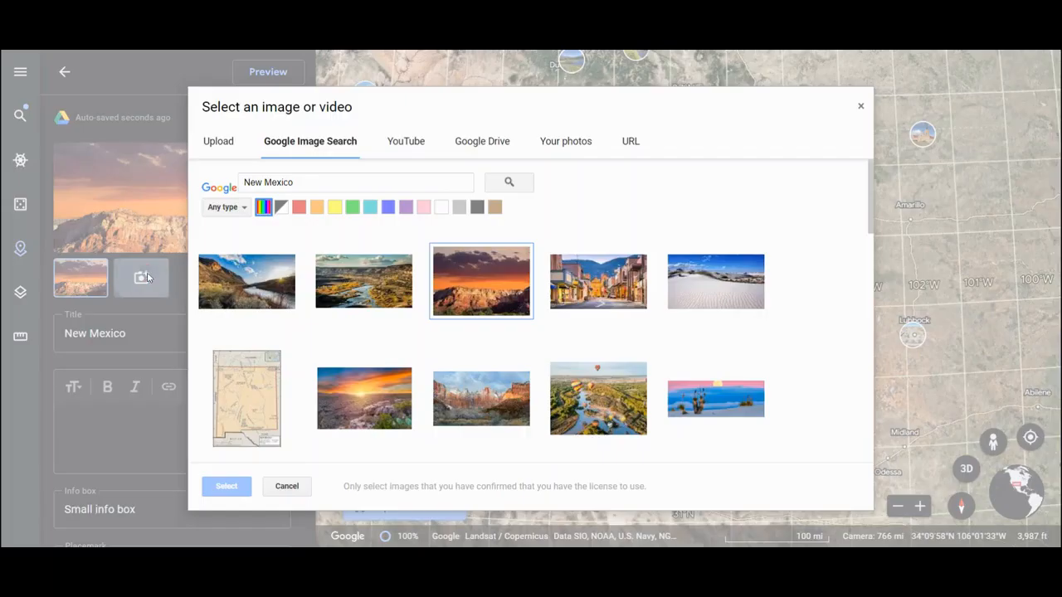
left_click(226, 363)
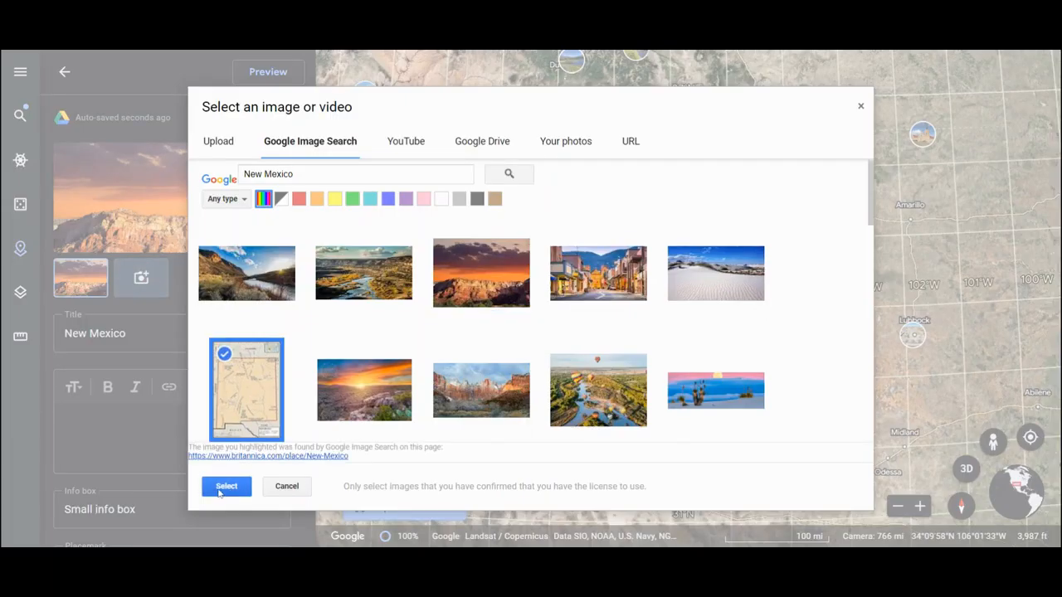
left_click(218, 488)
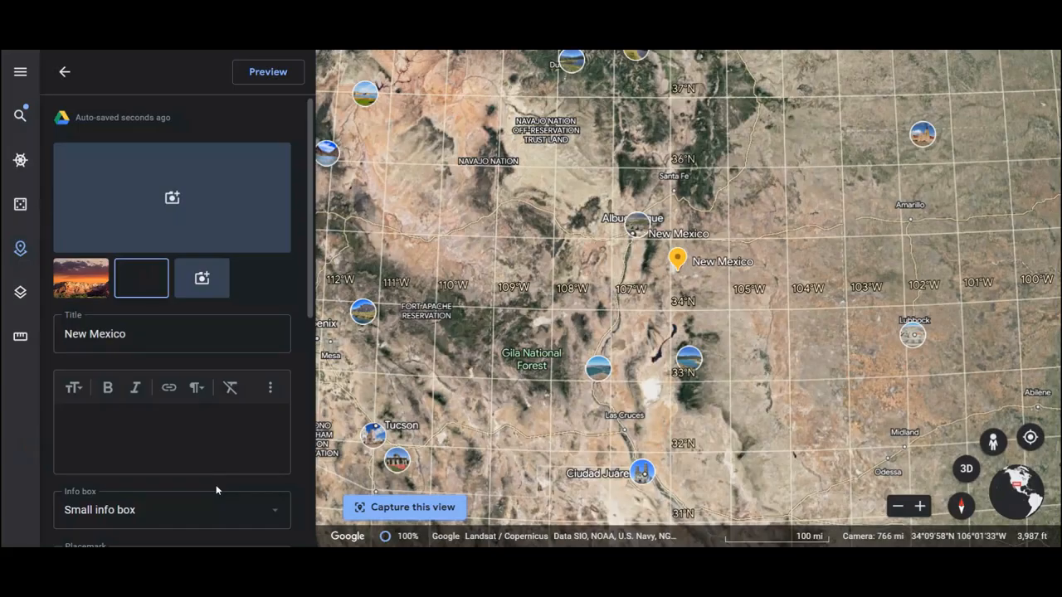
left_click(203, 286)
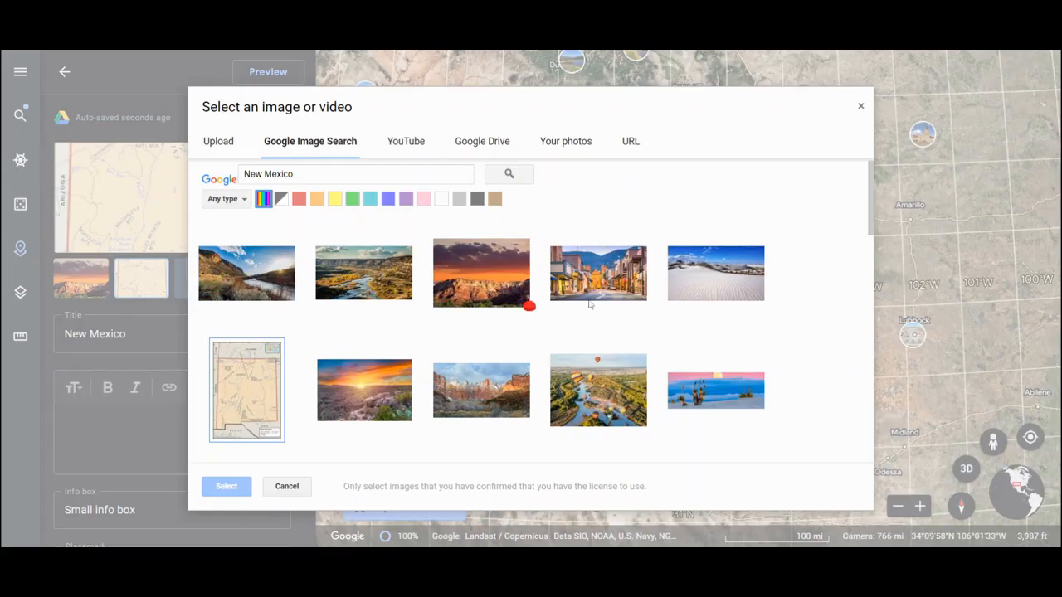
left_click(705, 273)
left_click(230, 487)
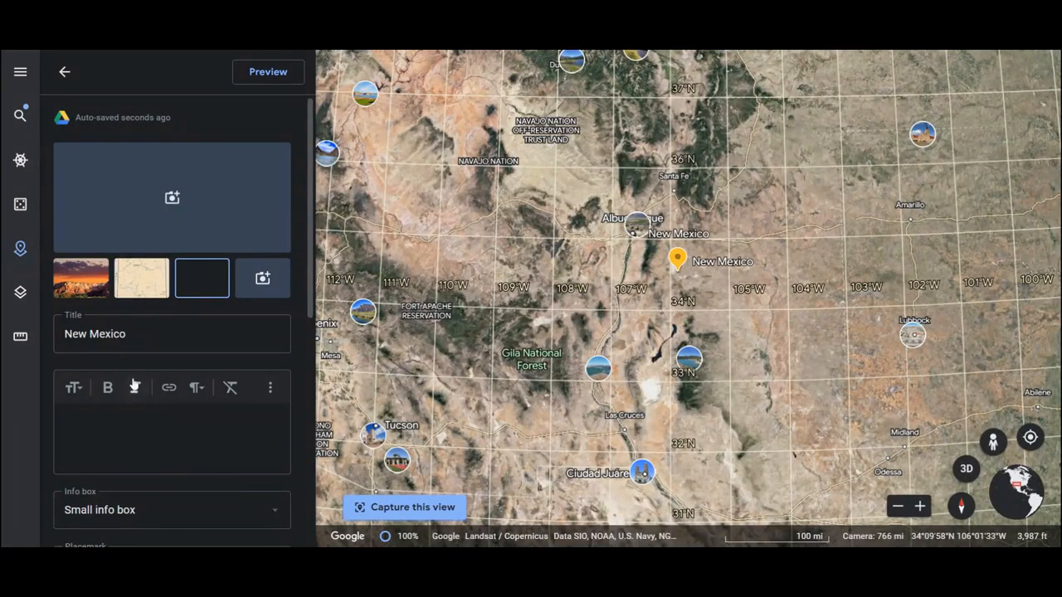
- Write the placemark description "New Mexico is a wonderful place. I love White Sands."
left_click(135, 423)
type("New")
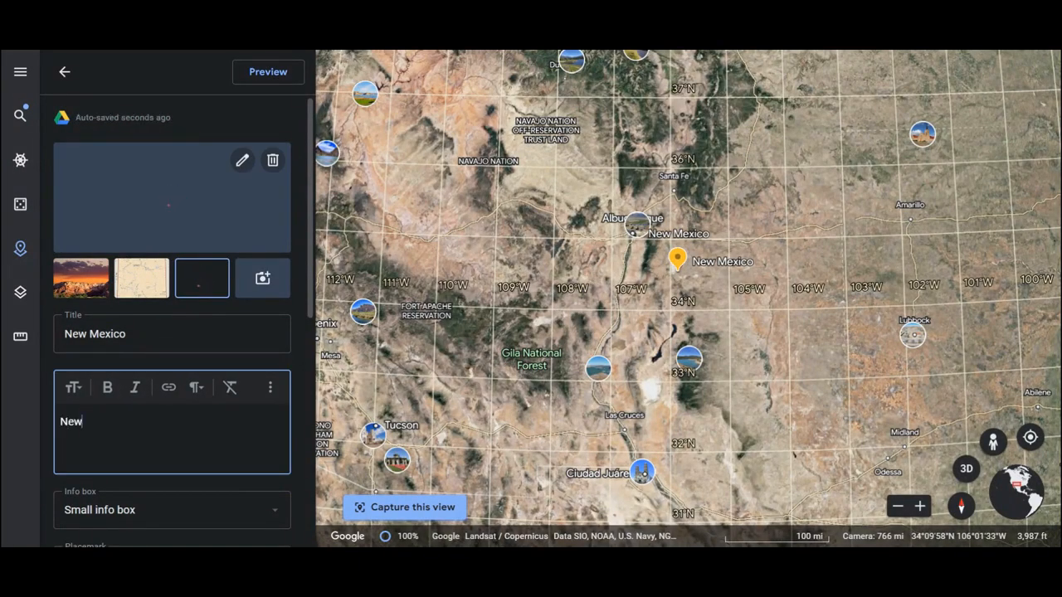
type(" Mexico")
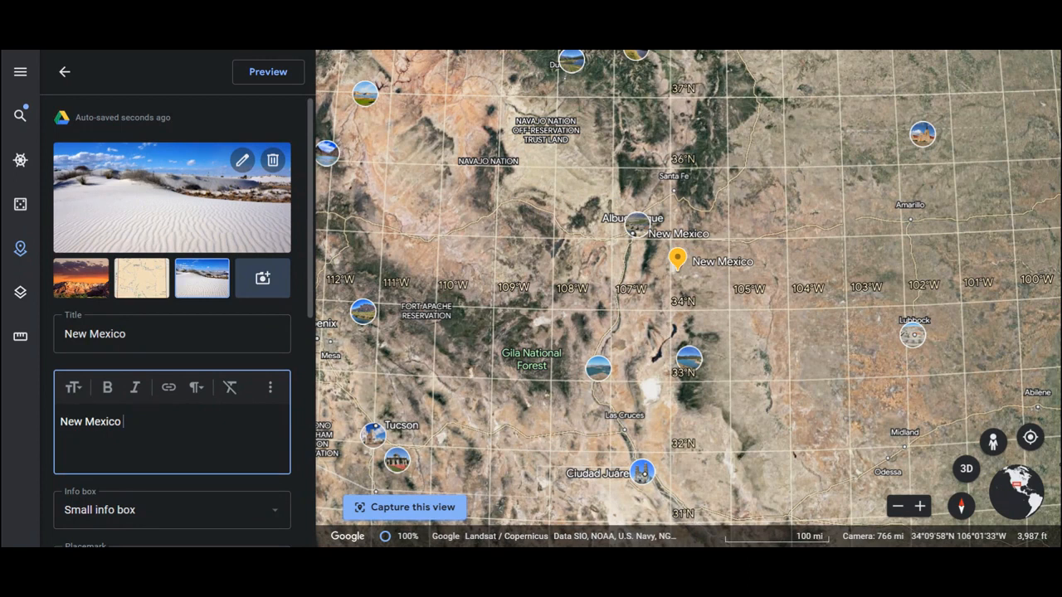
type("is a wonderful place.")
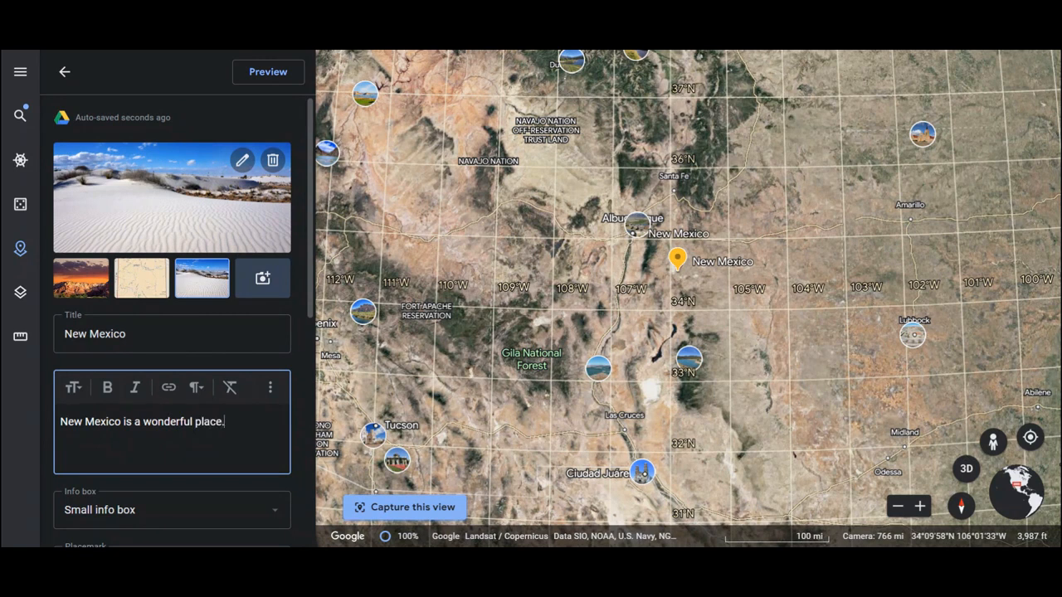
type(" I loave Wh")
key("BackSpace")
key("BackSpace")
key("BackSpace")
key("BackSpace")
key("BackSpace")
key("BackSpace")
type("v")
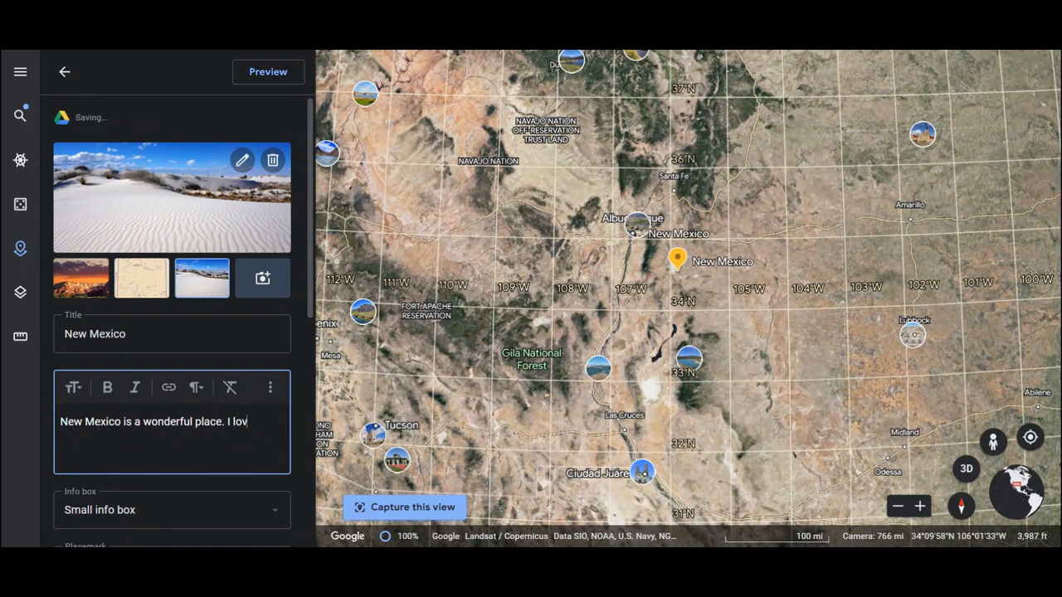
type("e White Sants")
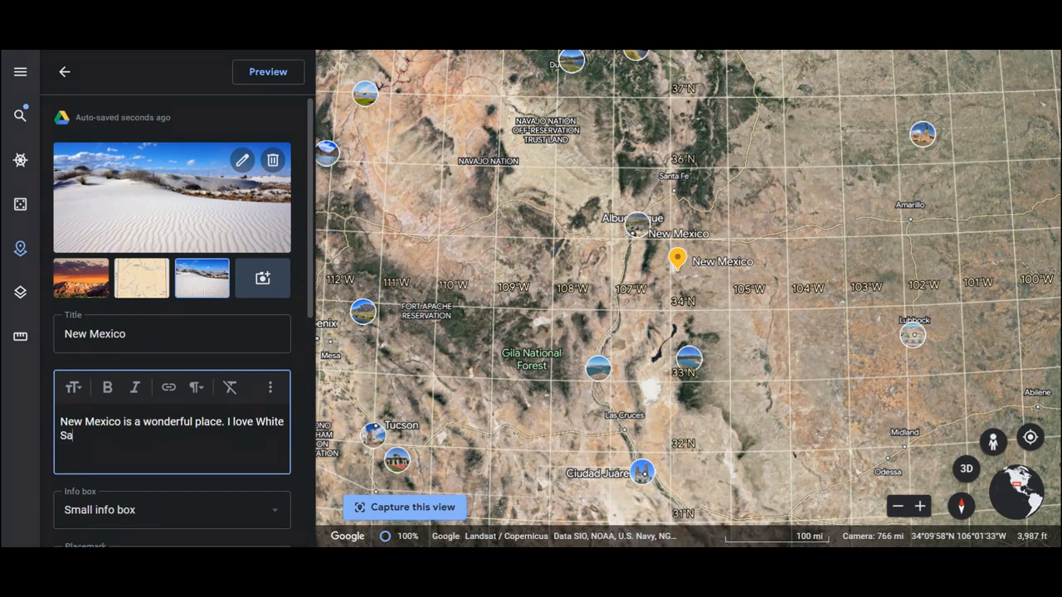
key("BackSpace")
key("BackSpace")
type("ds.")
- Set the New Mexico placemark to use the large info box
scroll(172, 319, "down", 3)
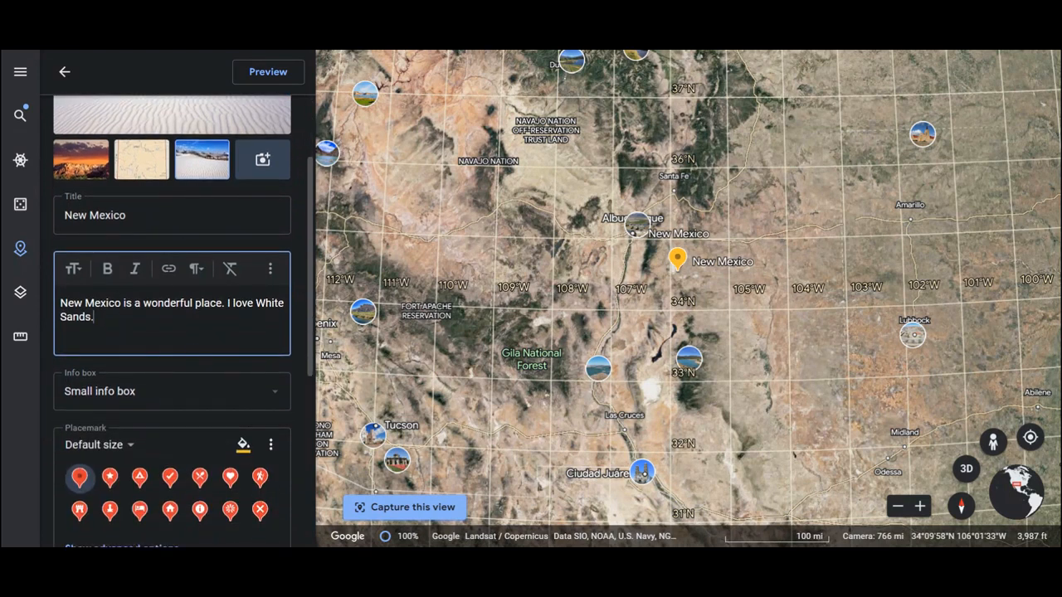
left_click(272, 395)
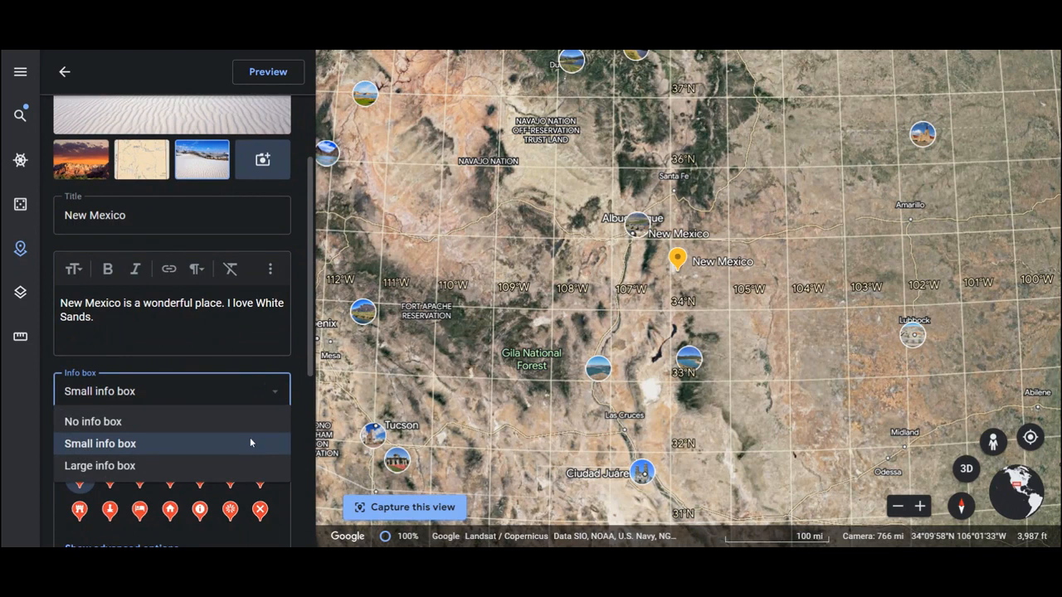
left_click(243, 462)
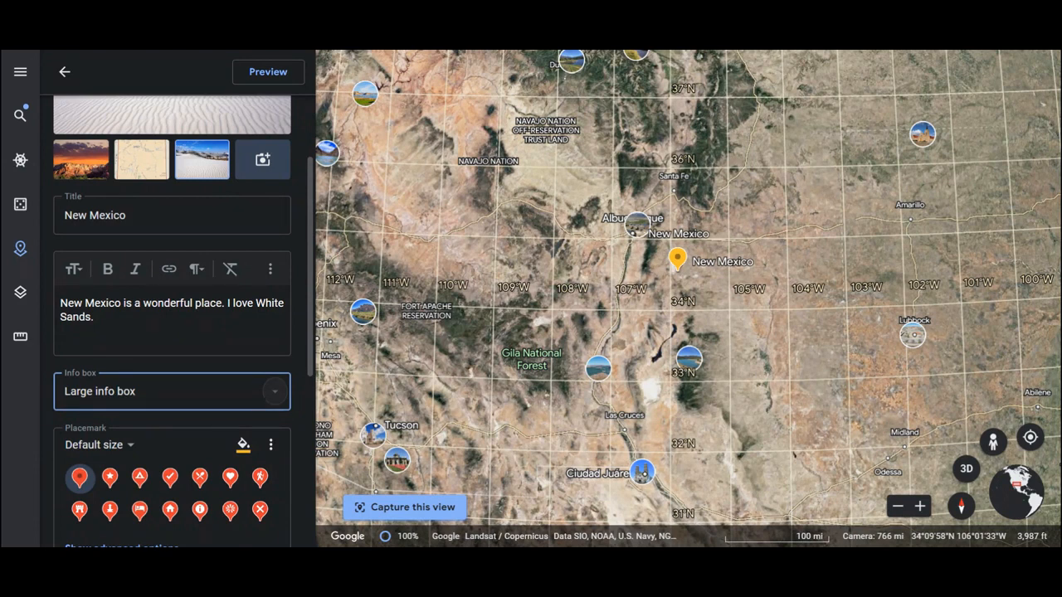
- Browse the full icon collection and change the New Mexico placemark's icon to the dice
scroll(302, 313, "down", 2)
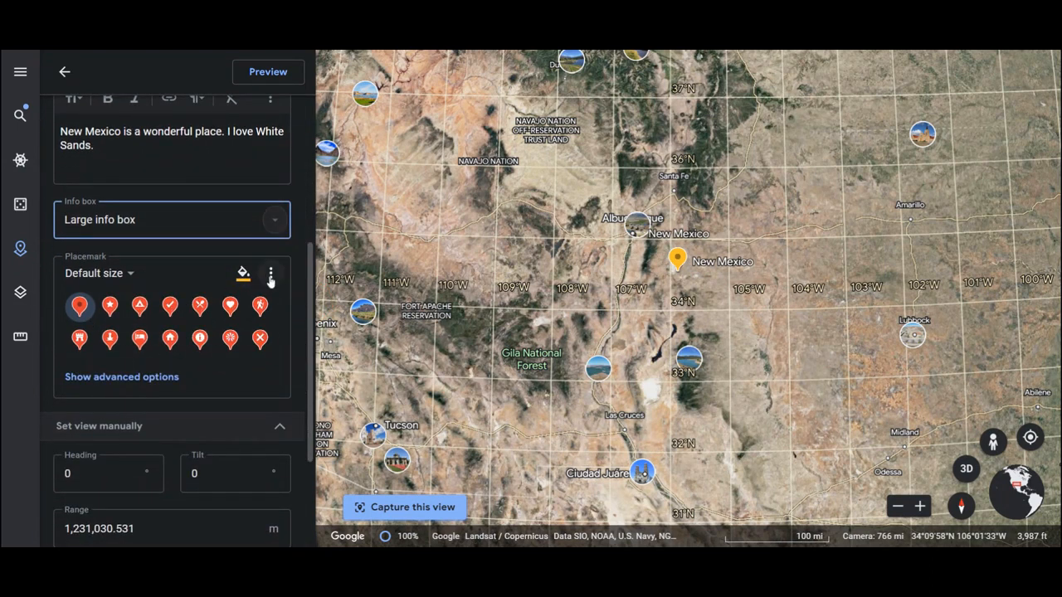
left_click(270, 279)
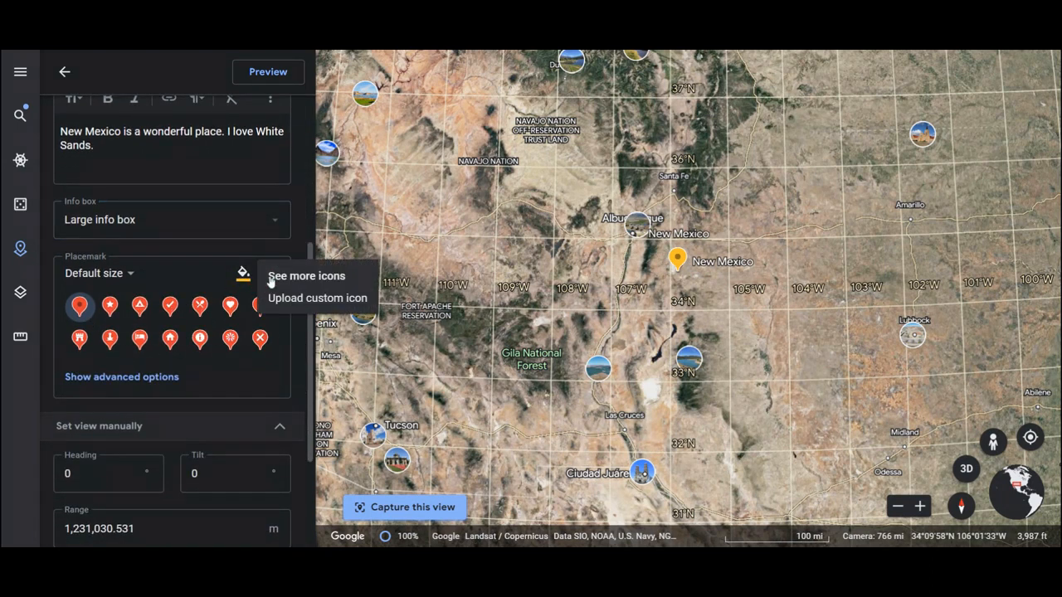
left_click(320, 280)
scroll(455, 352, "down", 3)
scroll(456, 352, "down", 5)
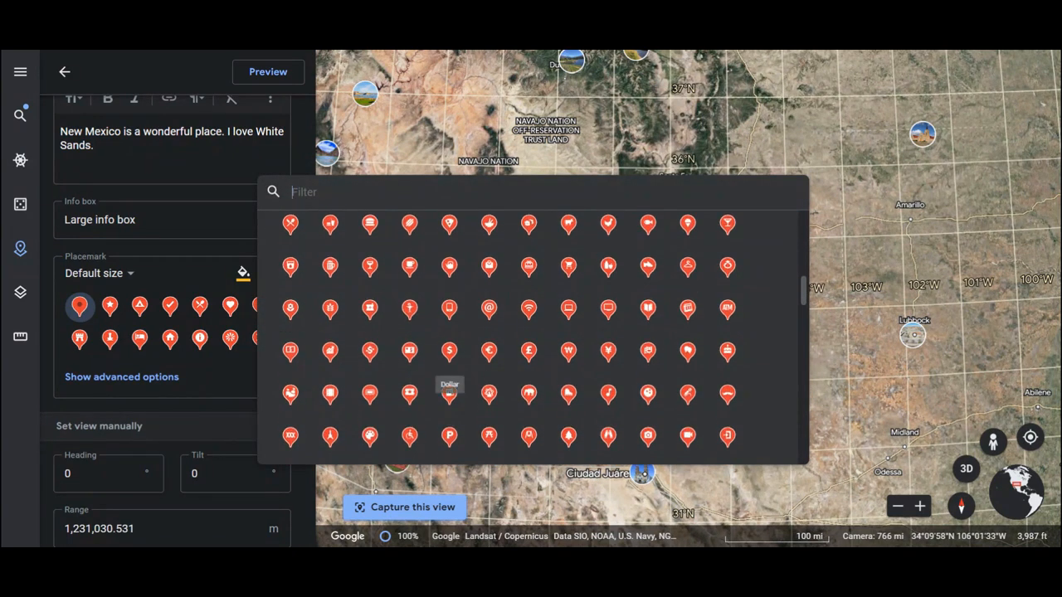
scroll(448, 351, "down", 1)
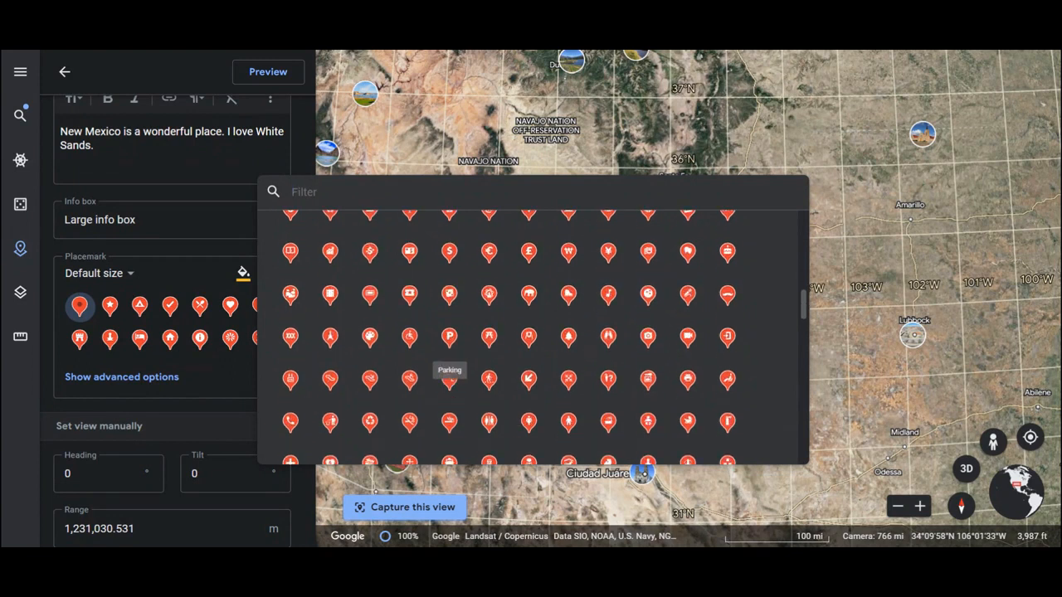
left_click(449, 336)
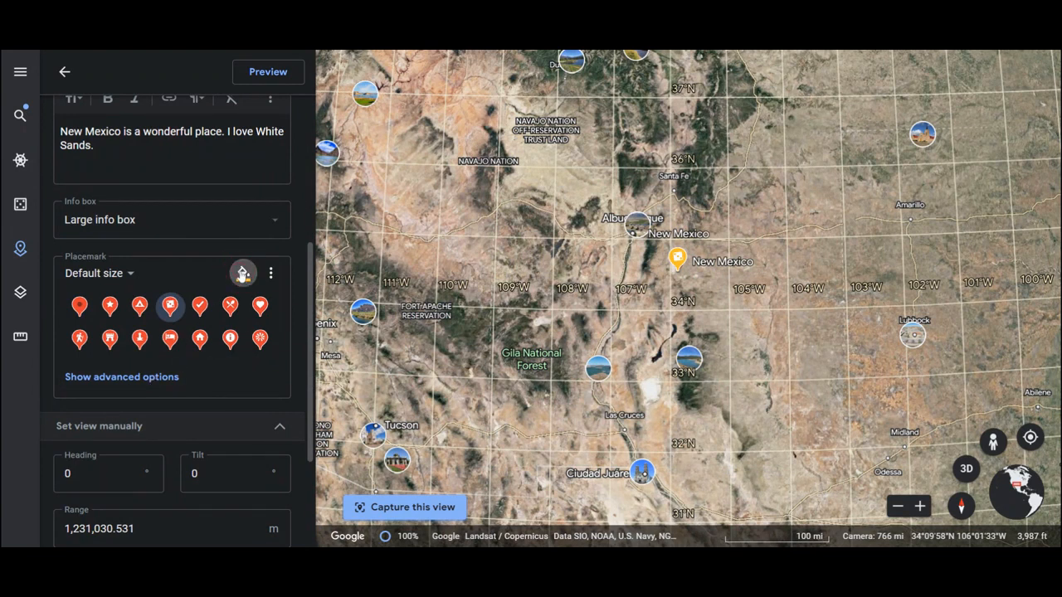
- Color the placemark icon blue, show its advanced options and set the icon size to Extra large
left_click(243, 273)
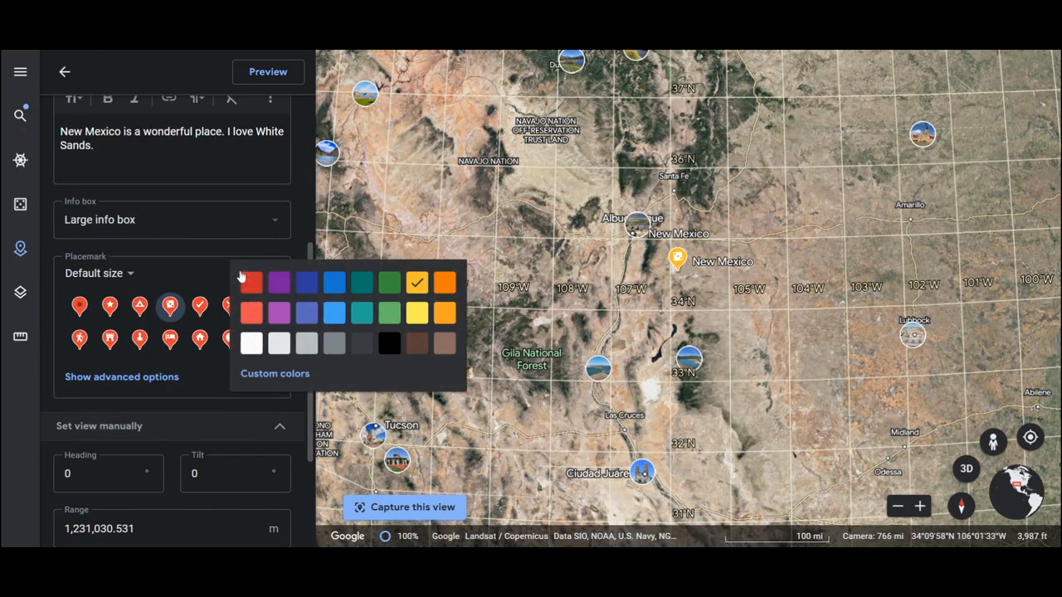
left_click(335, 283)
left_click(155, 378)
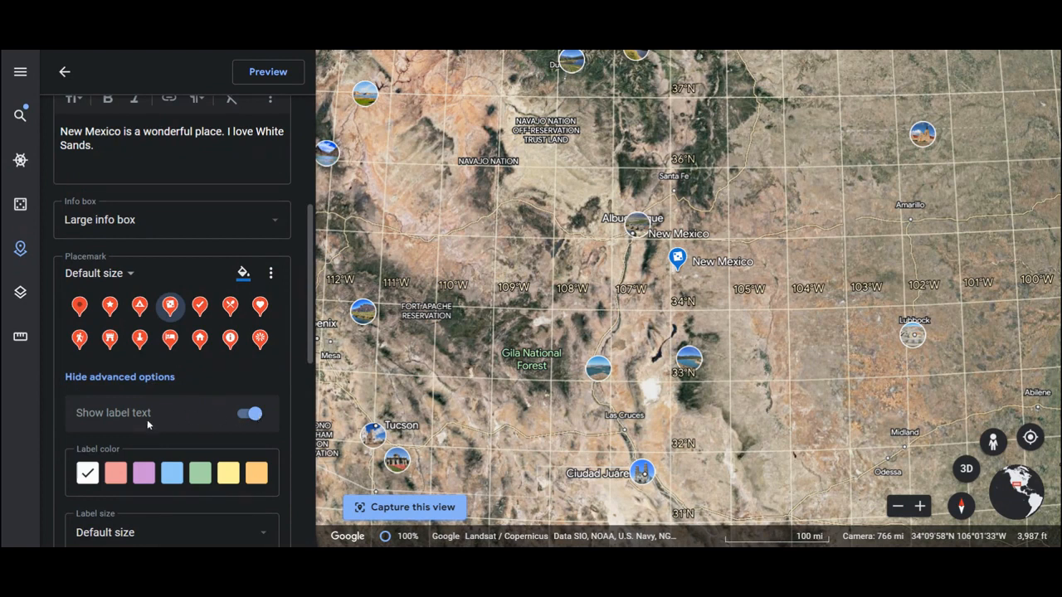
left_click(123, 273)
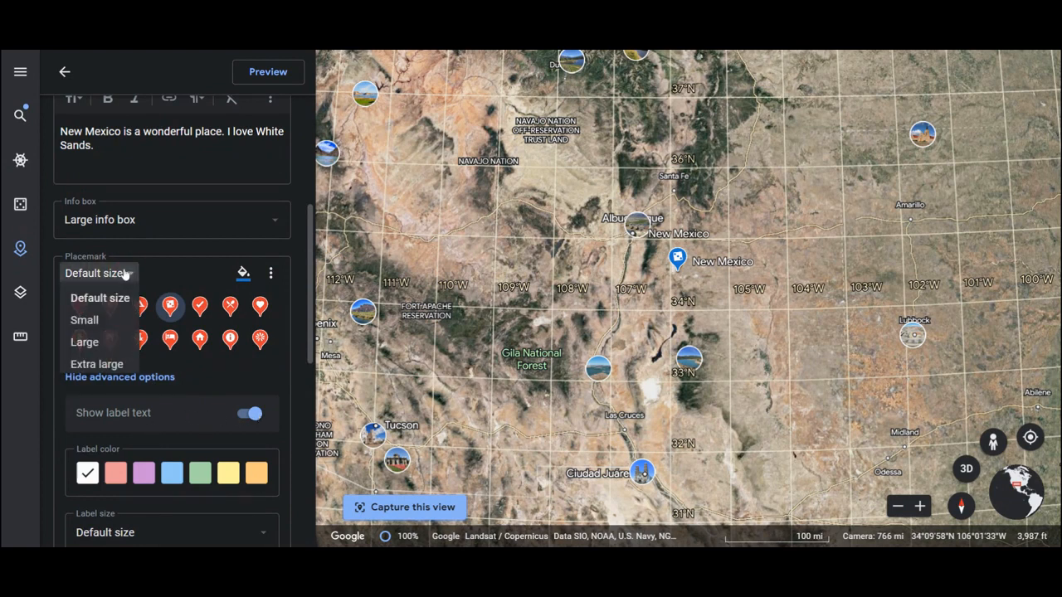
left_click(101, 365)
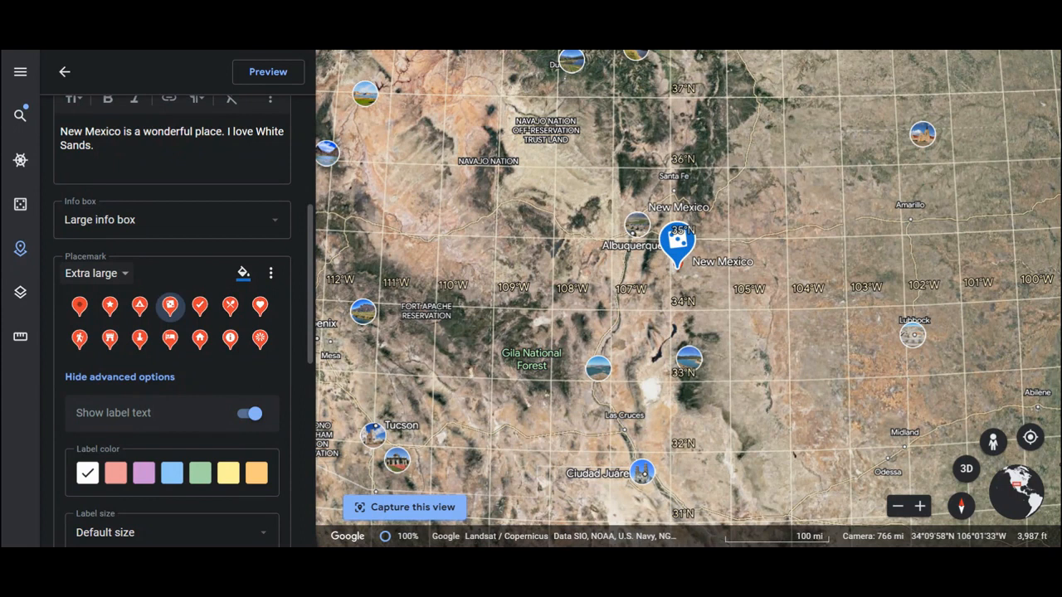
- Color the New Mexico placemark's label light blue and set the label size to Extra large
scroll(145, 403, "down", 2)
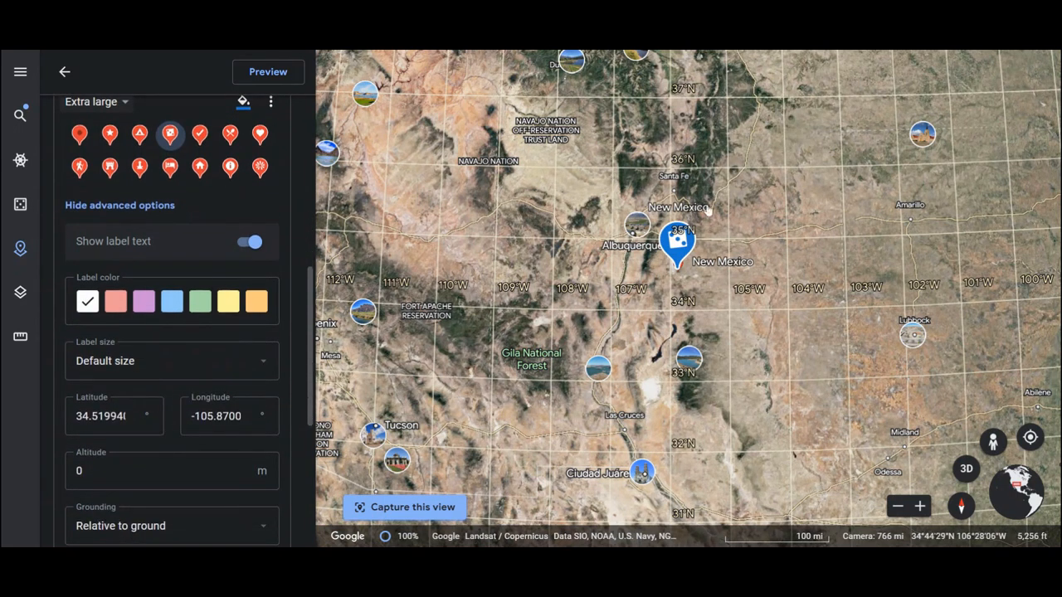
left_click(176, 308)
left_click(264, 360)
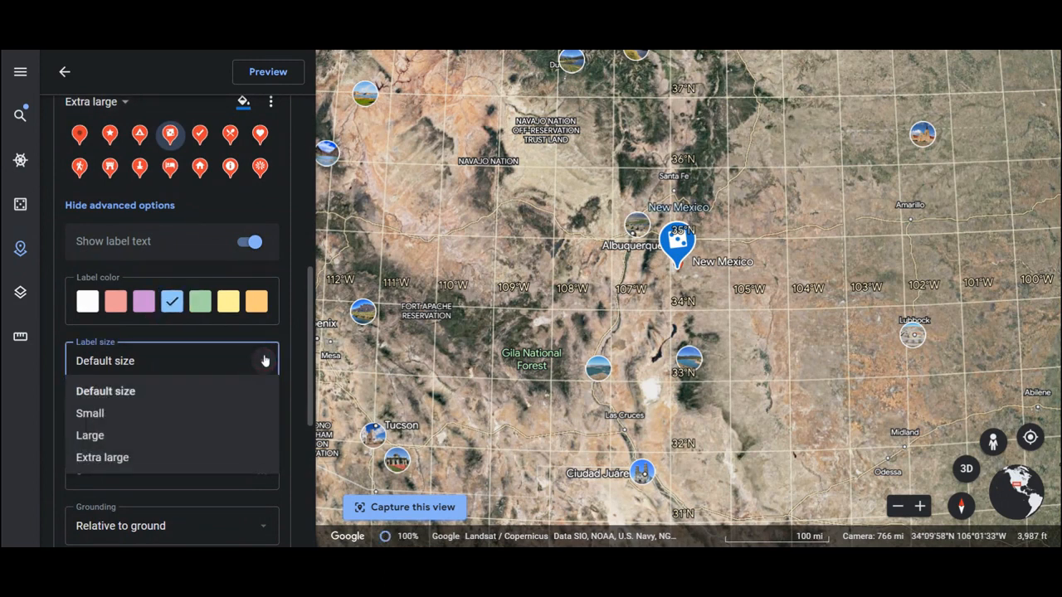
left_click(223, 455)
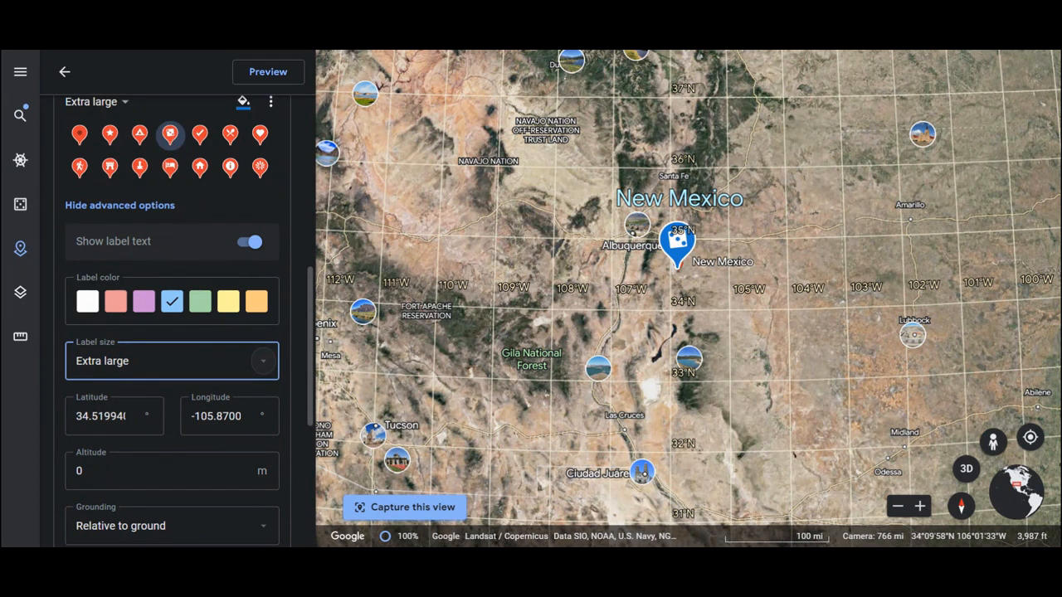
- Check the description editor's extra options and view the New Mexico placemark's info box from the project's feature list
scroll(177, 320, "up", 6)
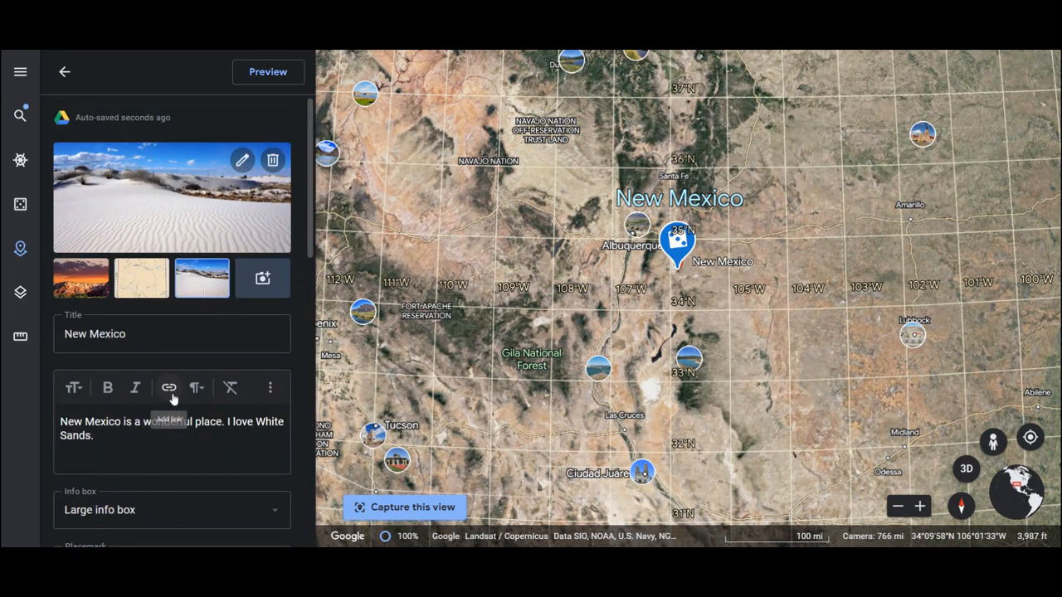
left_click(270, 387)
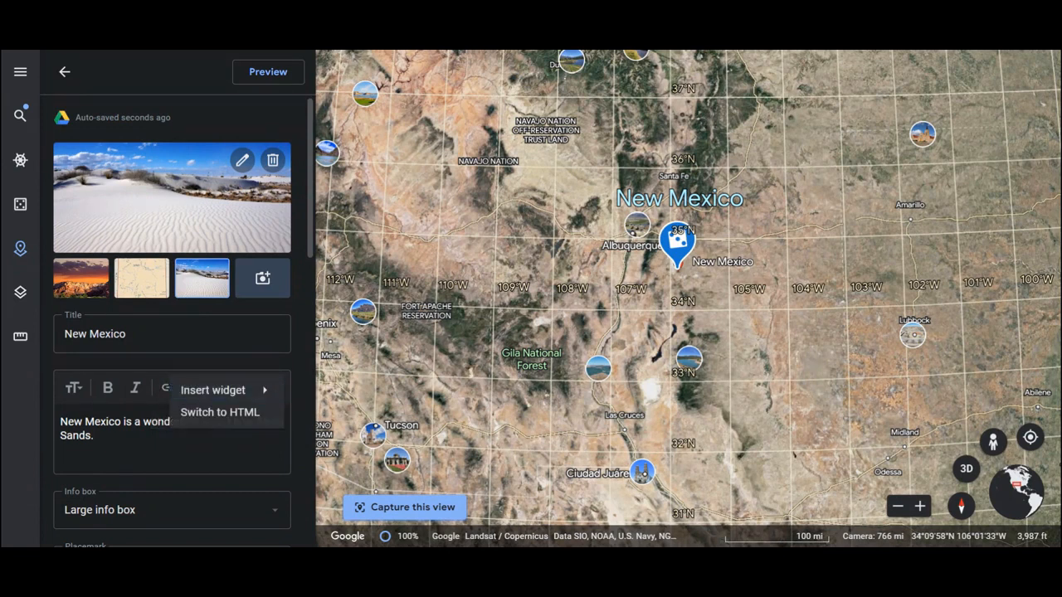
left_click(163, 451)
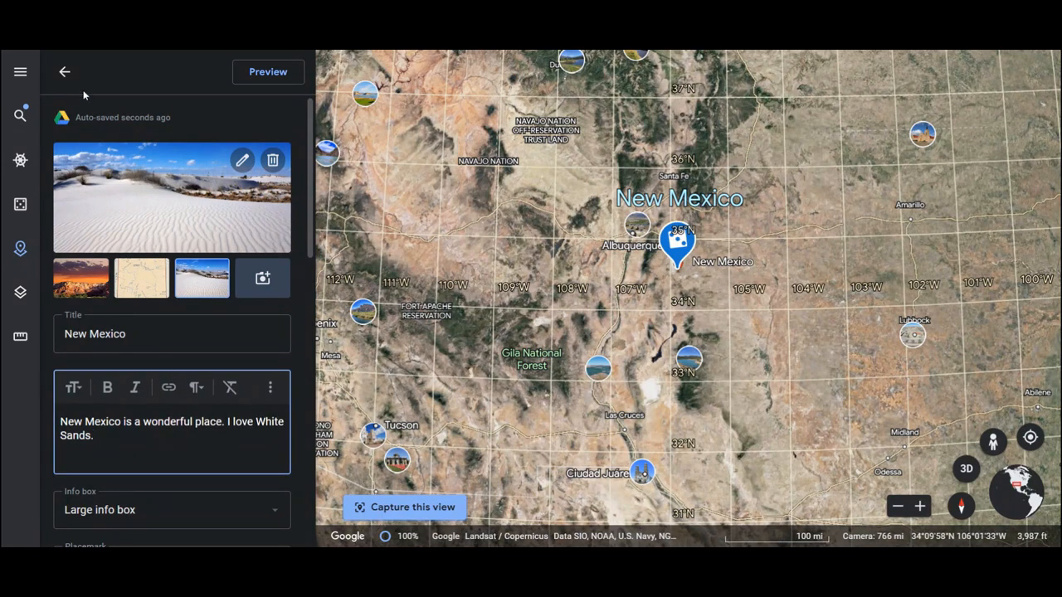
left_click(66, 75)
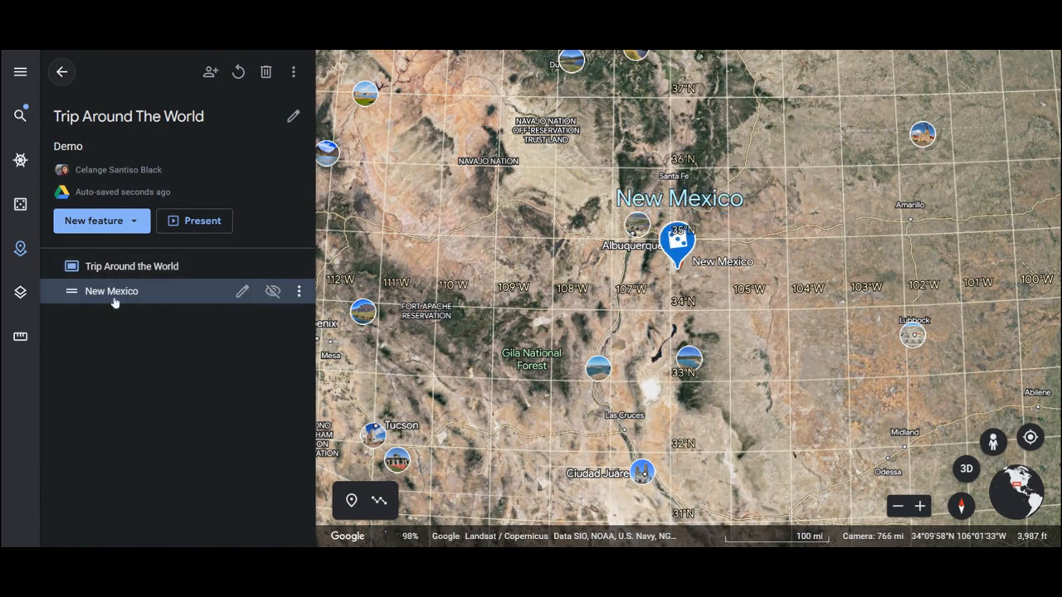
left_click(131, 228)
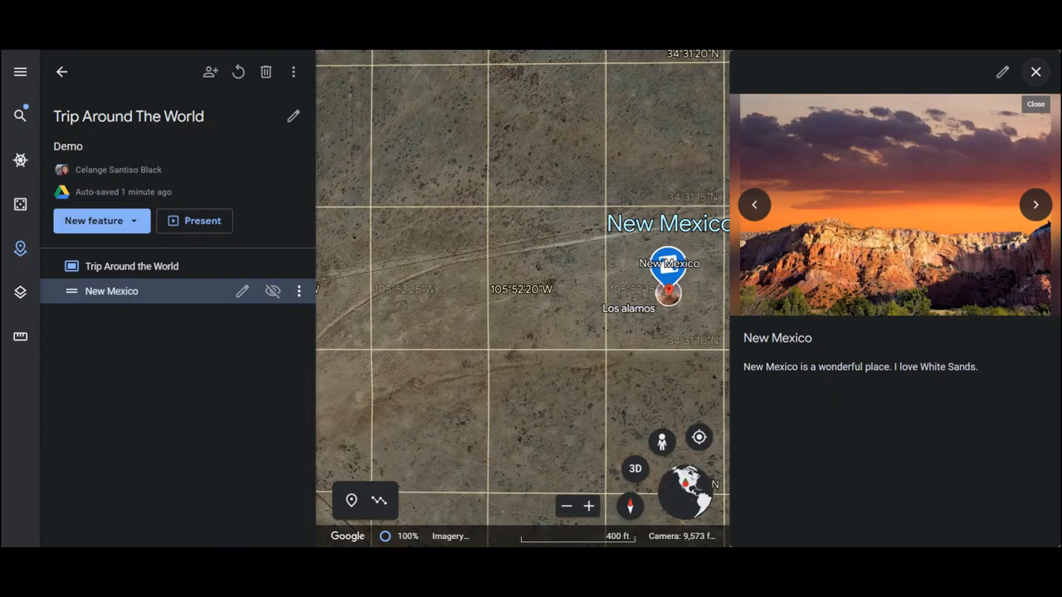
- Start adding a place to the project by searching for Antarctica and opening the Region result
left_click(137, 221)
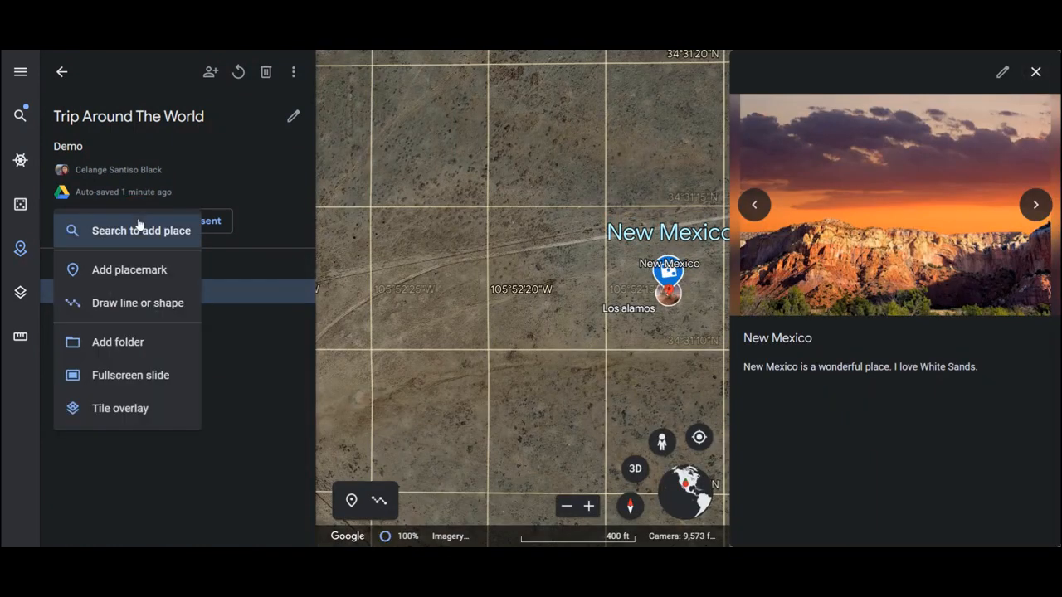
left_click(136, 236)
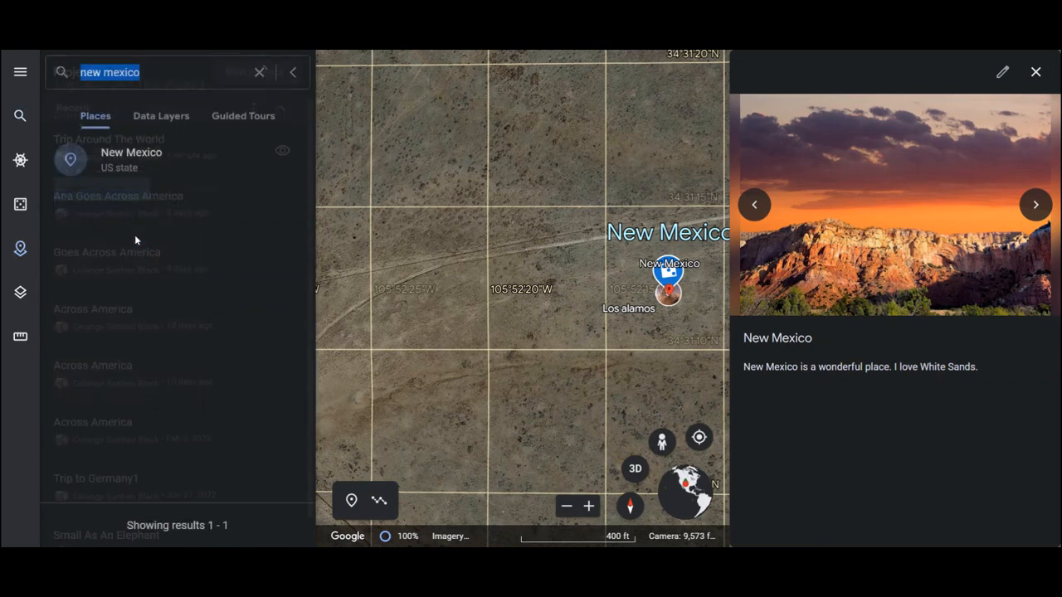
key("BackSpace")
type("An")
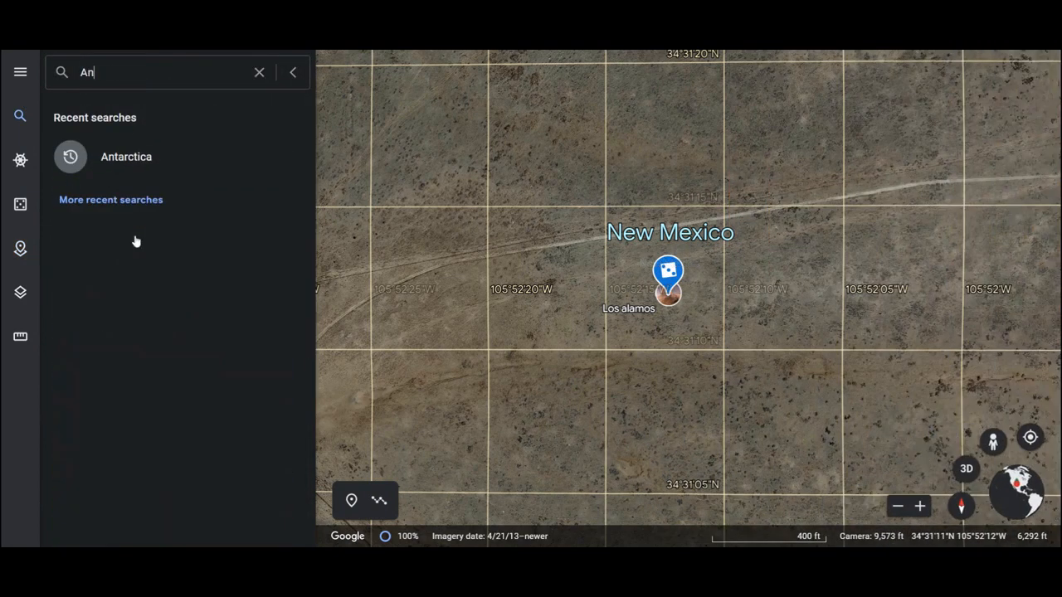
type("tarctica")
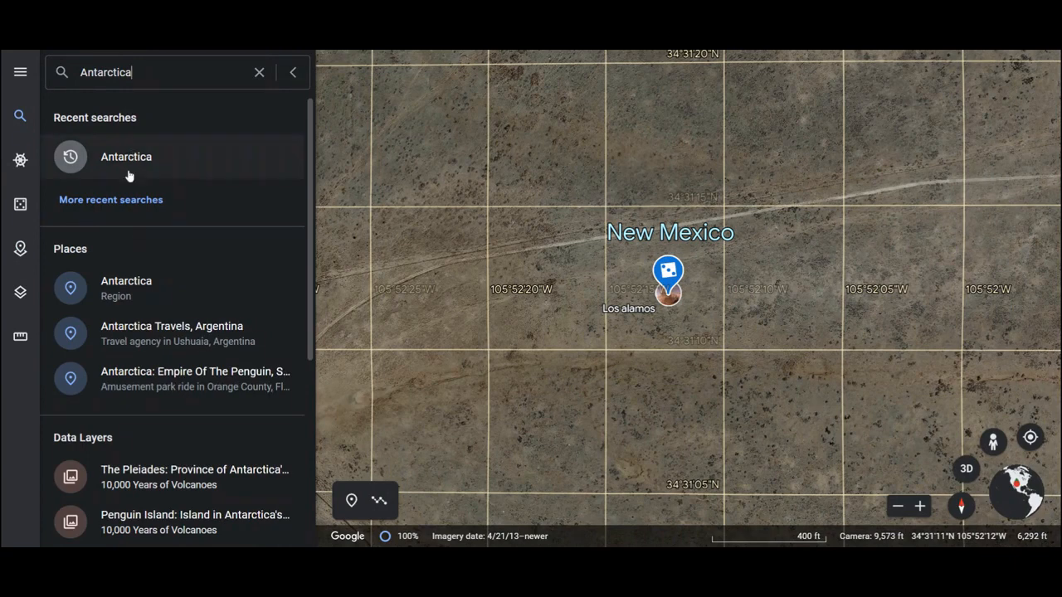
left_click(109, 290)
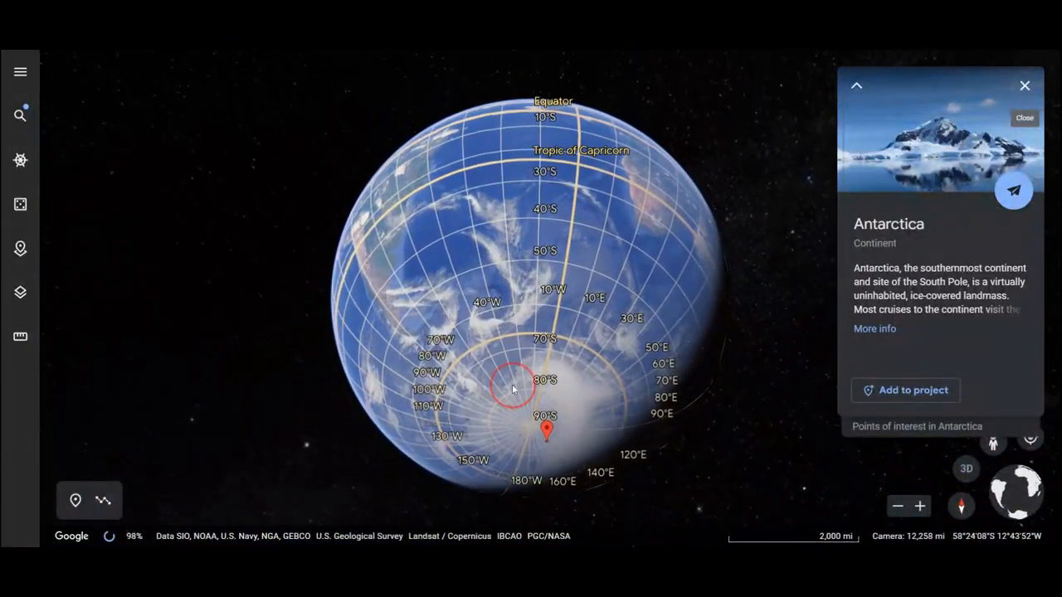
- Look over Antarctica on the globe and add it to the Trip Around The World project from its info card
left_click_drag(751, 263, 304, 385)
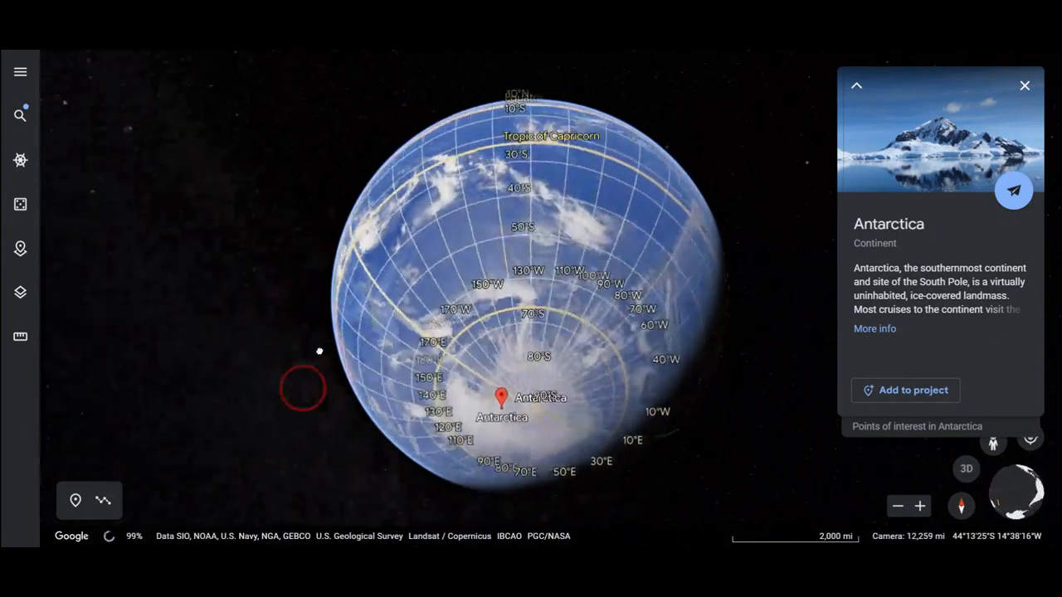
left_click_drag(489, 352, 496, 173)
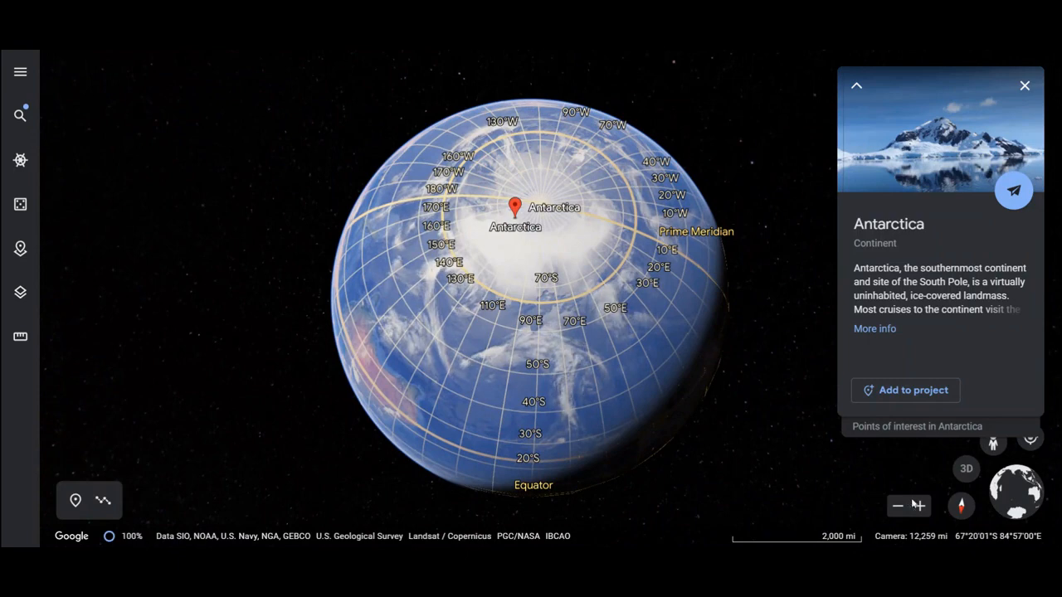
left_click(918, 505)
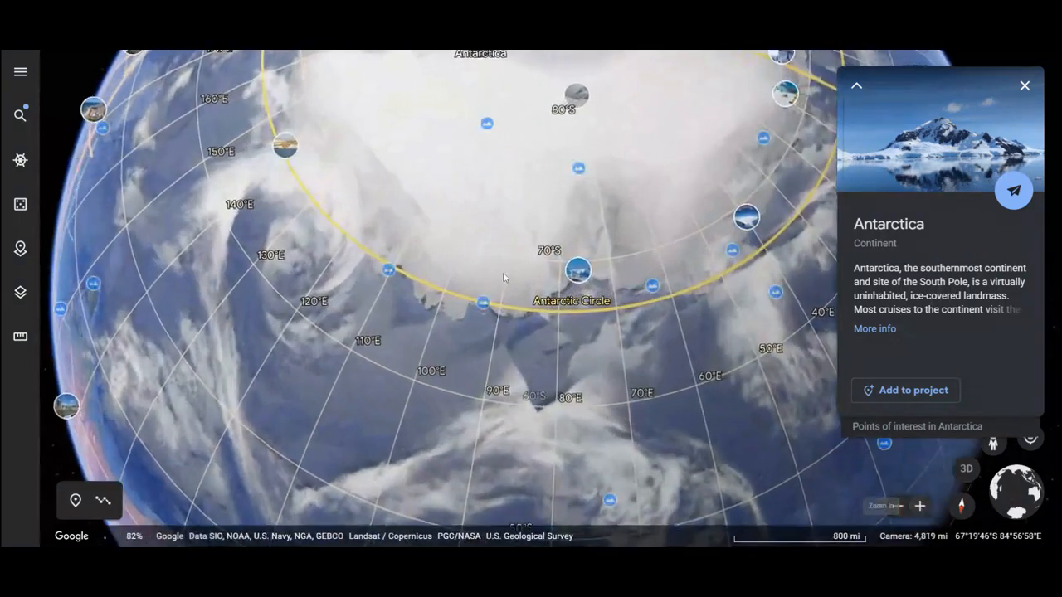
left_click_drag(468, 217, 434, 488)
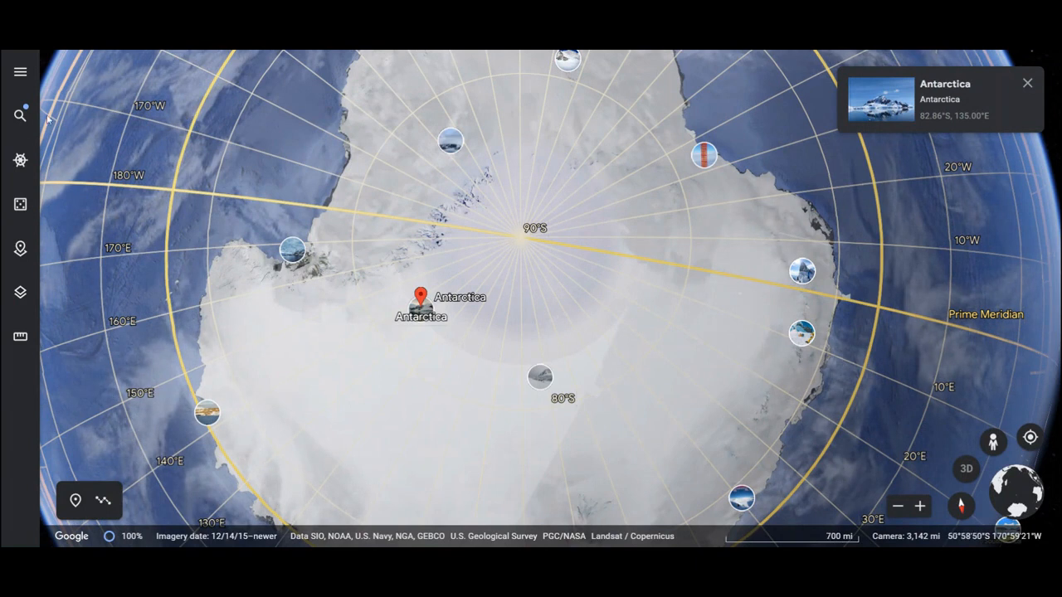
left_click(21, 72)
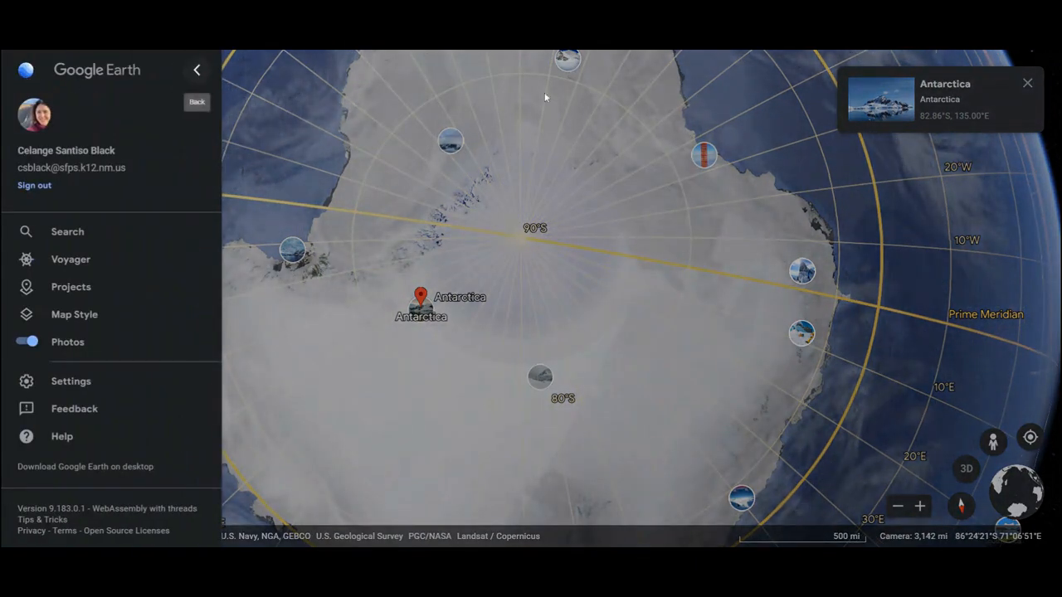
left_click(967, 97)
left_click(946, 94)
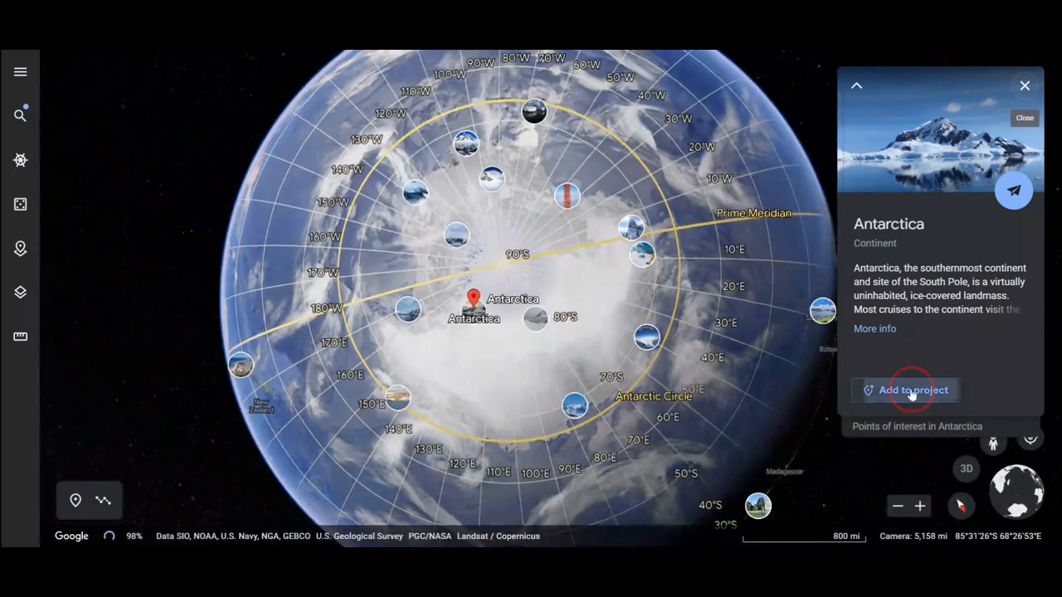
left_click(906, 389)
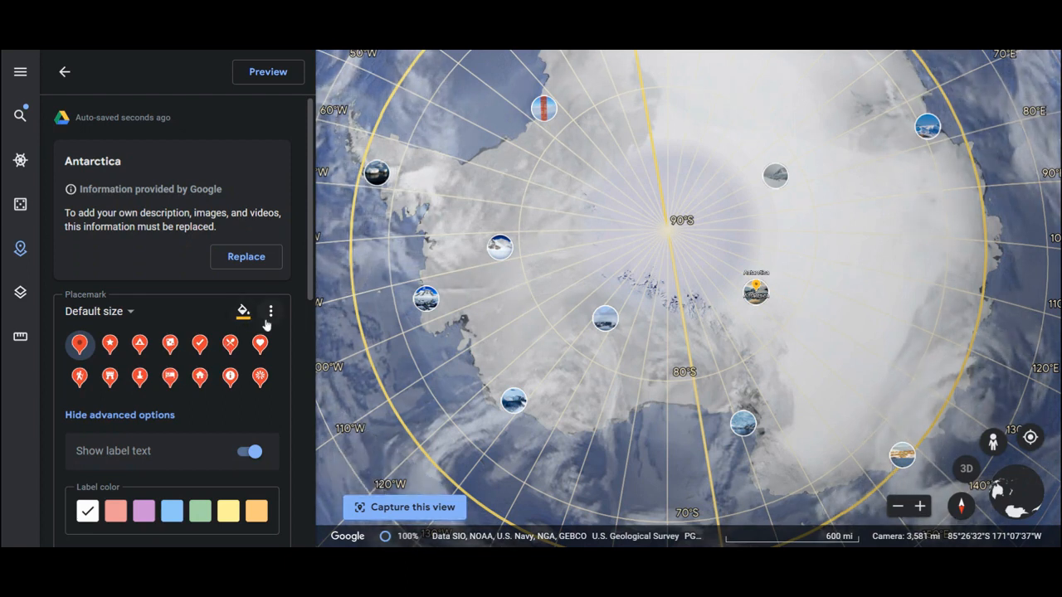
- Give the Antarctica placemark the Vista icon in black and set the icon size to Extra large
left_click(260, 378)
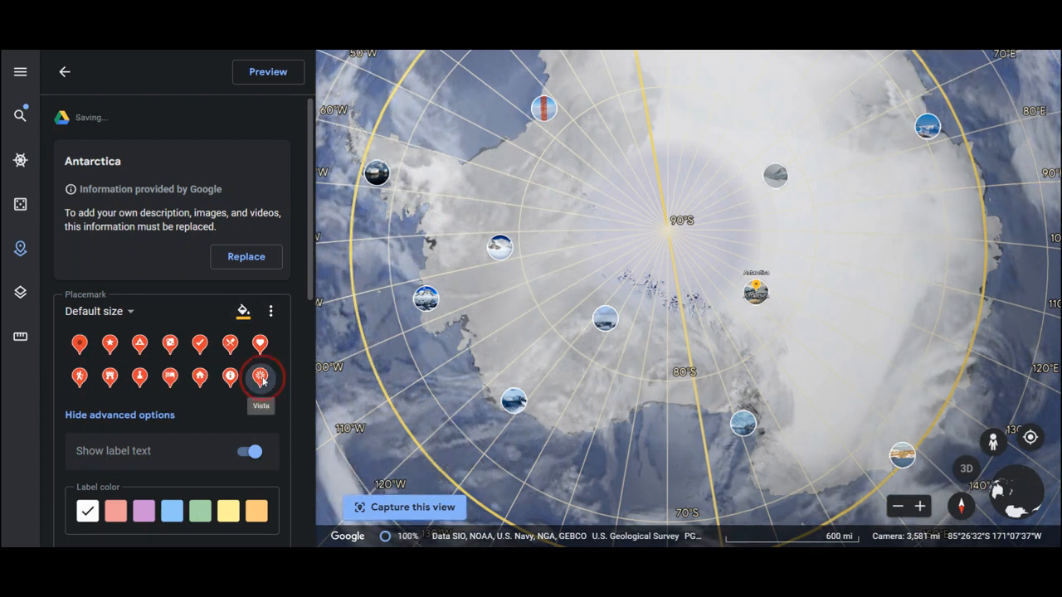
left_click(243, 311)
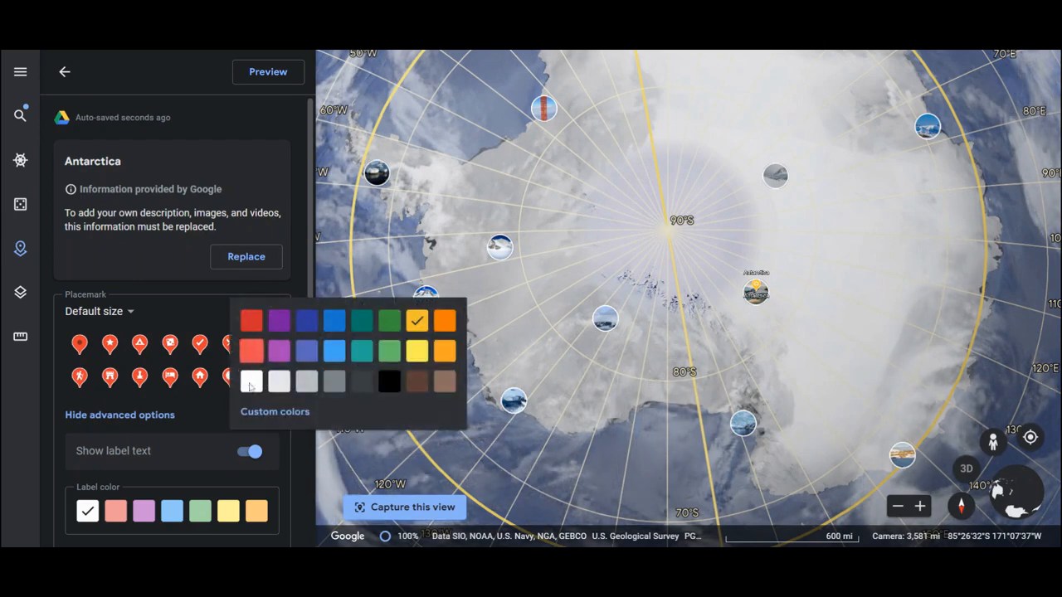
left_click(395, 380)
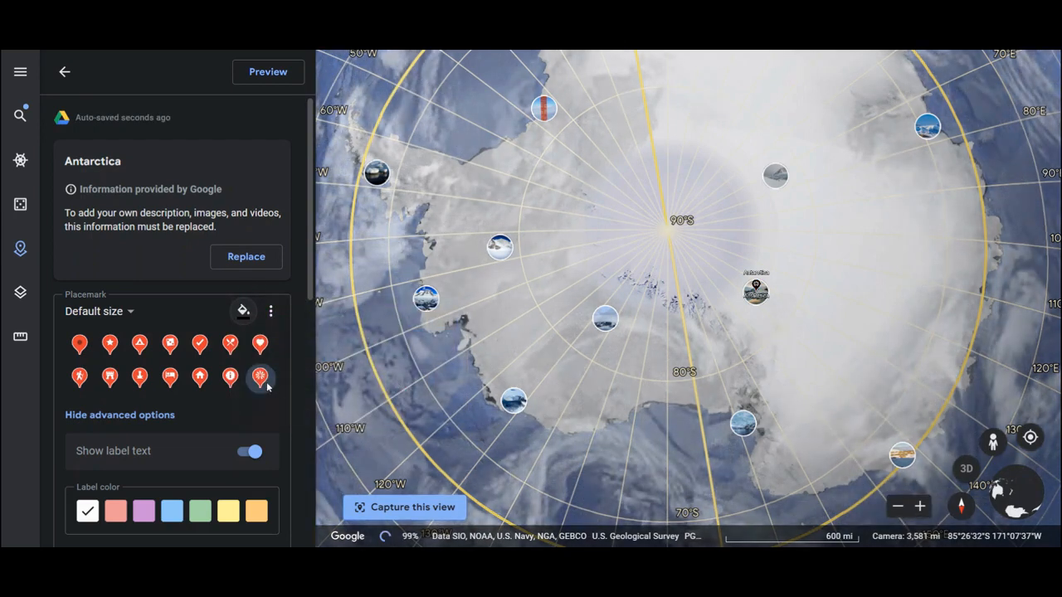
left_click(116, 313)
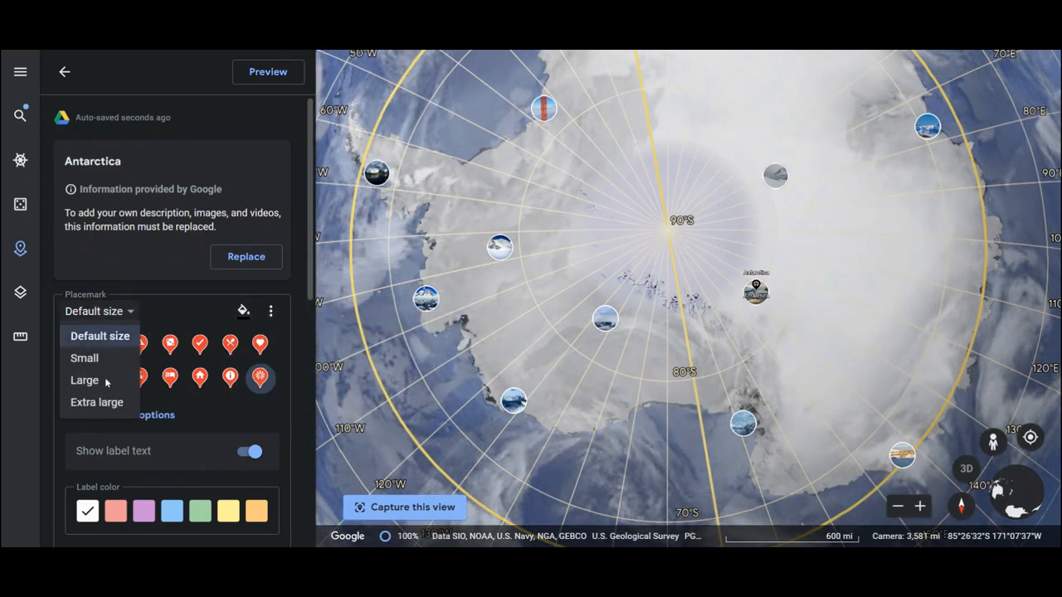
left_click(99, 404)
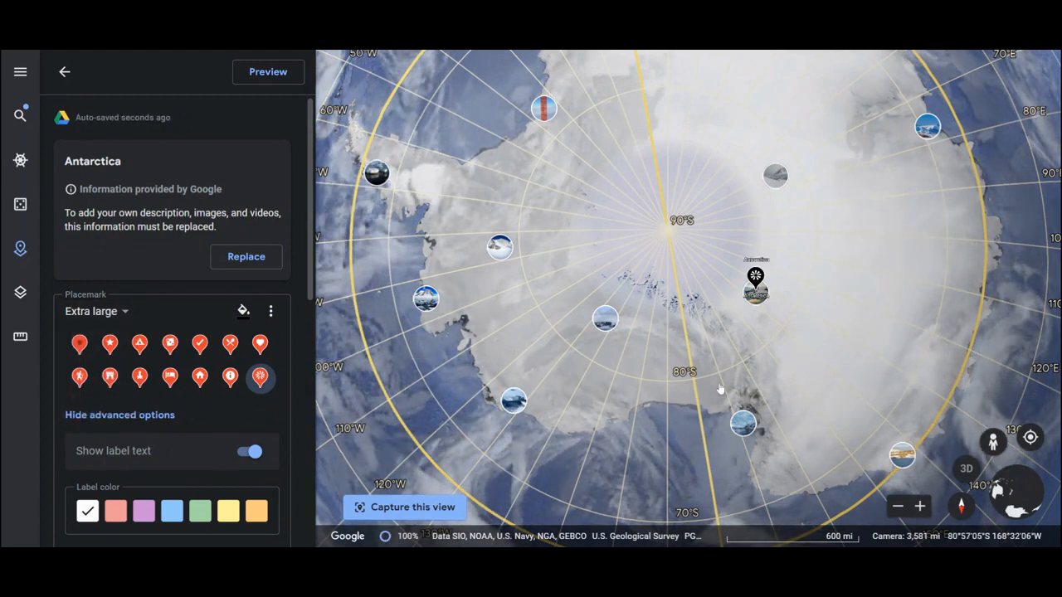
- Set the Antarctica placemark's label size to Extra large and return to the project's feature list
left_click(921, 506)
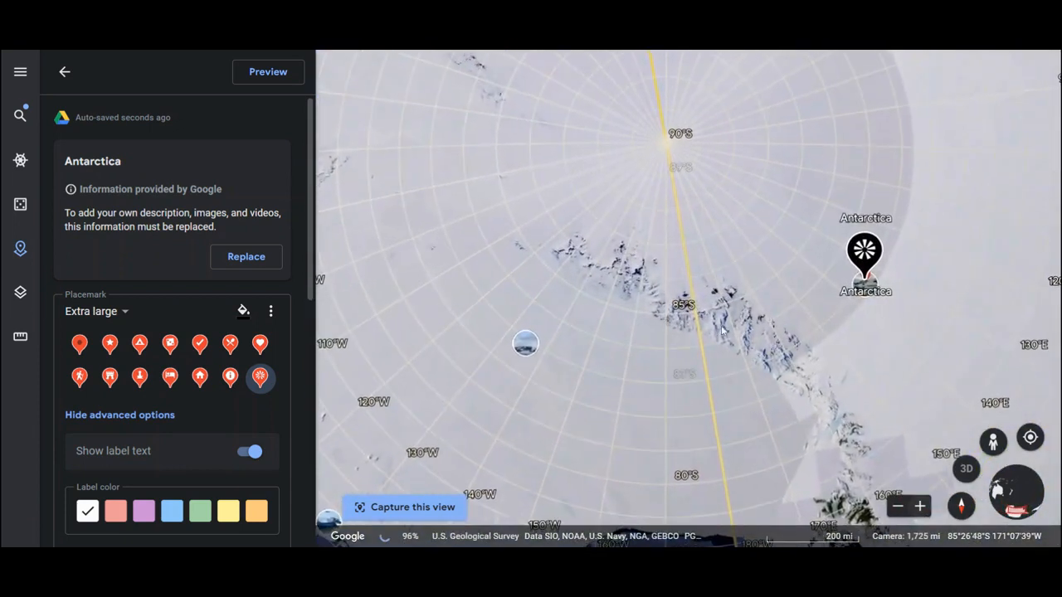
left_click_drag(309, 297, 300, 376)
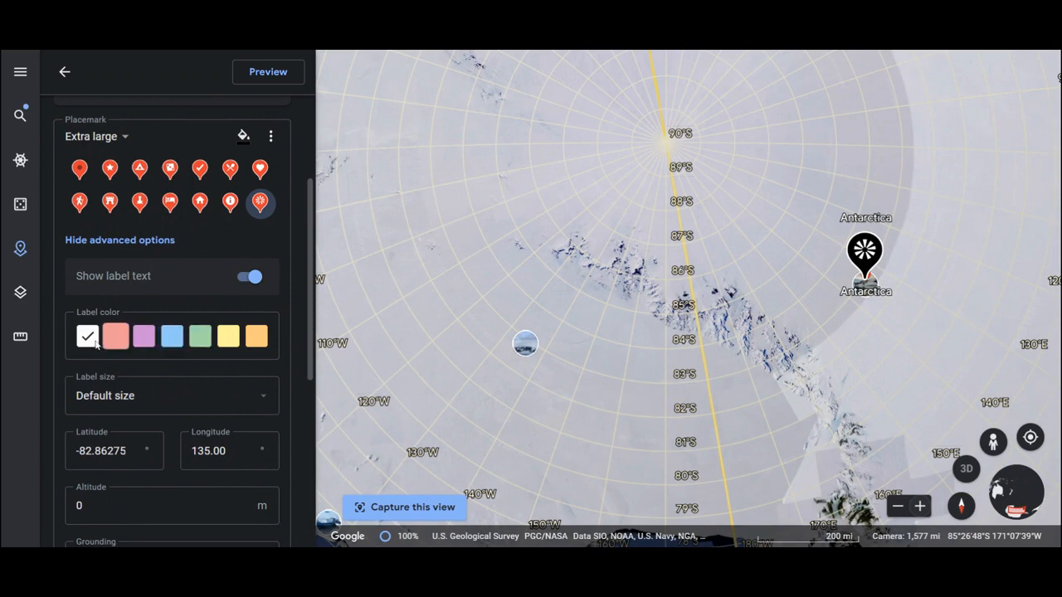
left_click(262, 398)
left_click(227, 490)
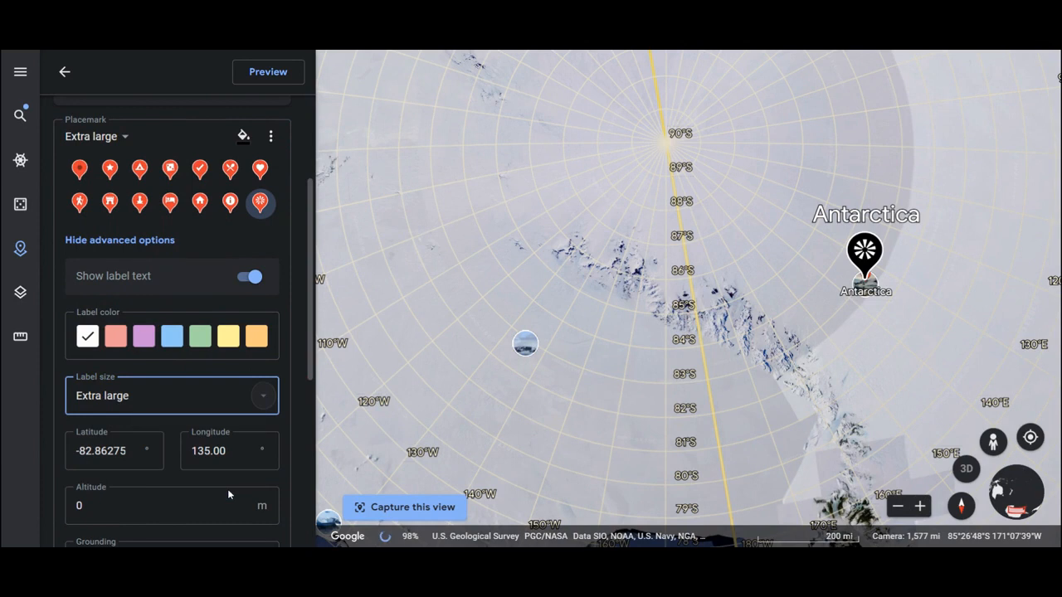
scroll(195, 287, "up", 2)
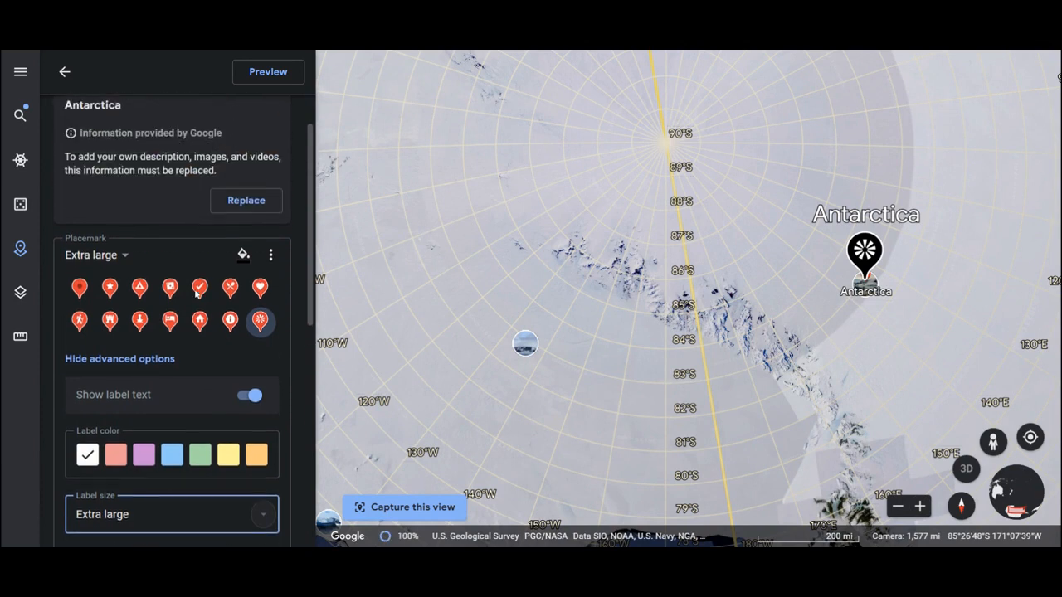
scroll(196, 293, "up", 1)
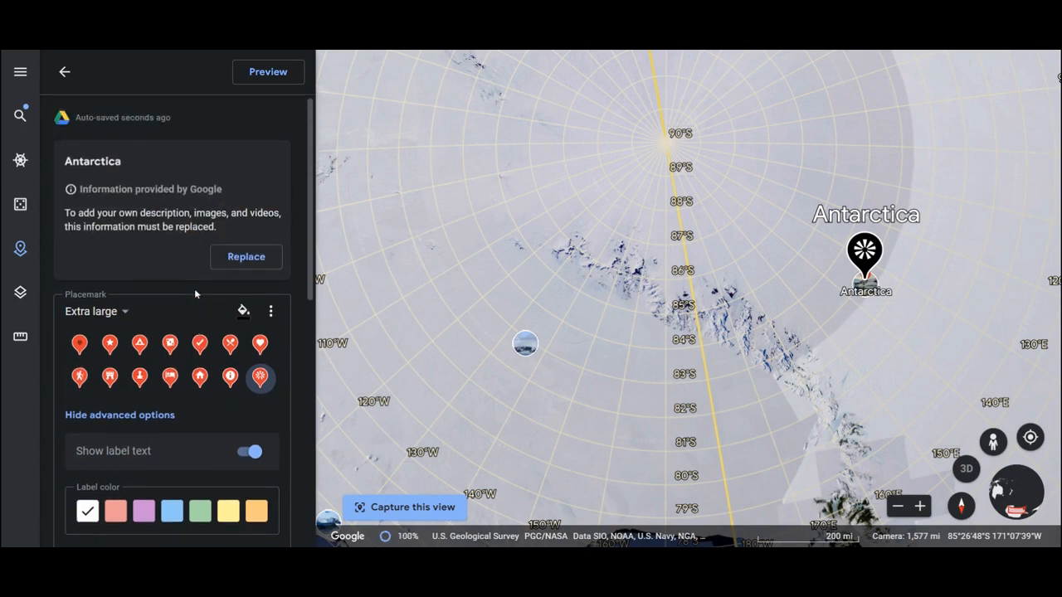
left_click(64, 73)
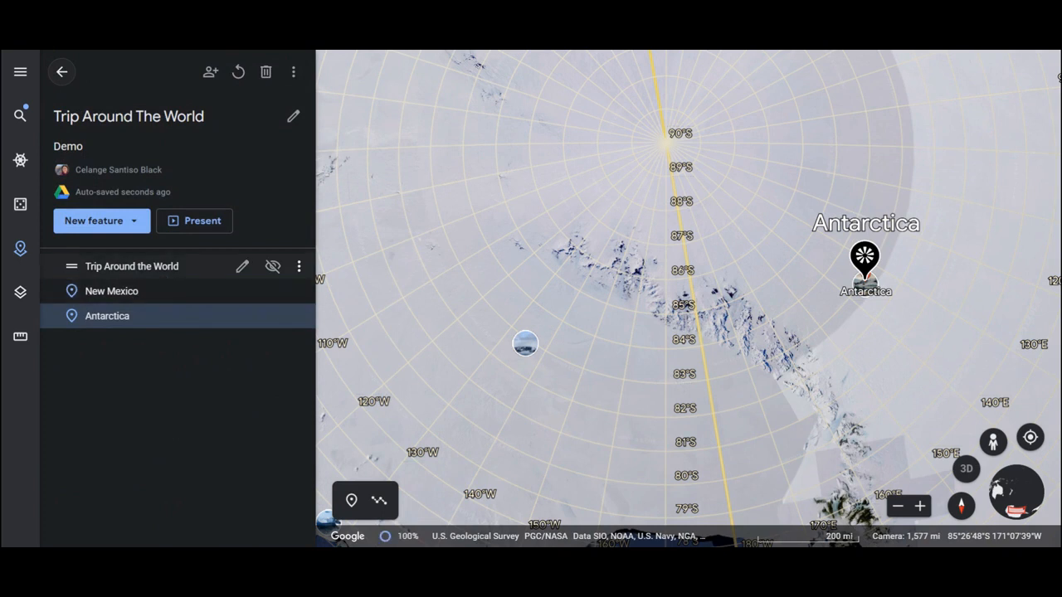
- Add a random place to the project with I'm Feeling Lucky and give its placemark a purple heart icon
left_click(21, 207)
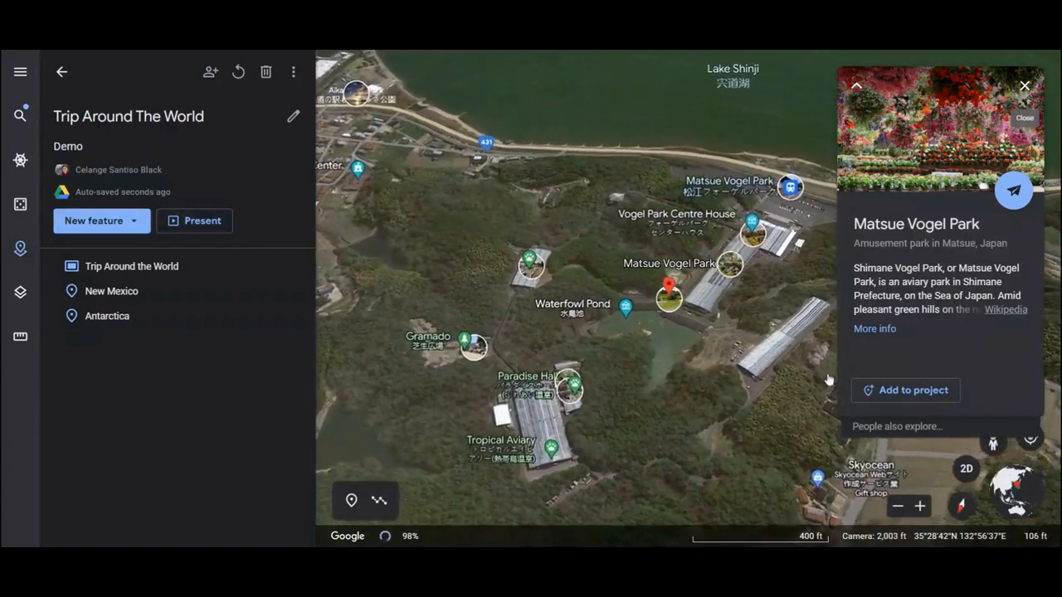
left_click(885, 390)
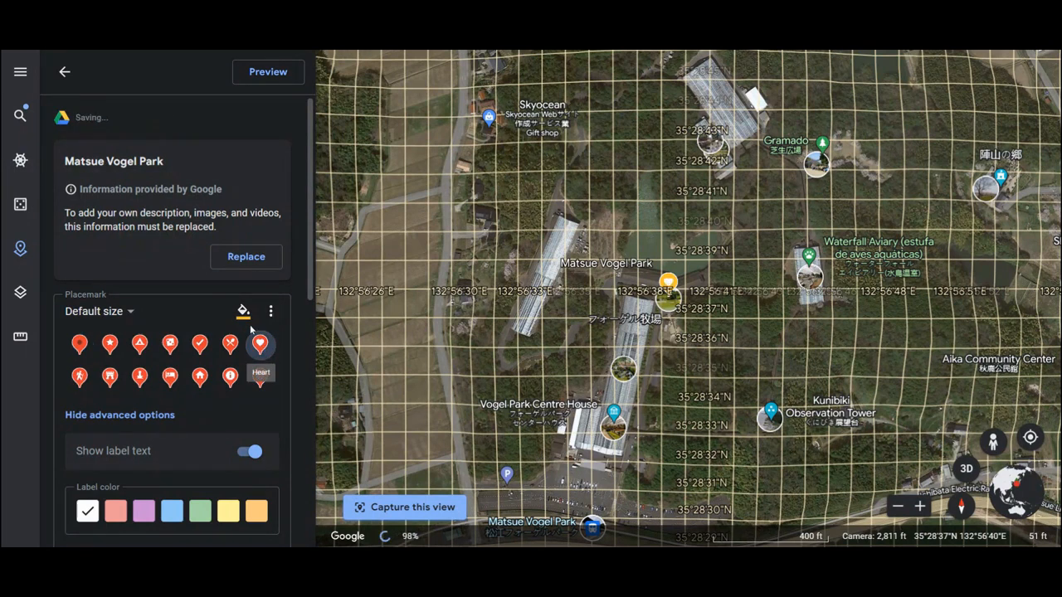
left_click(244, 312)
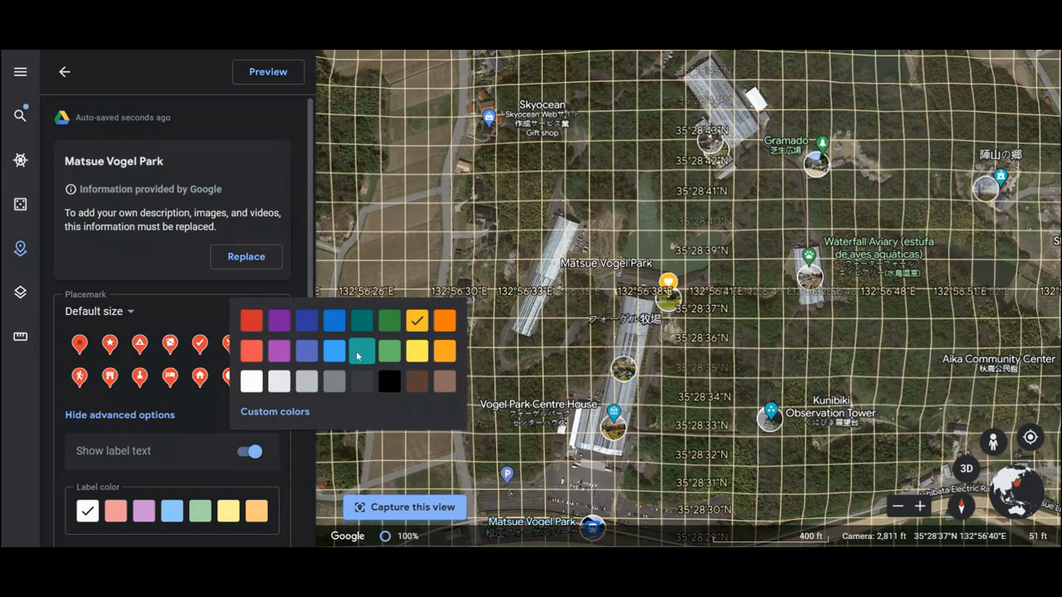
left_click(279, 319)
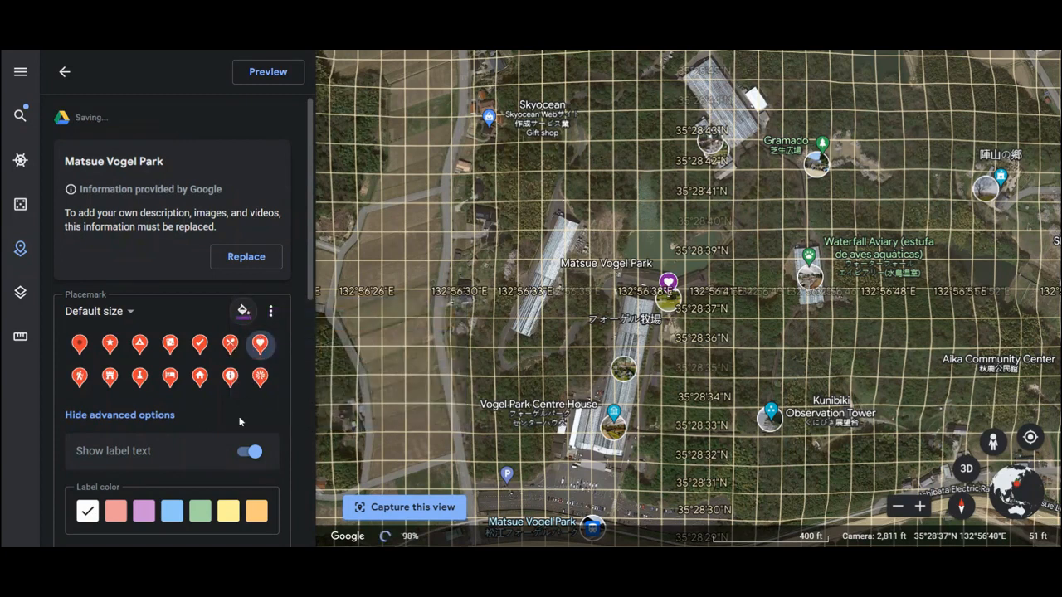
- Set the Matsue Vogel Park placemark's icon size to Extra large and its label color to purple
scroll(240, 421, "down", 2)
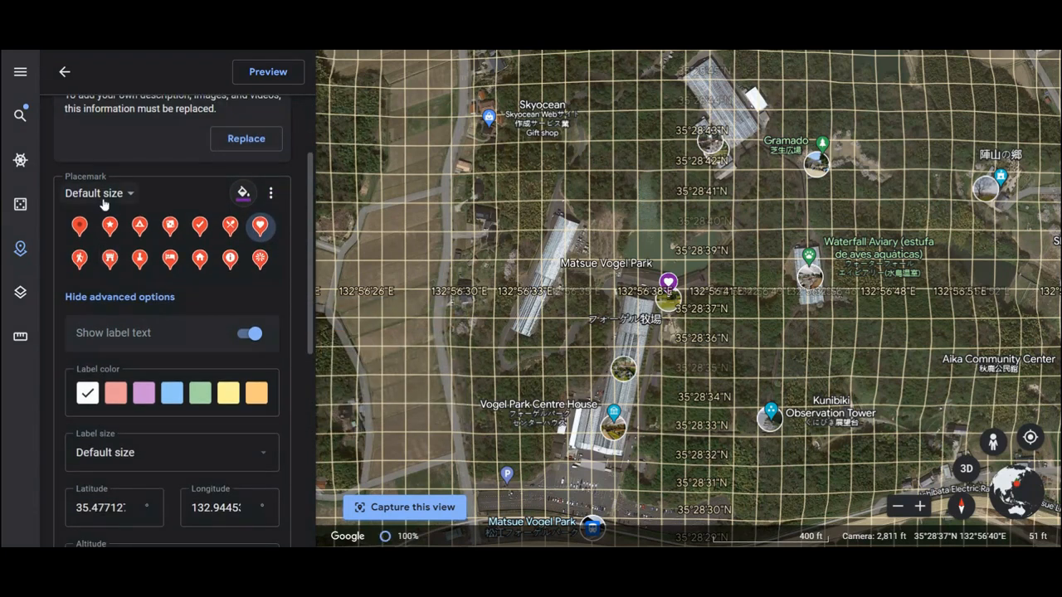
left_click(105, 199)
left_click(107, 285)
left_click(151, 397)
- Set the Matsue Vogel Park placemark's label size to Extra large and return to the project's feature list
scroll(163, 285, "down", 2)
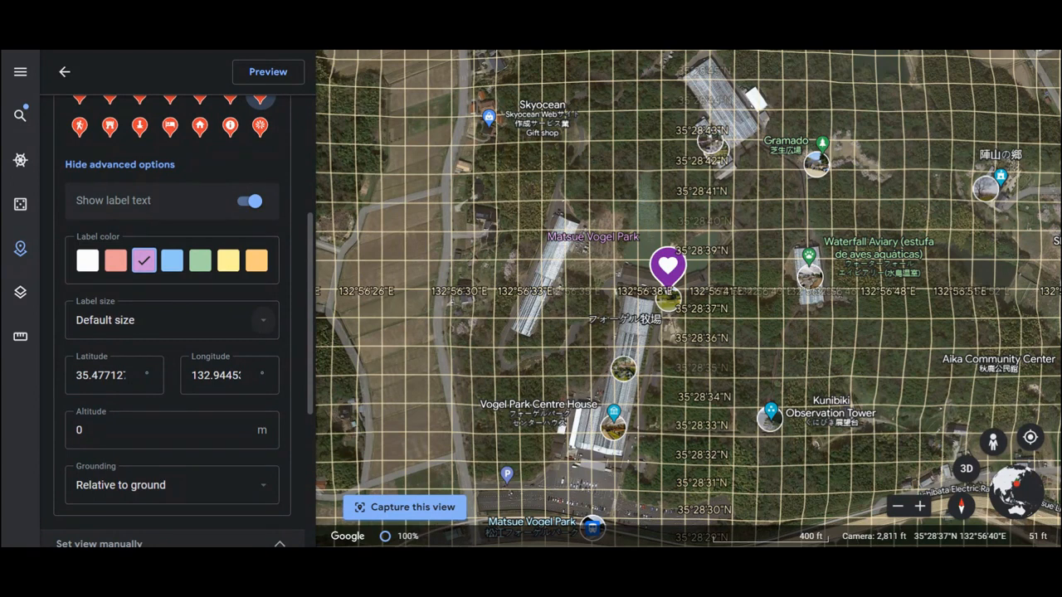
left_click(249, 320)
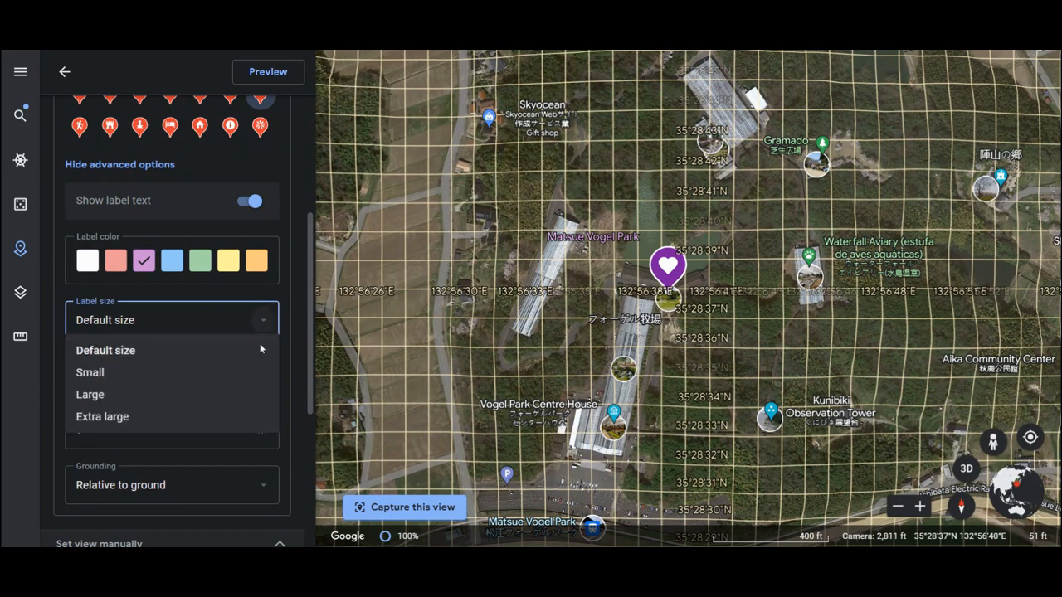
left_click(227, 419)
scroll(193, 303, "up", 4)
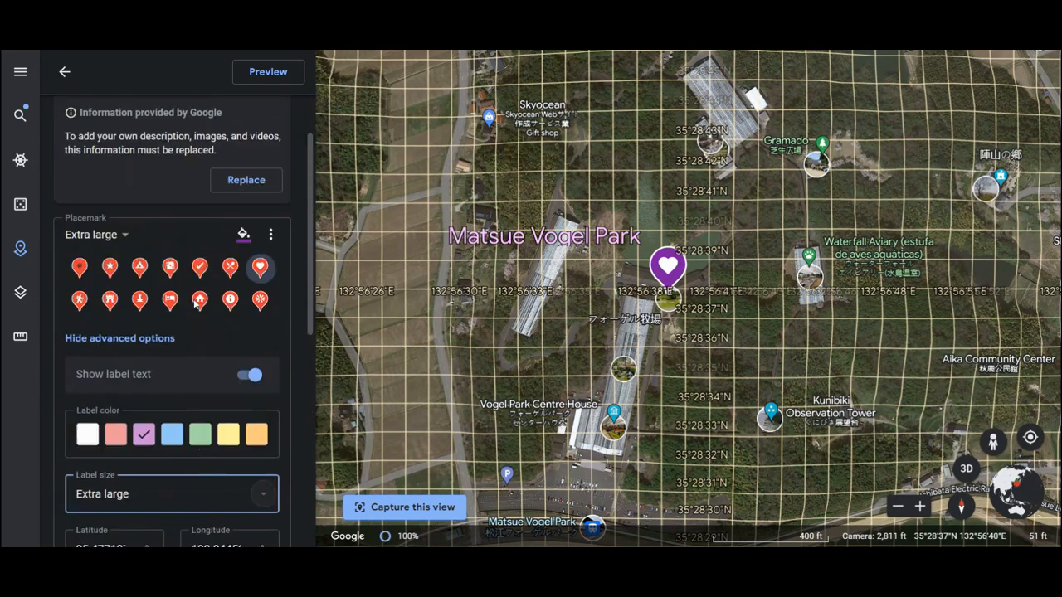
left_click(66, 72)
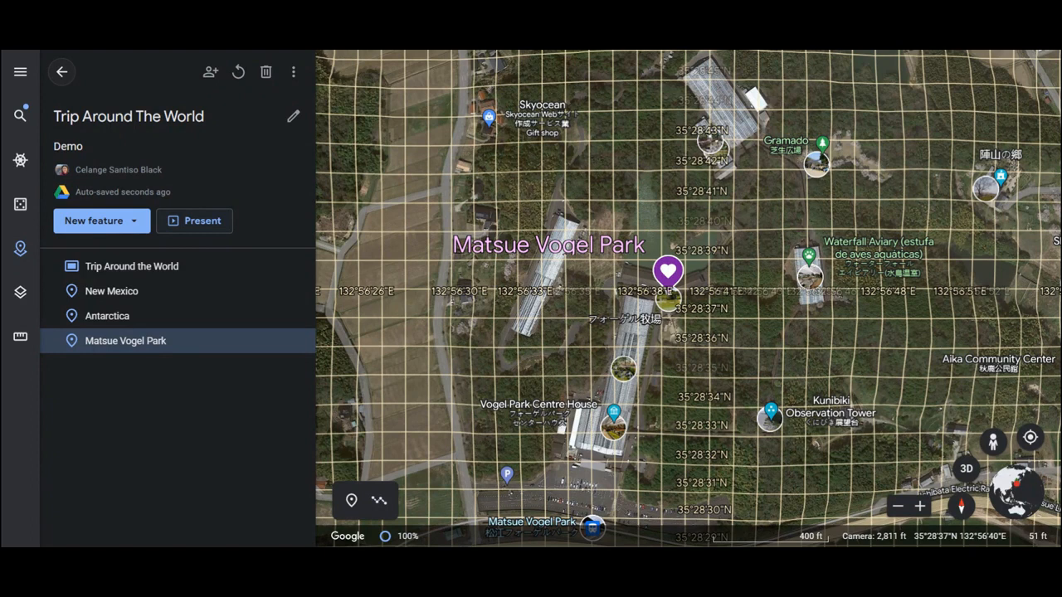
- Present the project with its table of contents open, advance to New Mexico and browse its photos
left_click(196, 225)
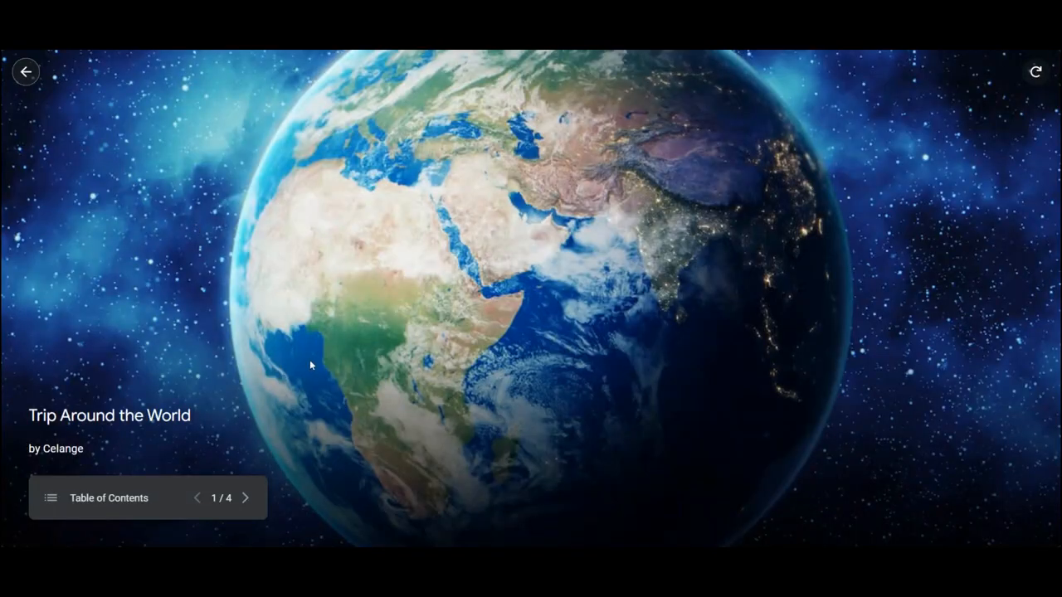
left_click(50, 498)
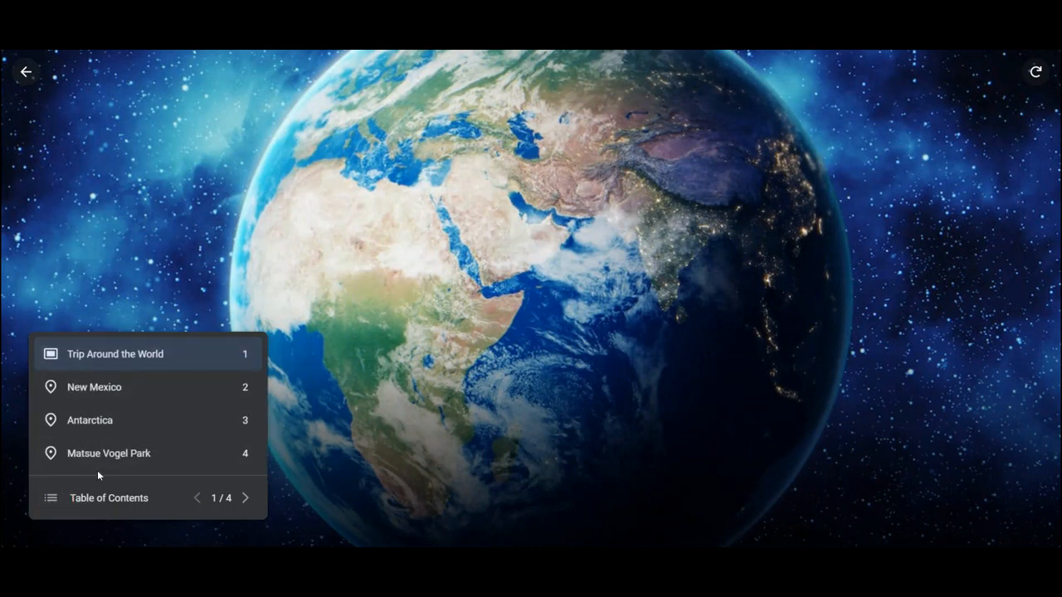
left_click(245, 499)
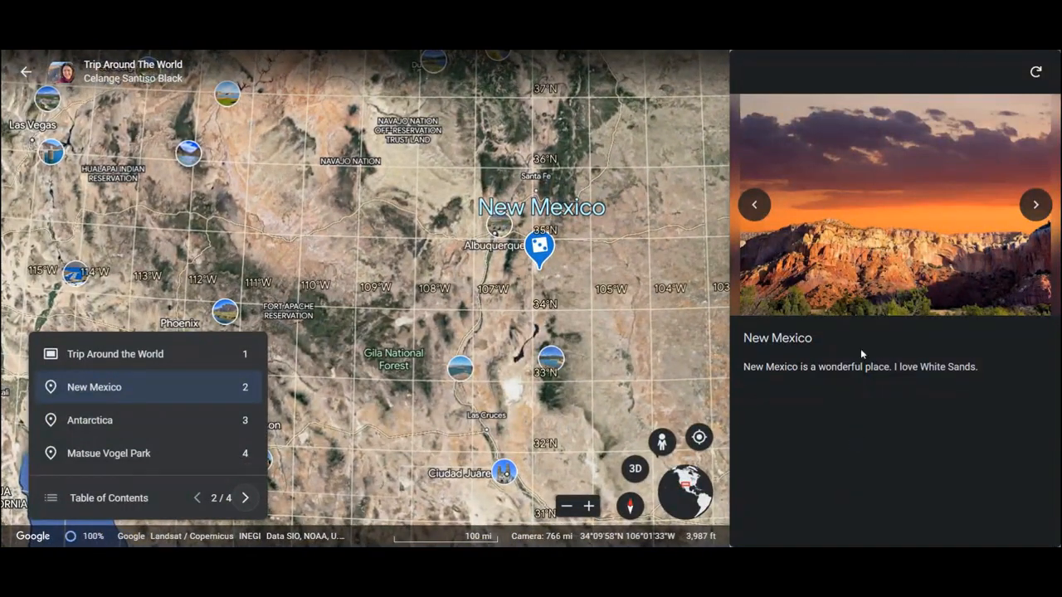
left_click(1034, 205)
left_click(1034, 205)
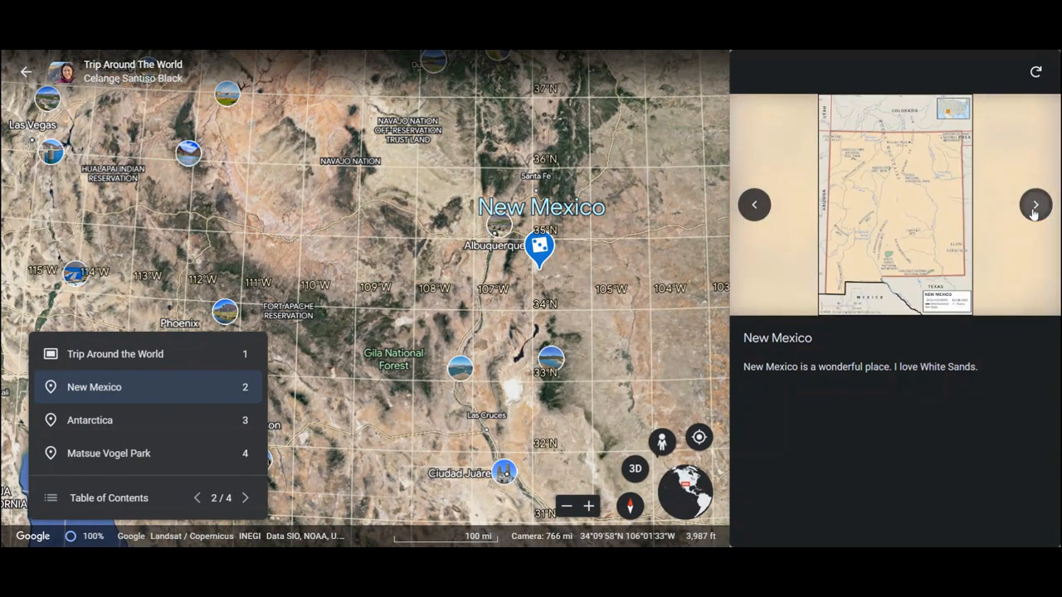
- Advance the presentation to Antarctica and browse its points of interest through to Half Moon Island
left_click(243, 498)
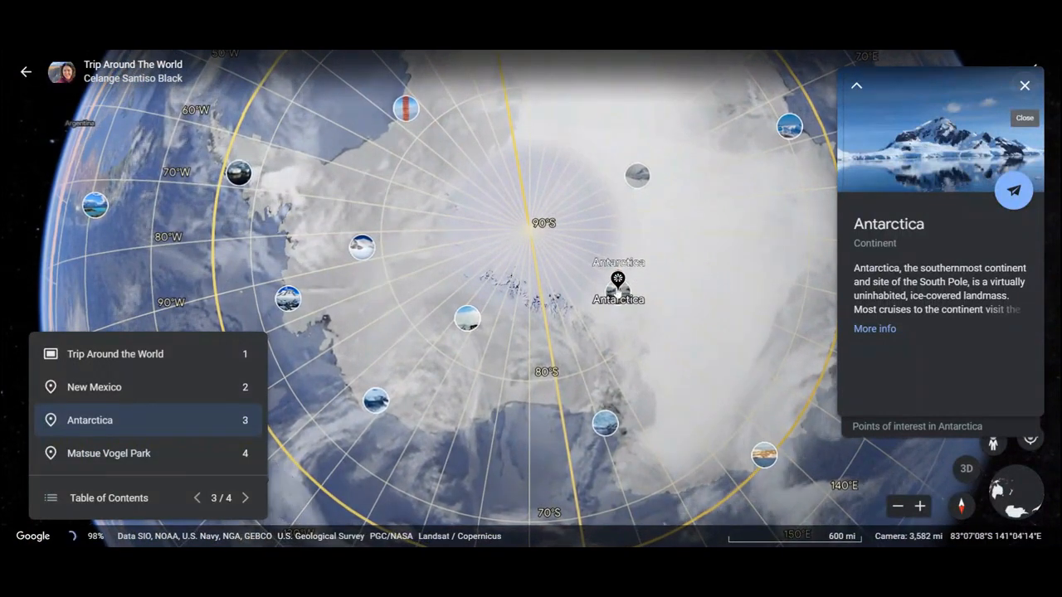
left_click(937, 426)
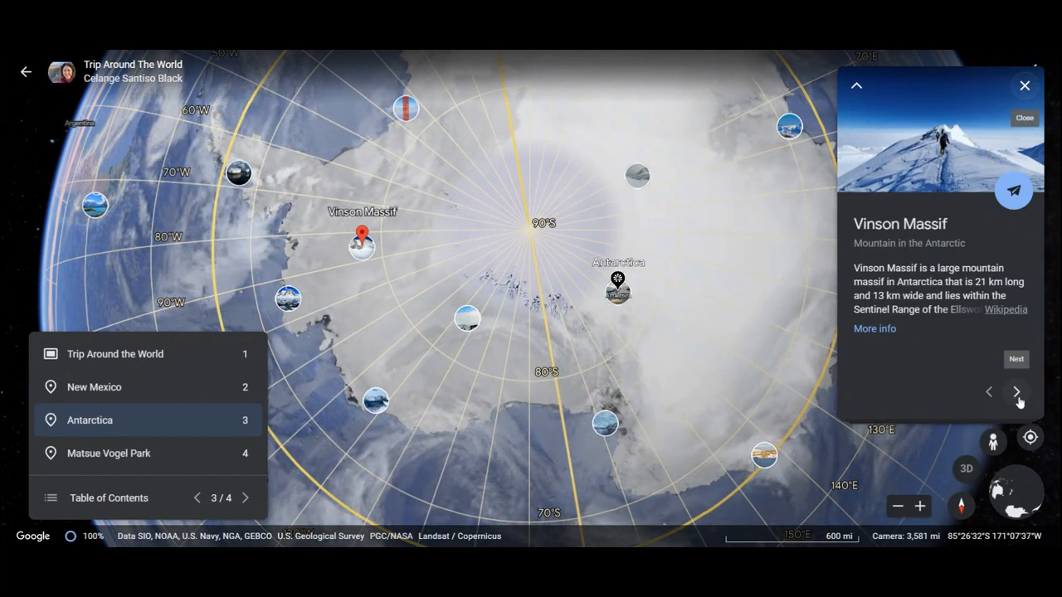
left_click(1018, 397)
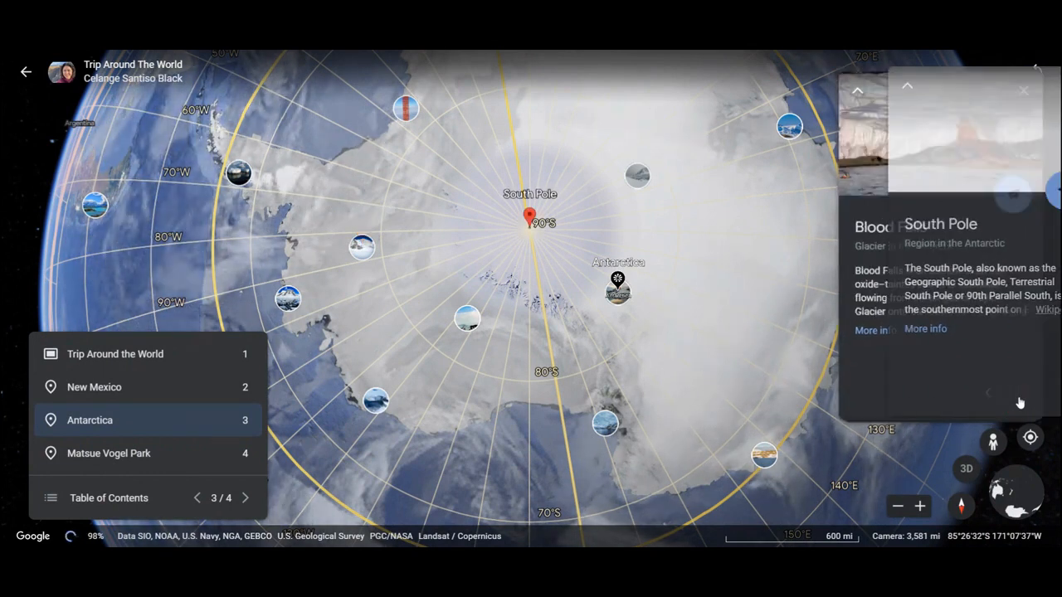
left_click(1018, 397)
left_click(1018, 396)
left_click(1018, 396)
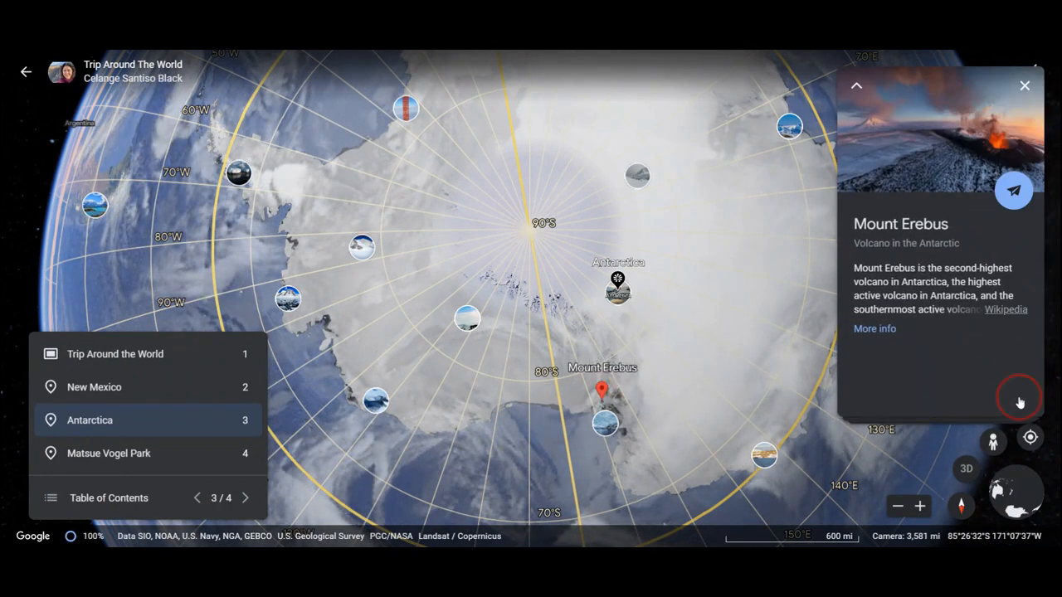
left_click(1018, 397)
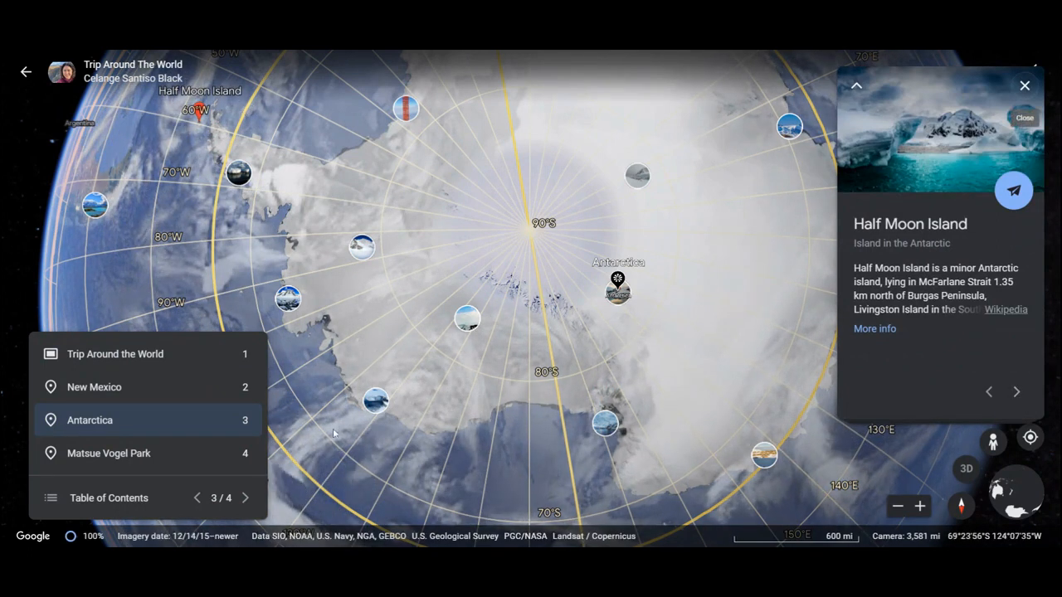
- Advance to Matsue Vogel Park, browse its related places and surroundings, and exit the presentation
left_click(246, 497)
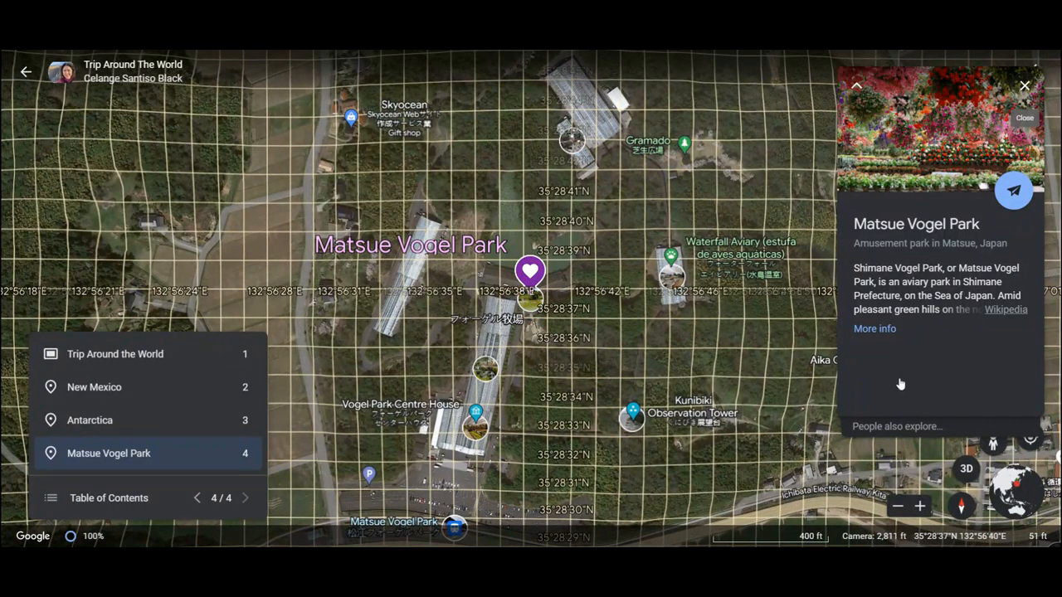
left_click(892, 428)
left_click(1016, 392)
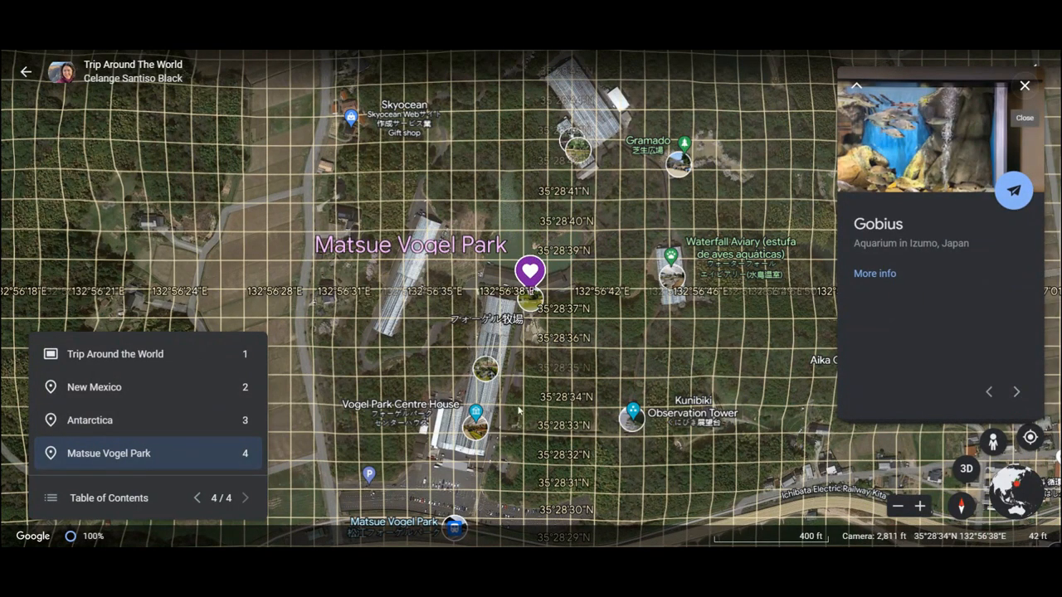
left_click_drag(595, 417, 544, 448)
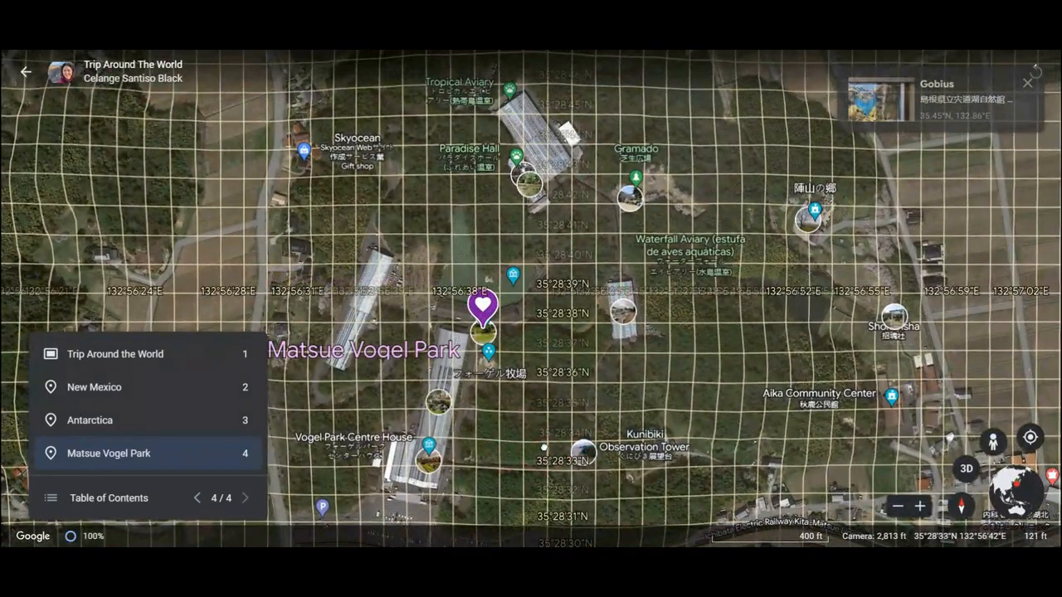
left_click(24, 72)
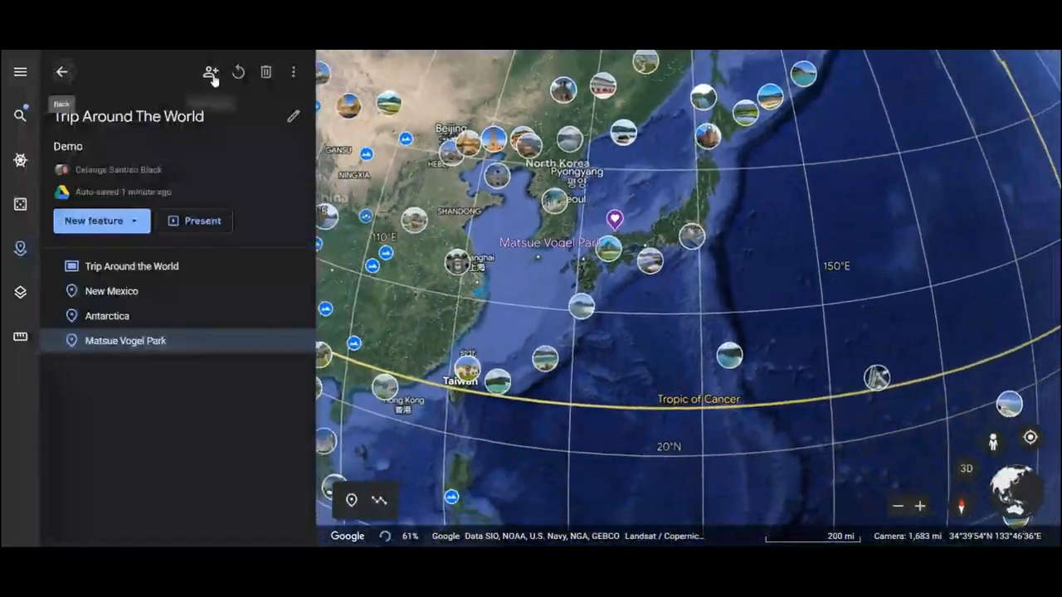
- Open the project's sharing options, and view the New Mexico placemark's photos from the feature list
left_click(211, 71)
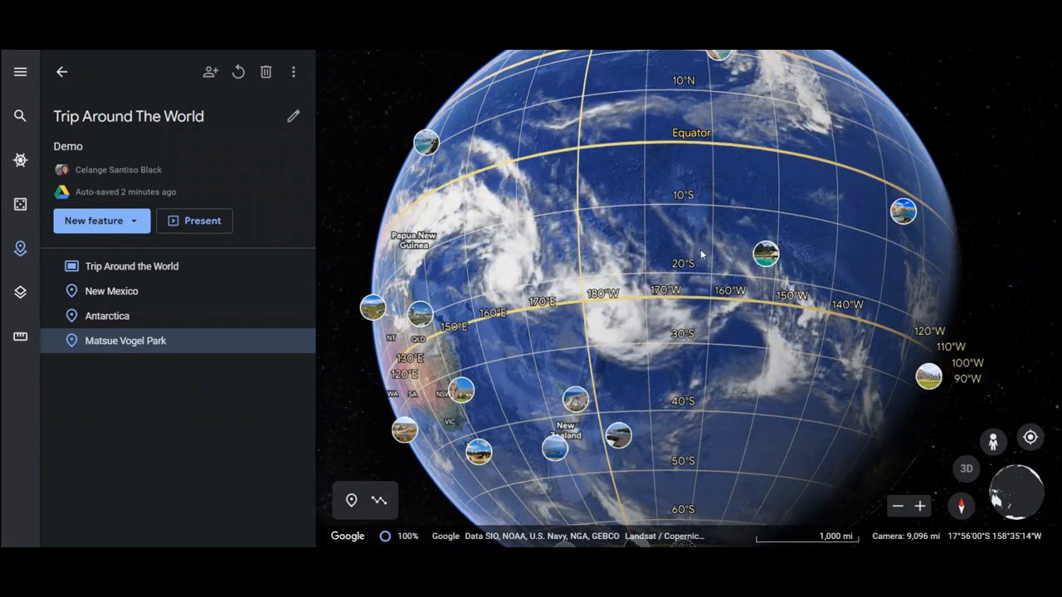
left_click(139, 296)
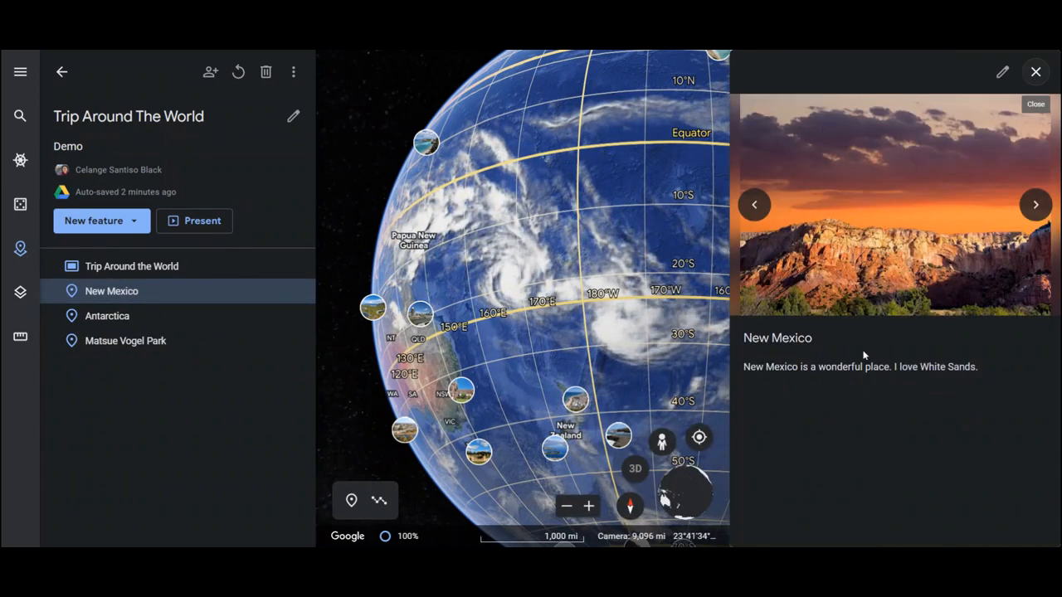
left_click(1037, 216)
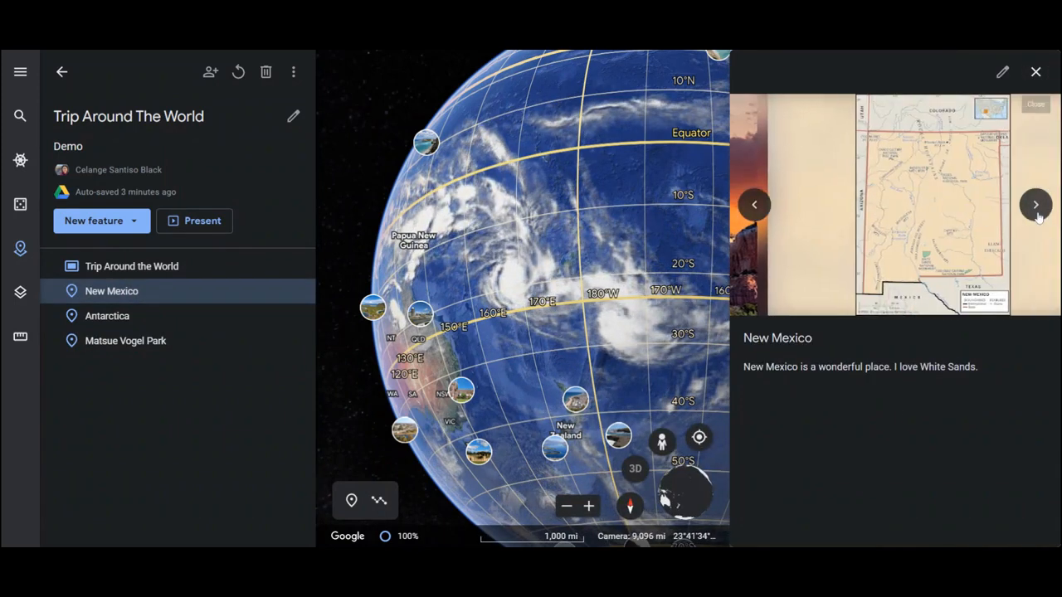